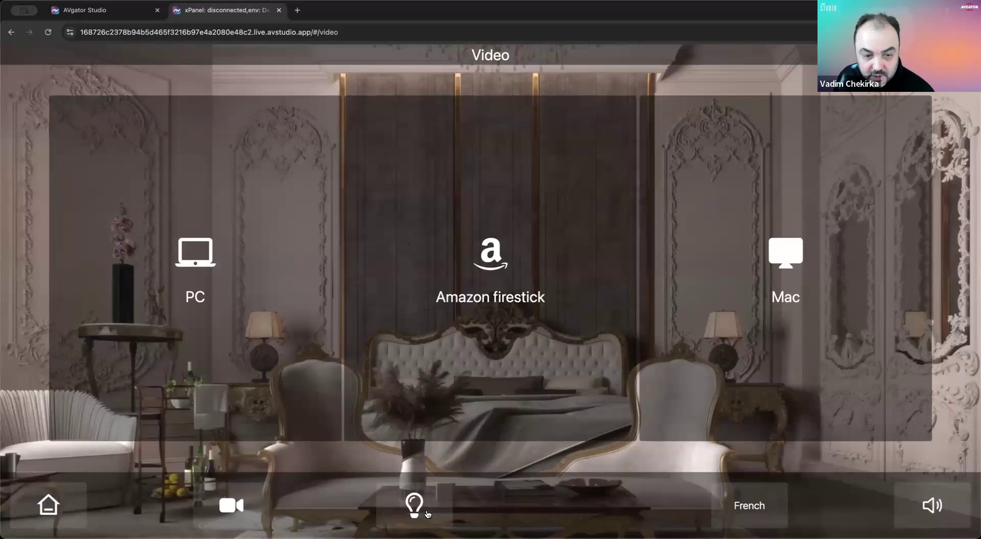
Step: View the Lights page in the live panel and return to the Video page
{"action": "left_click", "coordinate": [427, 515]}
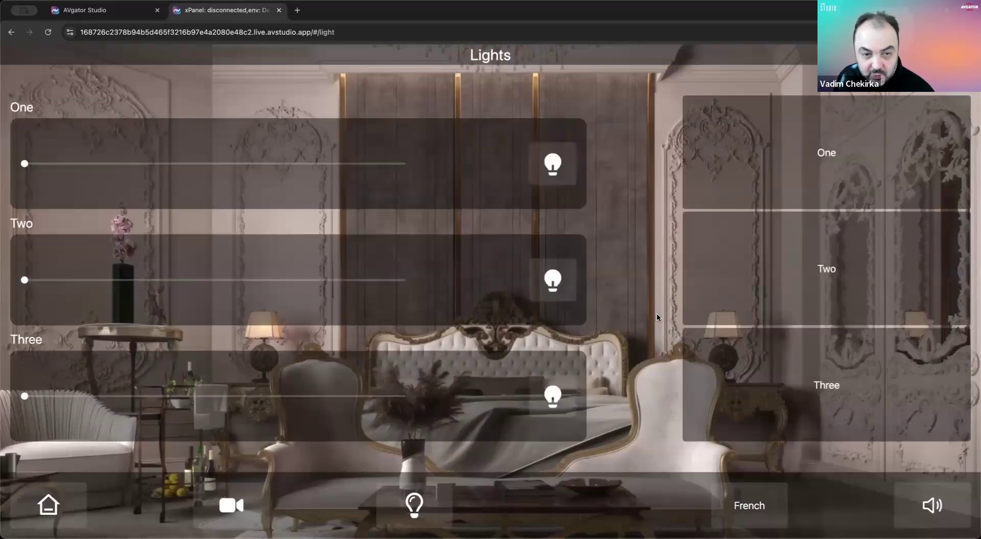
{"action": "left_click", "coordinate": [228, 511]}
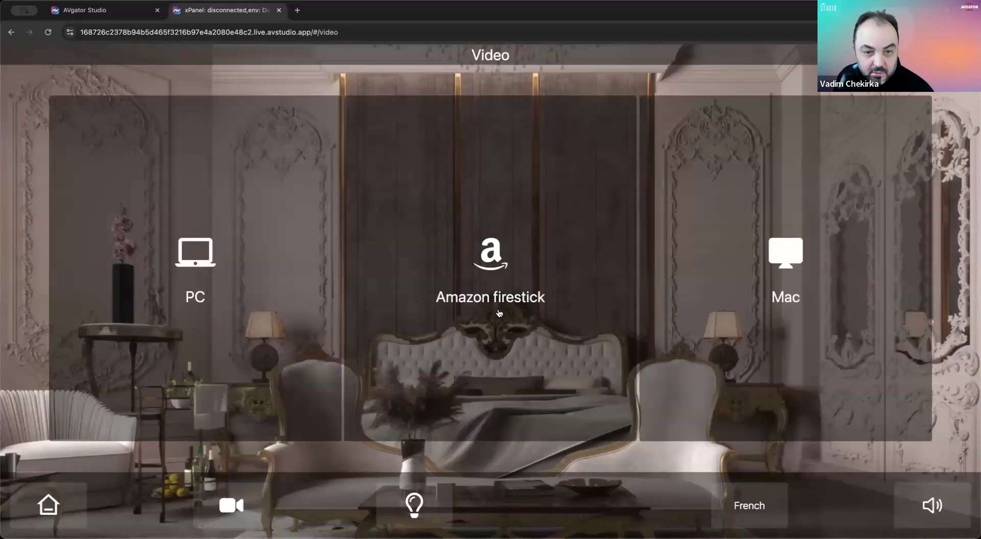
Step: Switch to AVgator Studio and examine the parameters of the subpage list on the Video page
{"action": "left_click", "coordinate": [87, 10]}
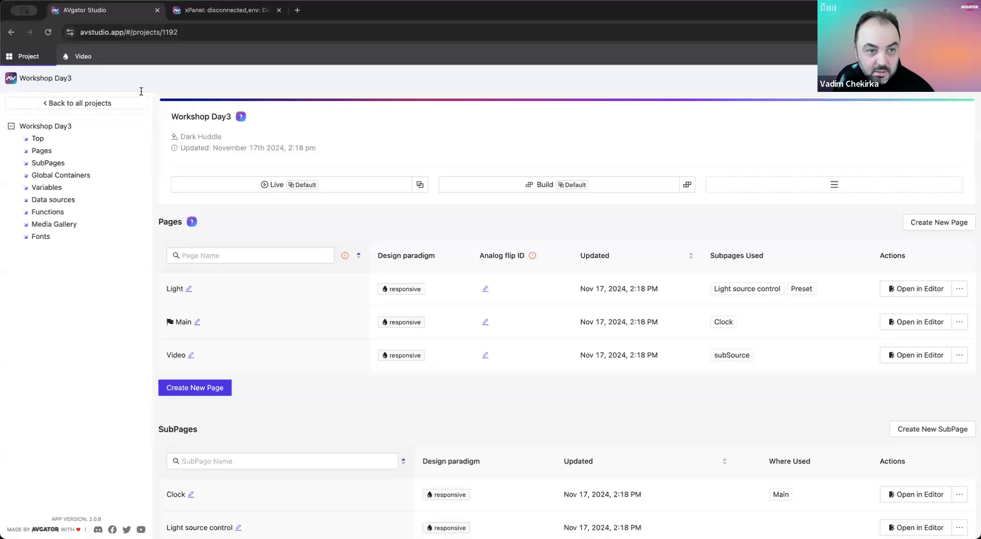
{"action": "left_click", "coordinate": [79, 58]}
{"action": "left_click", "coordinate": [417, 241]}
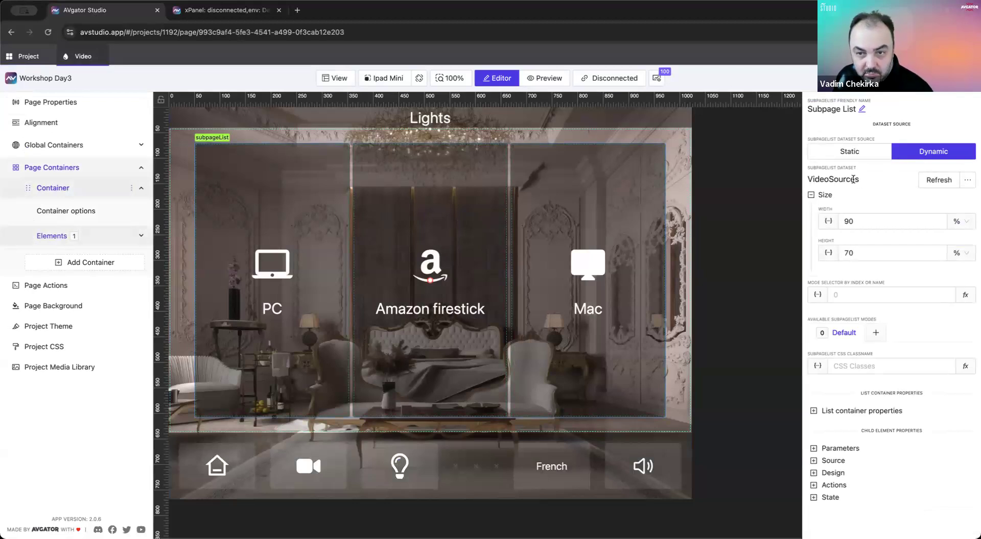
{"action": "left_click", "coordinate": [844, 448]}
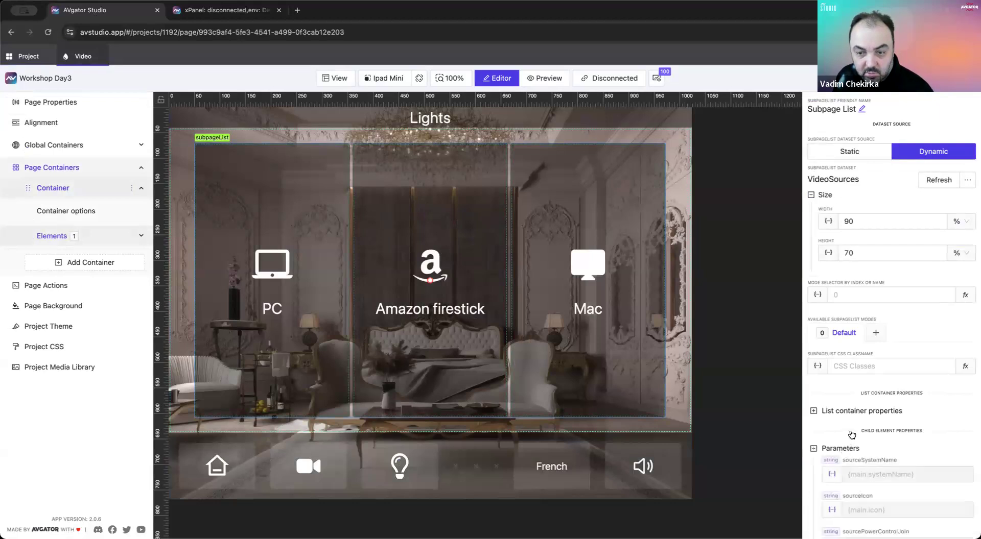
{"action": "scroll", "coordinate": [851, 440], "scroll_direction": "down", "scroll_amount": 1}
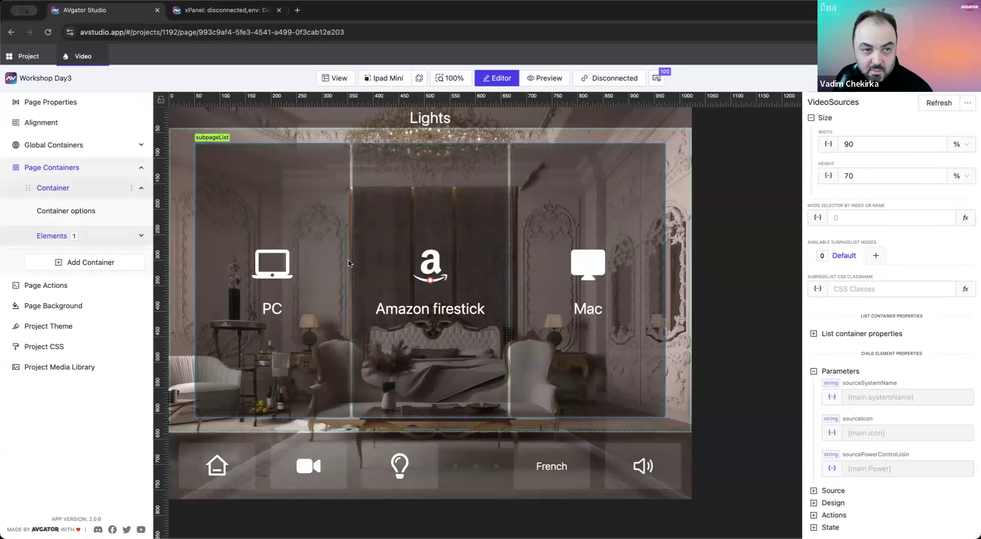
Step: Open the project's VideoSources data source for editing
{"action": "left_click", "coordinate": [24, 60]}
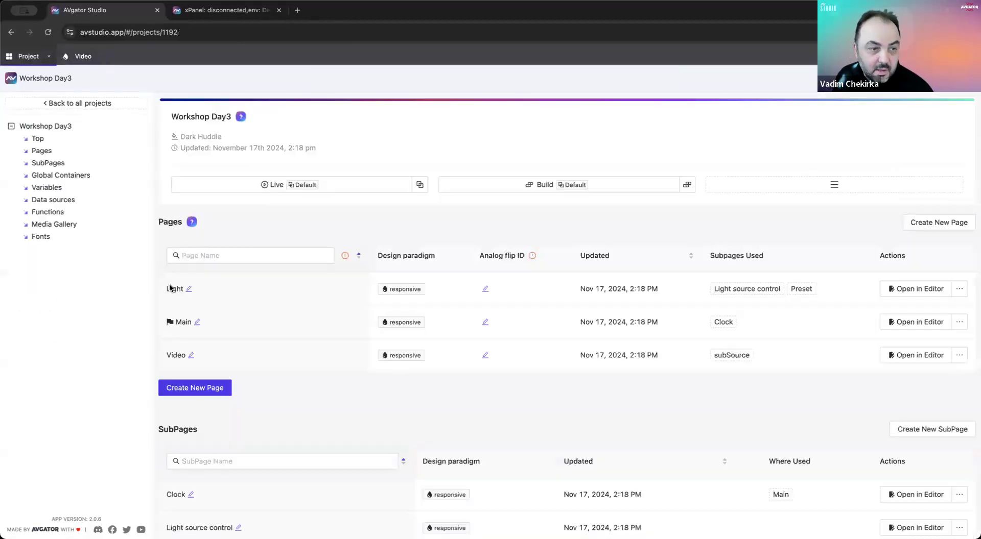
{"action": "left_click", "coordinate": [58, 203]}
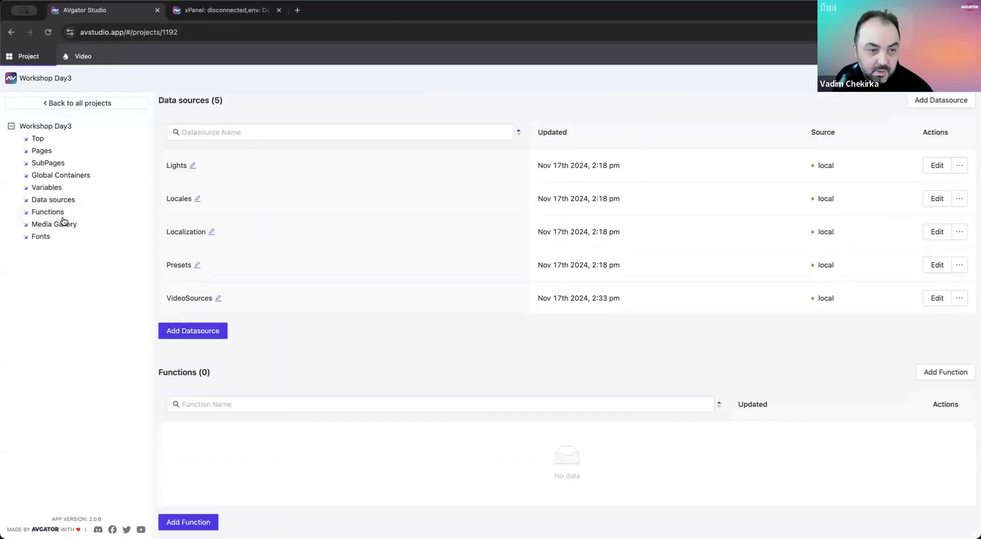
{"action": "left_click_drag", "start_coordinate": [194, 297], "coordinate": [202, 298]}
{"action": "left_click", "coordinate": [935, 298]}
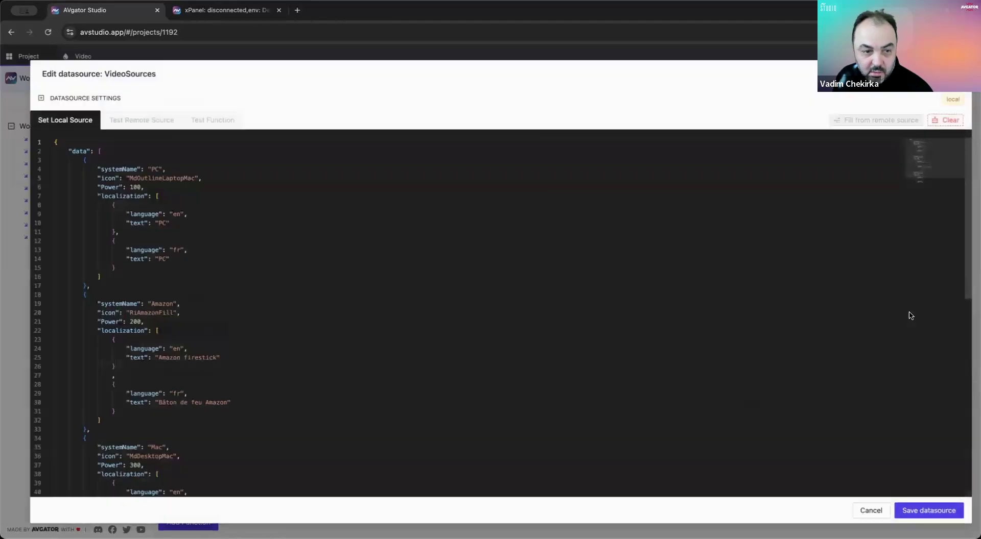
Step: Add the line "ControlPage": "ControlNo", after Power in the PC entry of the data source
{"action": "left_click", "coordinate": [148, 188]}
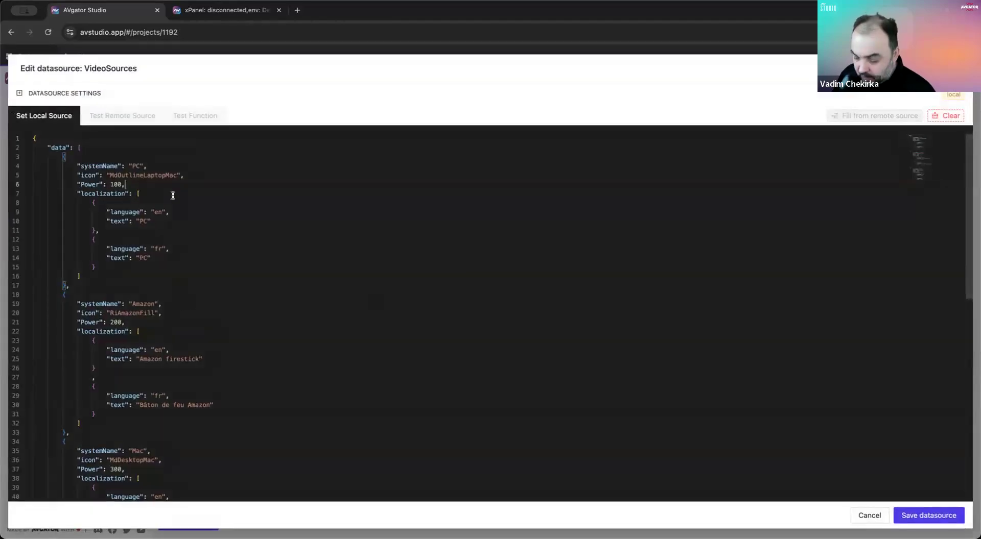
{"action": "key", "text": "Return"}
{"action": "type", "text": "э"}
{"action": "key", "text": "BackSpace"}
{"action": "type", "text": "\""}
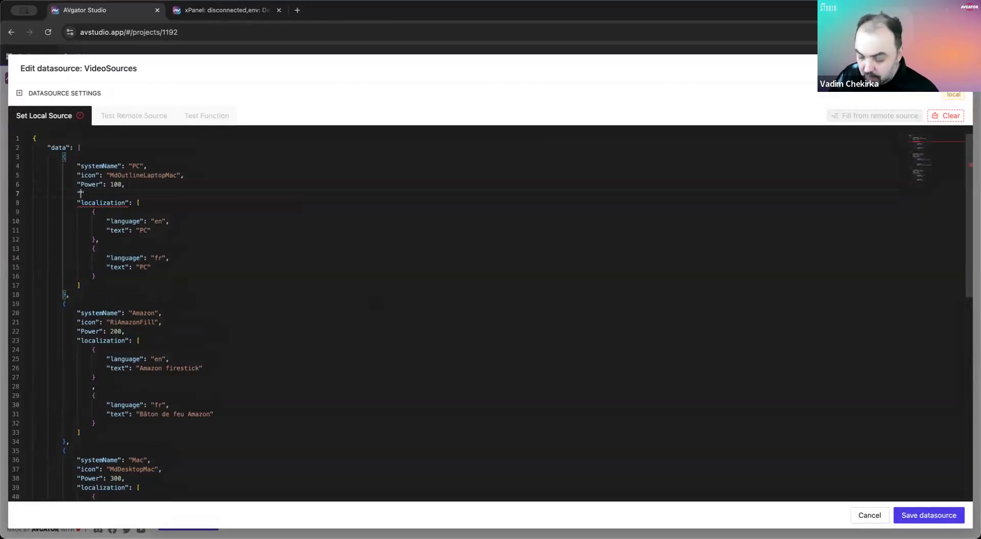
{"action": "type", "text": "ControlPage\":"}
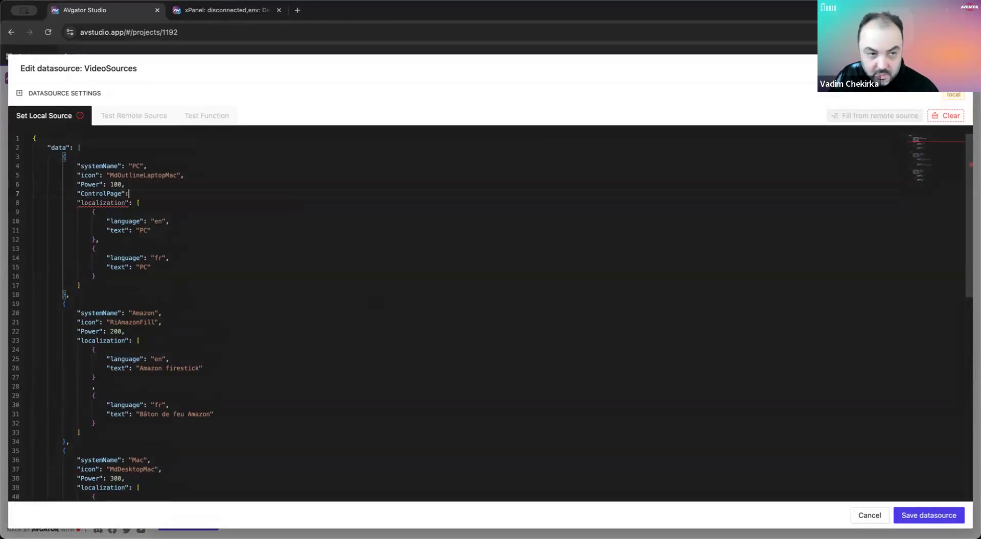
{"action": "type", "text": " \"ControlNo\","}
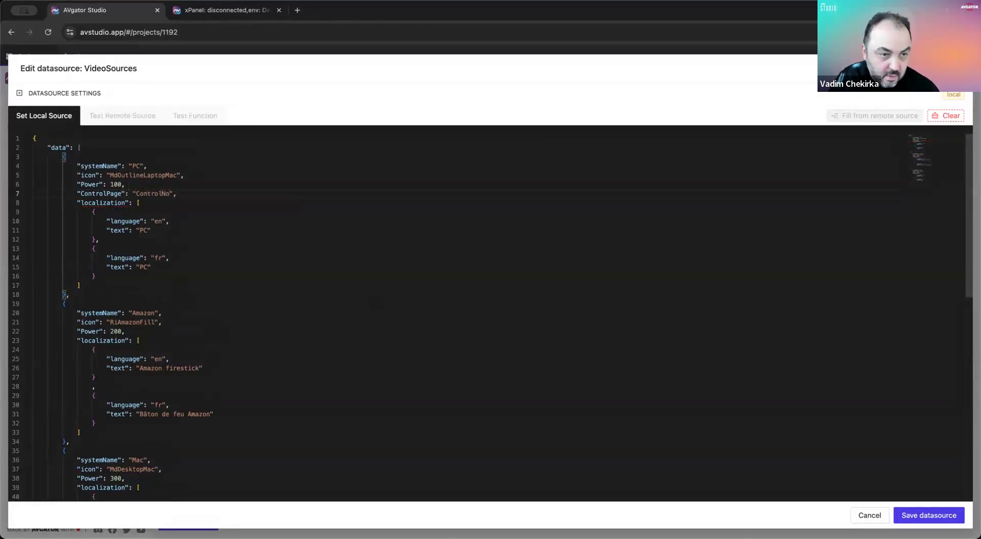
Step: Copy the PC entry's ControlPage line into the Mac entry after its Power value
{"action": "key", "text": "shift+Up"}
{"action": "key", "text": "super+c"}
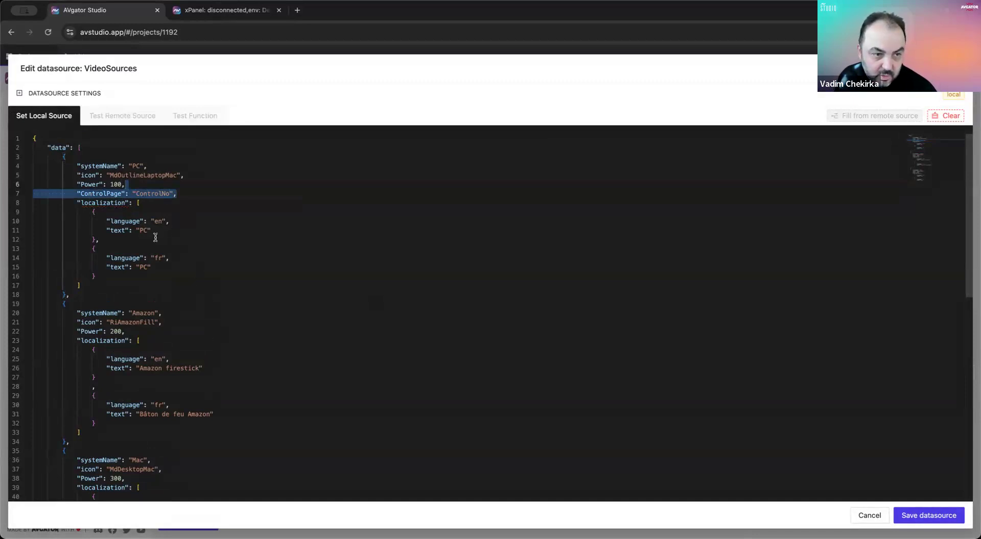
{"action": "scroll", "coordinate": [240, 280], "scroll_direction": "down", "scroll_amount": 5}
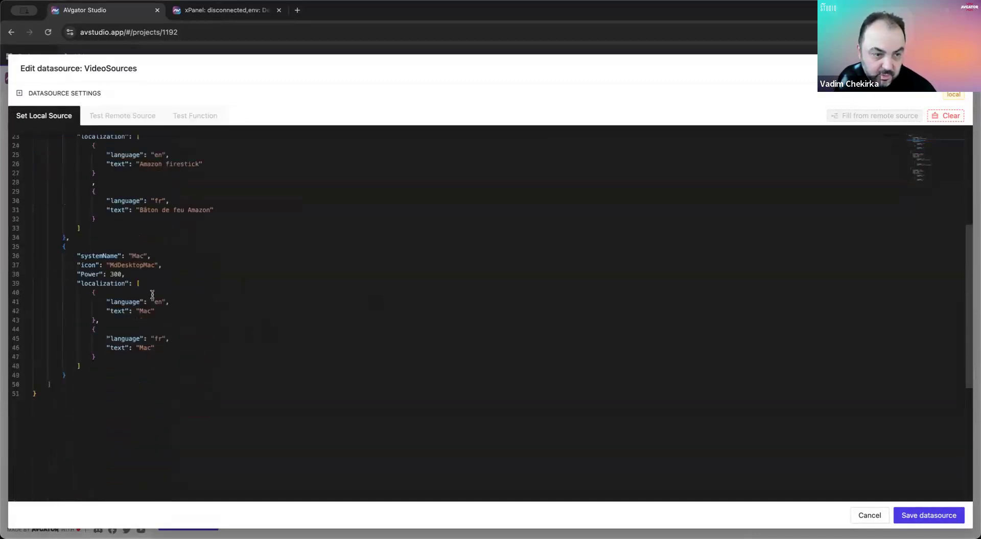
{"action": "left_click", "coordinate": [157, 274]}
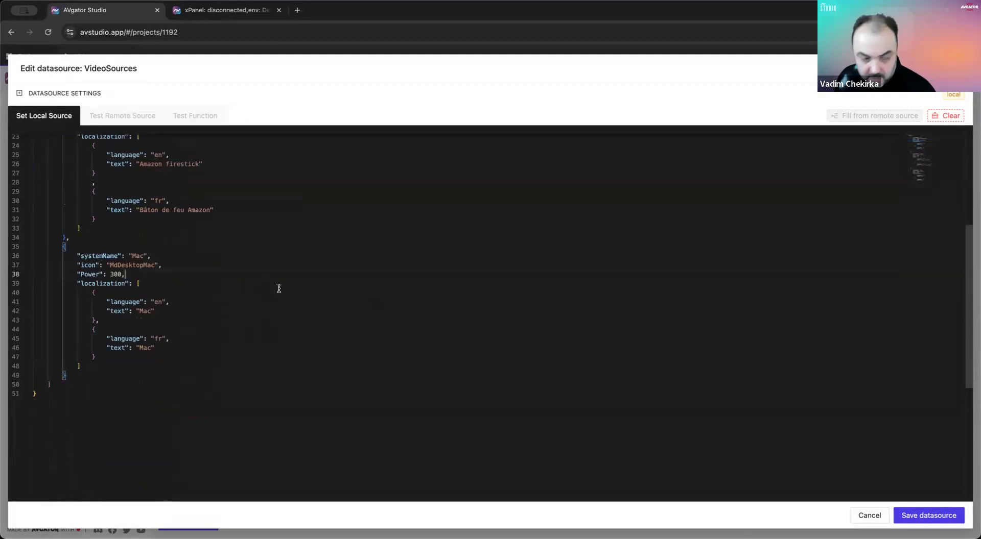
{"action": "key", "text": "Return"}
{"action": "key", "text": "super+v"}
Step: Add the copied ControlPage line to the Amazon entry with the value "ControlAmazon" and save the data source
{"action": "scroll", "coordinate": [268, 284], "scroll_direction": "up", "scroll_amount": 4}
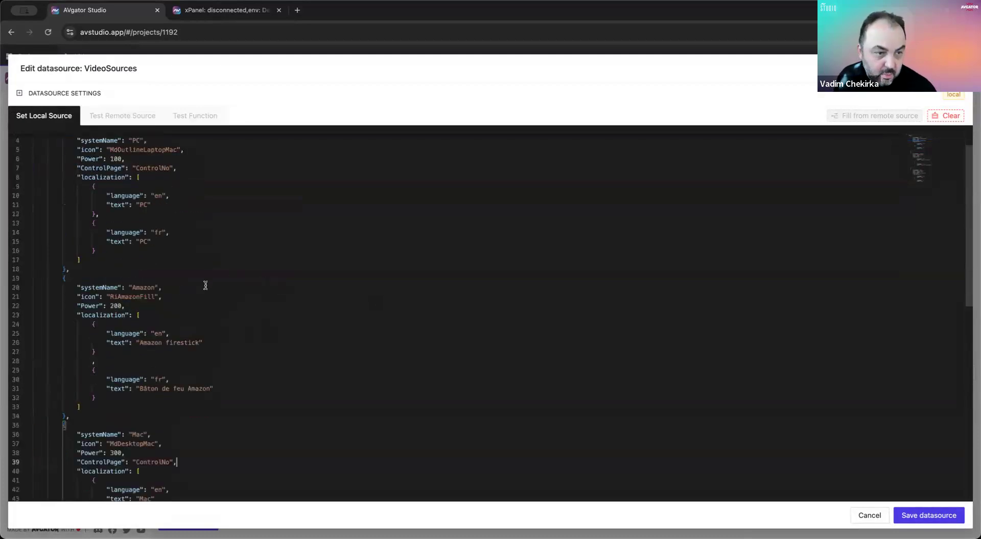
{"action": "left_click", "coordinate": [164, 305]}
{"action": "key", "text": "Return"}
{"action": "key", "text": "super+v"}
{"action": "left_click_drag", "start_coordinate": [162, 313], "coordinate": [169, 314]}
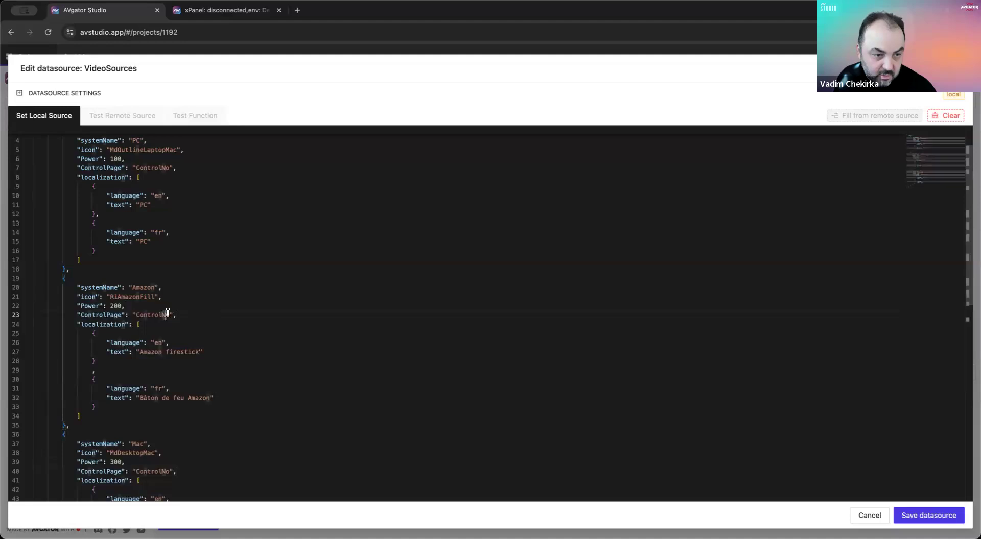
{"action": "type", "text": "Amazon"}
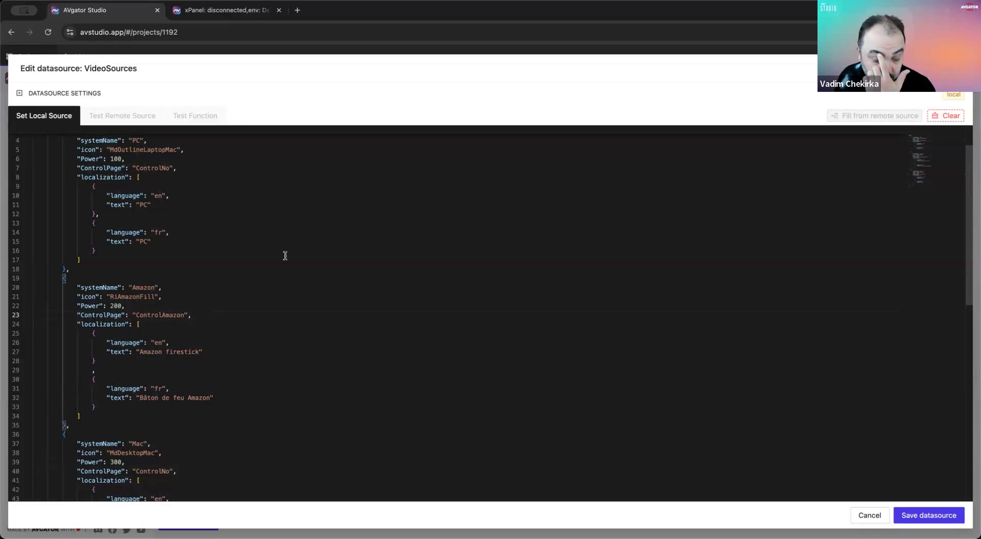
{"action": "left_click", "coordinate": [931, 514]}
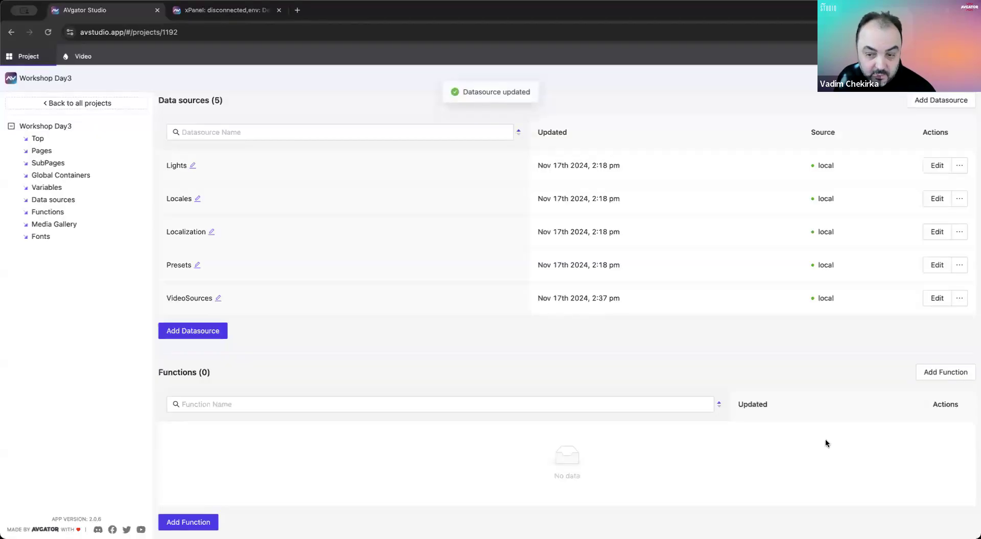
Step: Create a new responsive page named ControlNo
{"action": "left_click", "coordinate": [42, 150]}
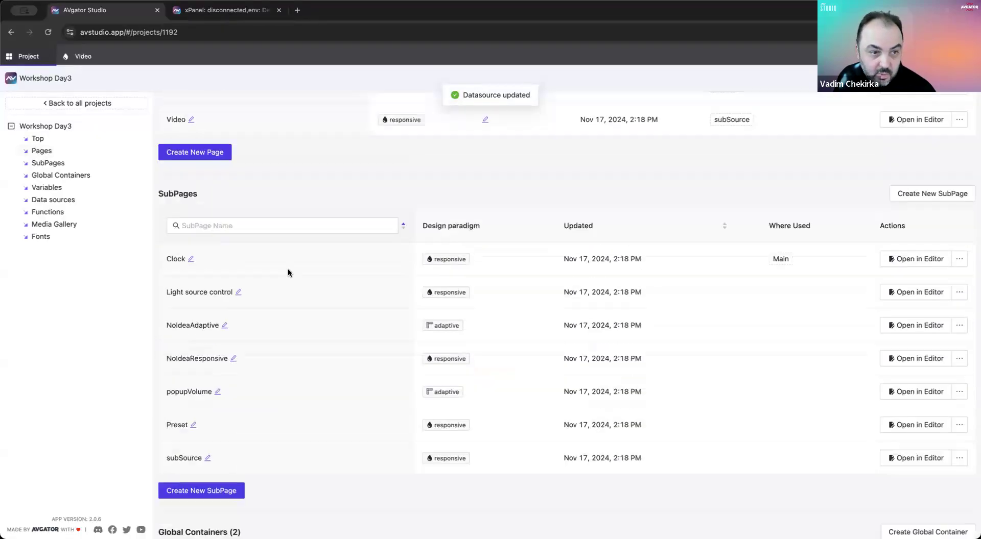
{"action": "left_click", "coordinate": [193, 268]}
{"action": "left_click", "coordinate": [564, 183]}
{"action": "left_click_drag", "start_coordinate": [545, 146], "coordinate": [352, 145]}
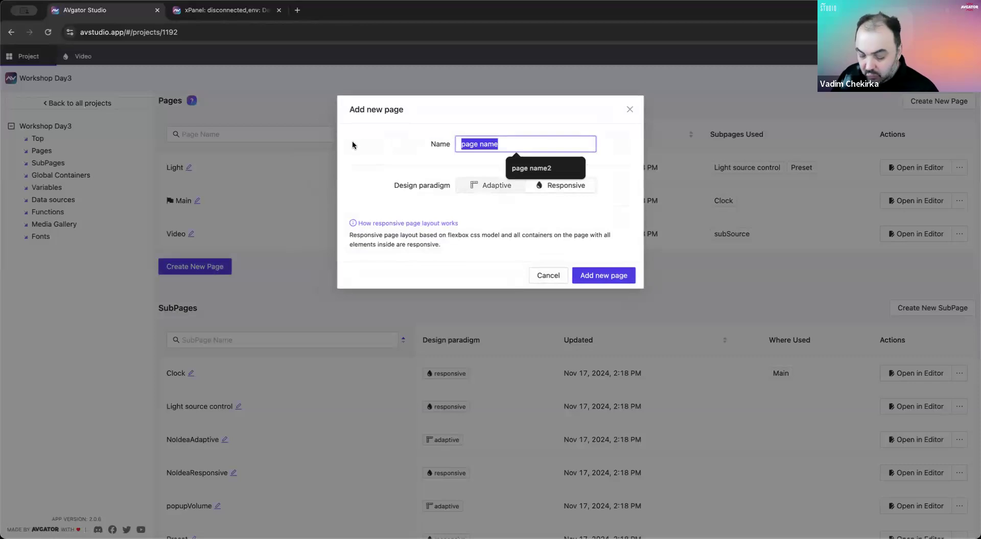
{"action": "type", "text": "ControlN"}
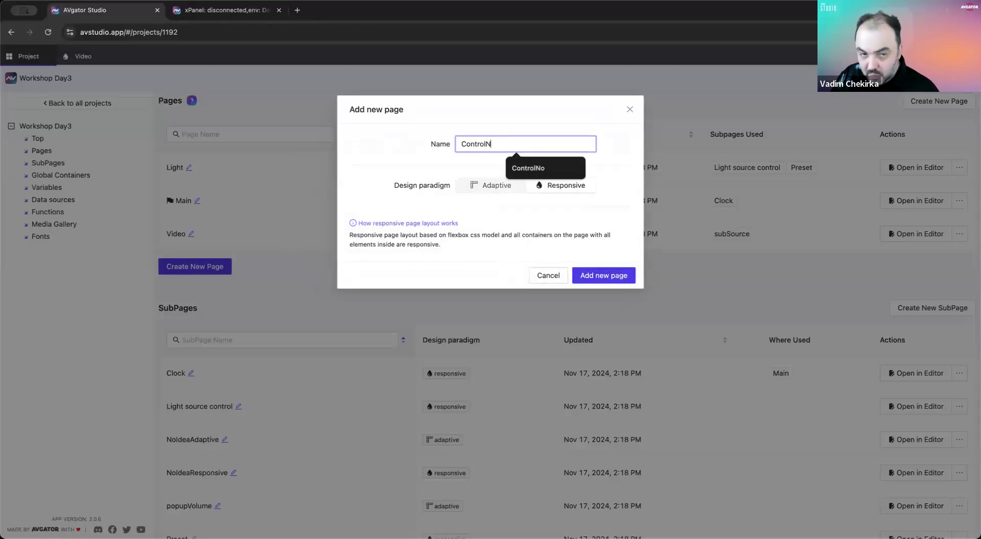
{"action": "type", "text": "o"}
{"action": "left_click", "coordinate": [612, 275]}
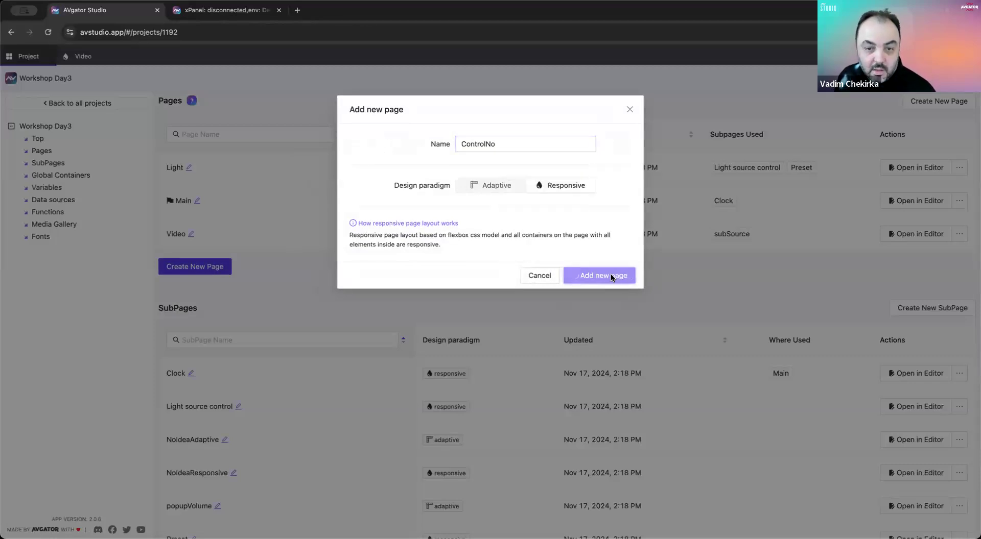
Step: Open the ControlNo page in the editor and add a Text element to its container
{"action": "left_click", "coordinate": [919, 166]}
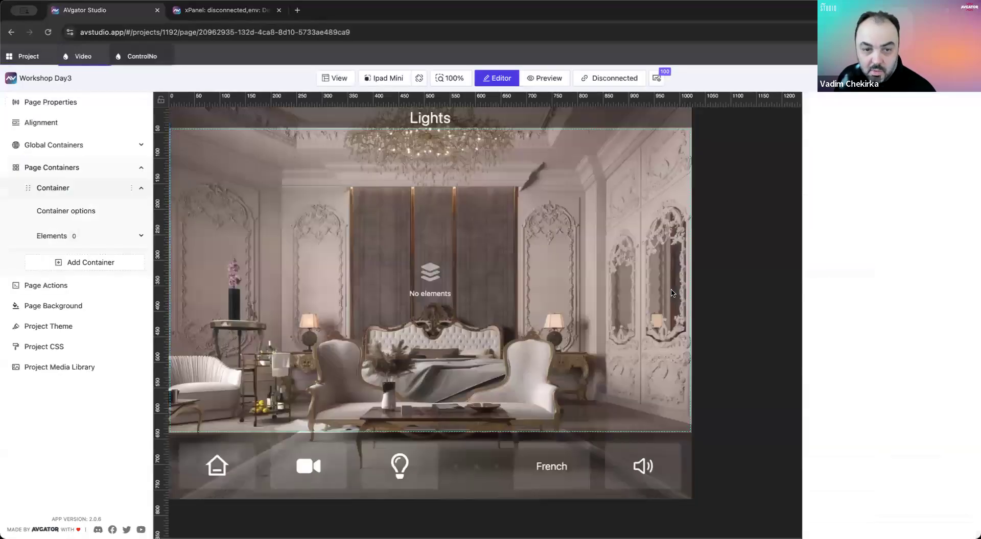
{"action": "right_click", "coordinate": [409, 254]}
{"action": "left_click", "coordinate": [469, 270]}
{"action": "left_click", "coordinate": [505, 174]}
{"action": "type", "text": "t"}
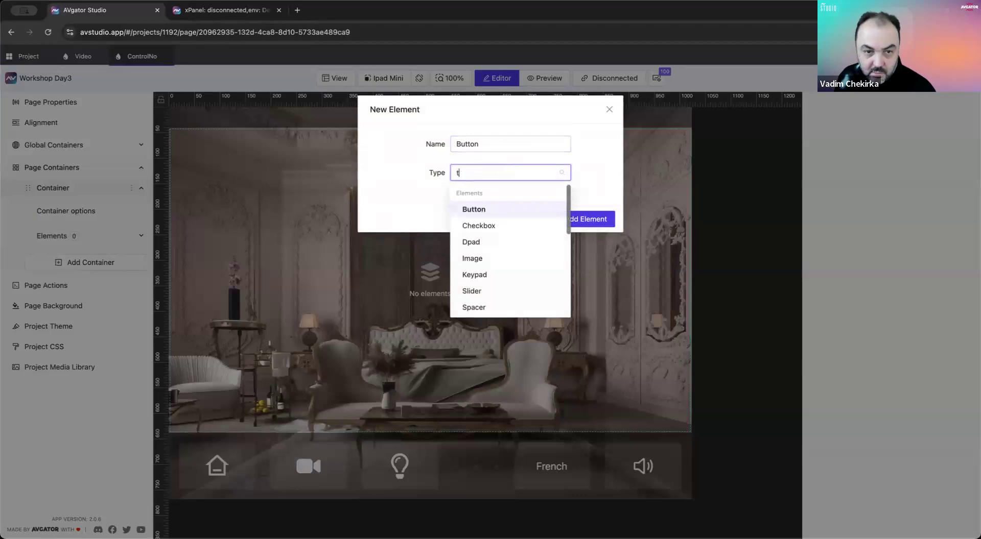
{"action": "type", "text": "e"}
{"action": "left_click", "coordinate": [486, 213]}
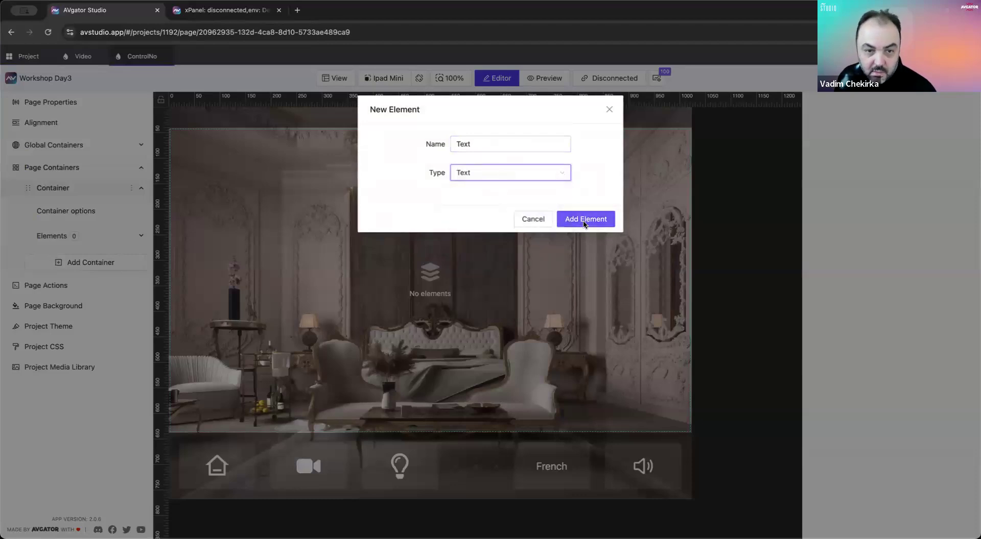
{"action": "left_click", "coordinate": [591, 219]}
Step: Set the text element's content to "No Control for this source" and save the project
{"action": "left_click", "coordinate": [452, 283]}
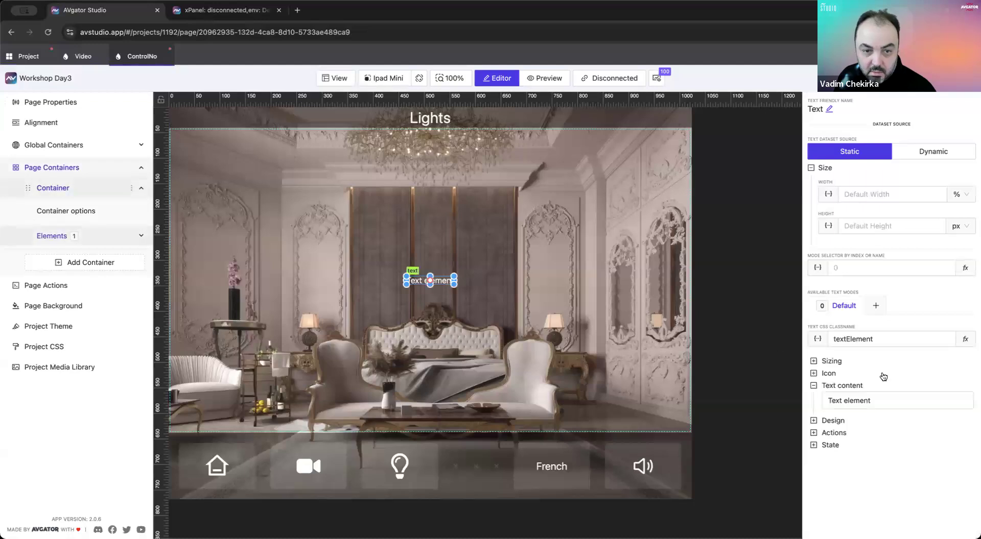
{"action": "left_click", "coordinate": [845, 401]}
{"action": "triple_click", "coordinate": [285, 182]}
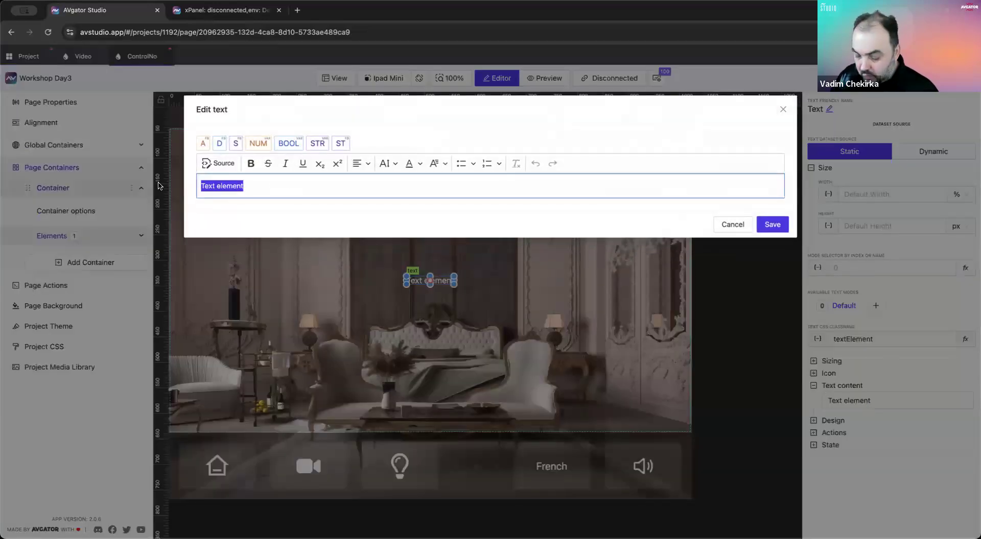
{"action": "type", "text": "No Control"}
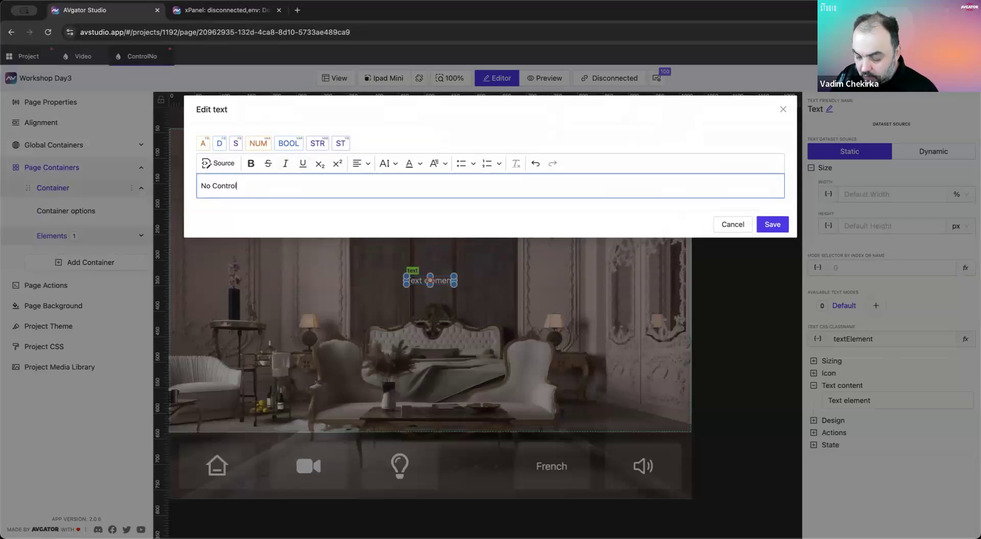
{"action": "type", "text": " for this source"}
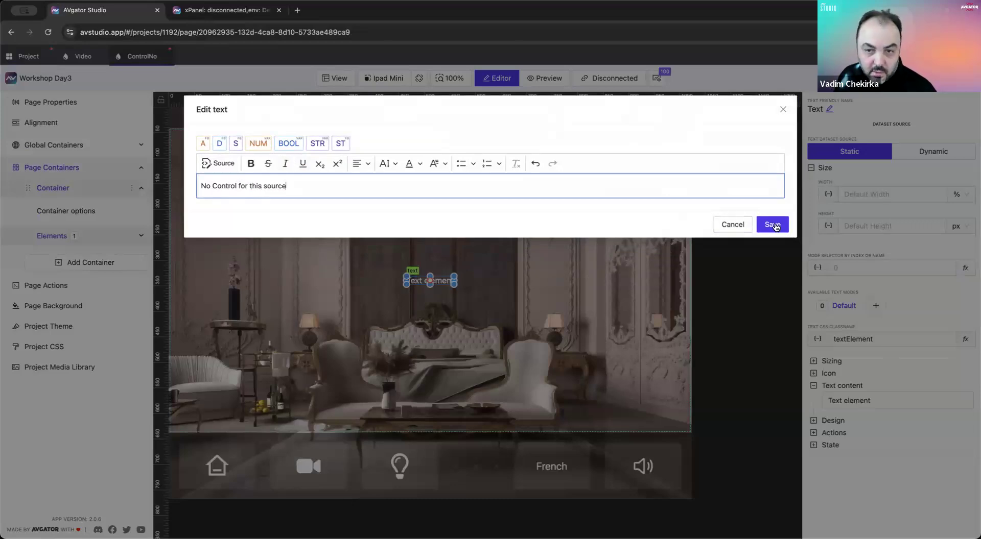
{"action": "left_click", "coordinate": [771, 224]}
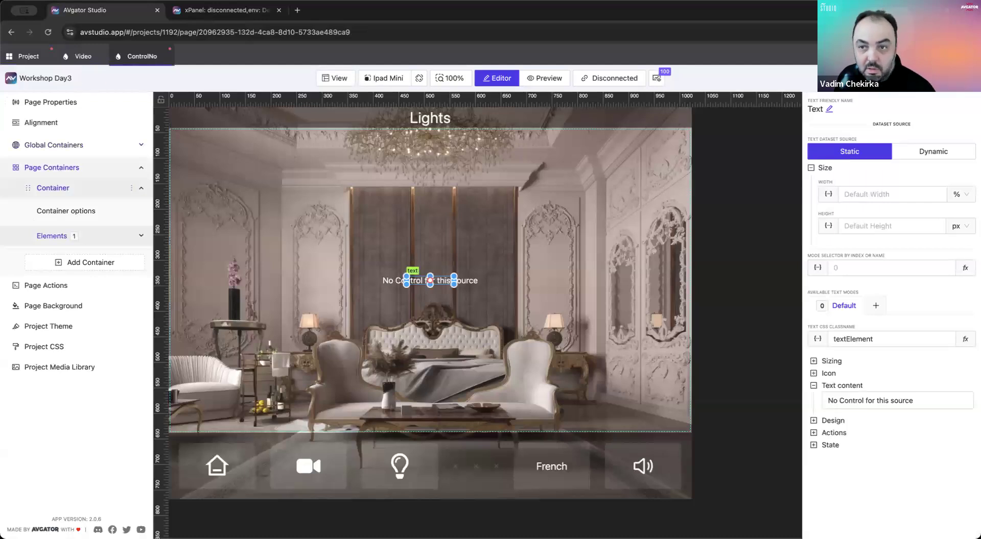
{"action": "key", "text": "super+s"}
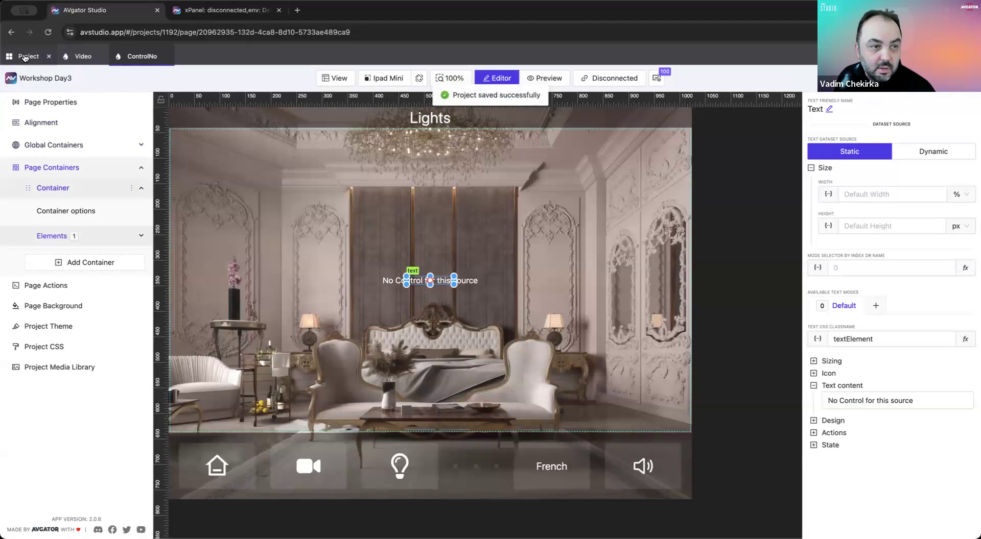
Step: Clone the ControlNo page from the project's page list
{"action": "left_click", "coordinate": [26, 58]}
{"action": "left_click", "coordinate": [959, 289]}
{"action": "left_click", "coordinate": [927, 326]}
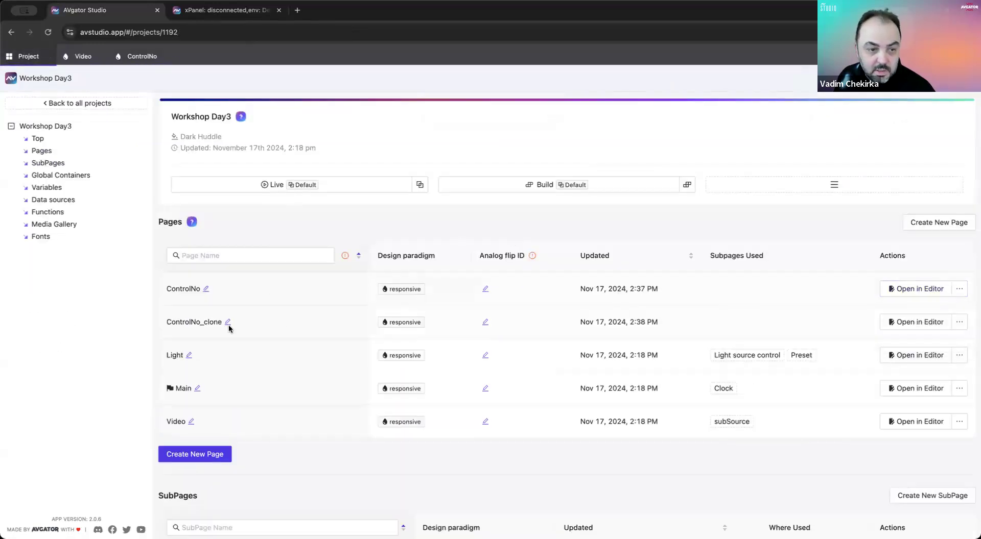
Step: Rename the cloned ControlNo_clone page as ControlAmazon
{"action": "left_click", "coordinate": [228, 323]}
{"action": "left_click_drag", "start_coordinate": [228, 323], "coordinate": [199, 322]}
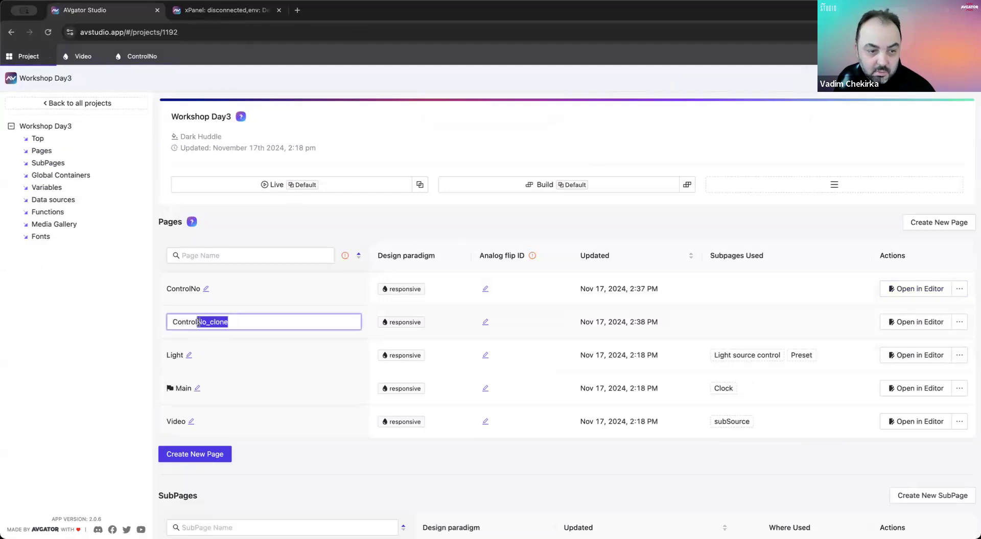
{"action": "type", "text": "Amaz"}
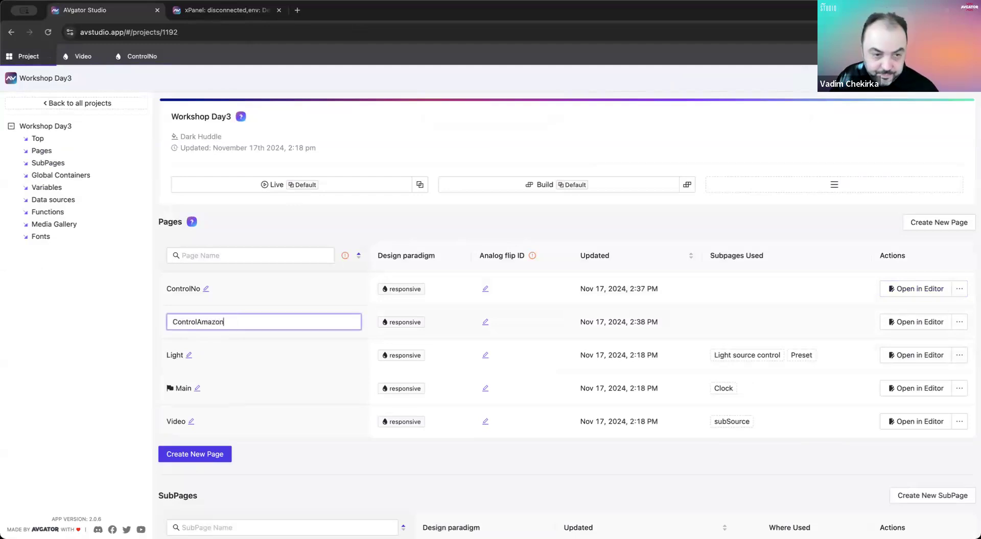
{"action": "key", "text": "Return"}
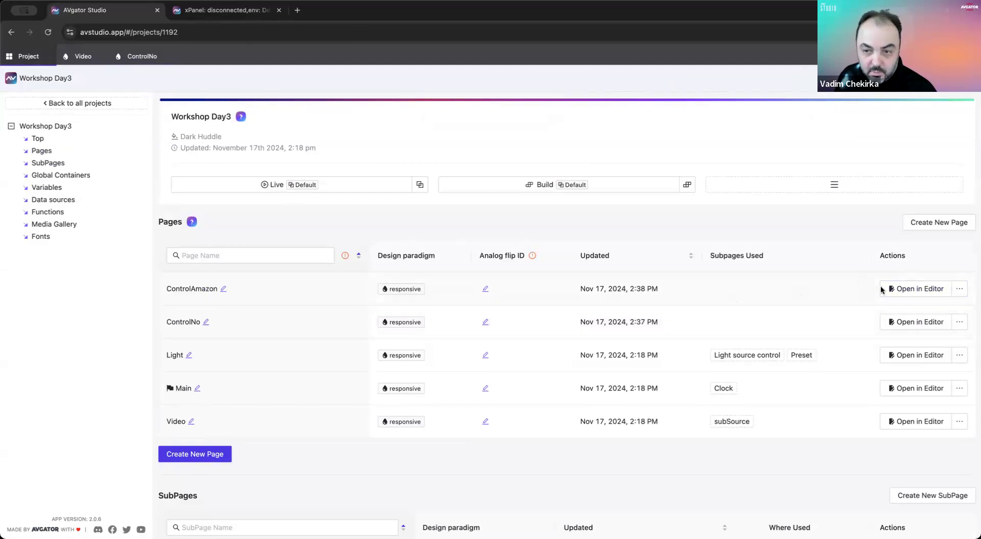
Step: Open the ControlAmazon page in the editor and add a Dpad element to its container
{"action": "left_click", "coordinate": [916, 289]}
{"action": "right_click", "coordinate": [435, 309]}
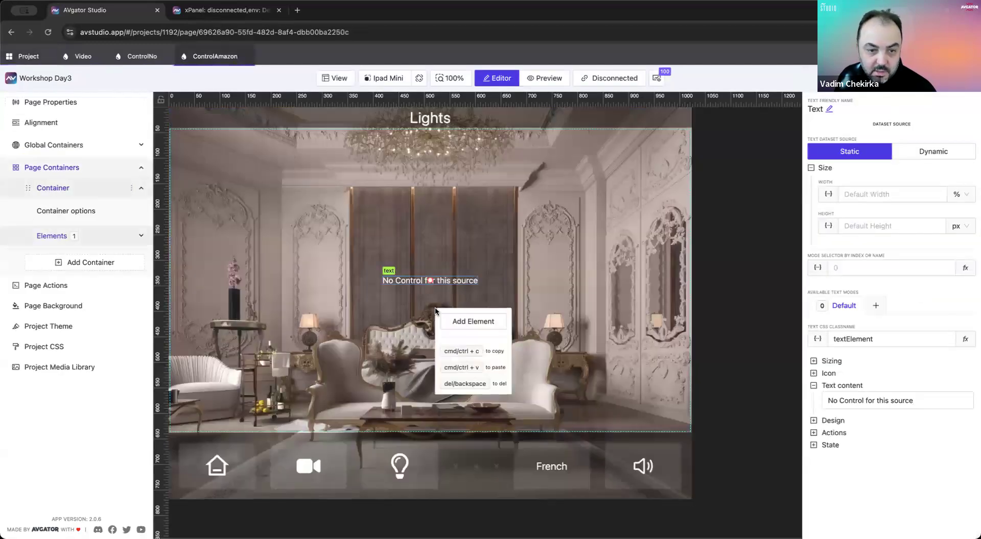
{"action": "left_click", "coordinate": [466, 321]}
{"action": "left_click", "coordinate": [492, 173]}
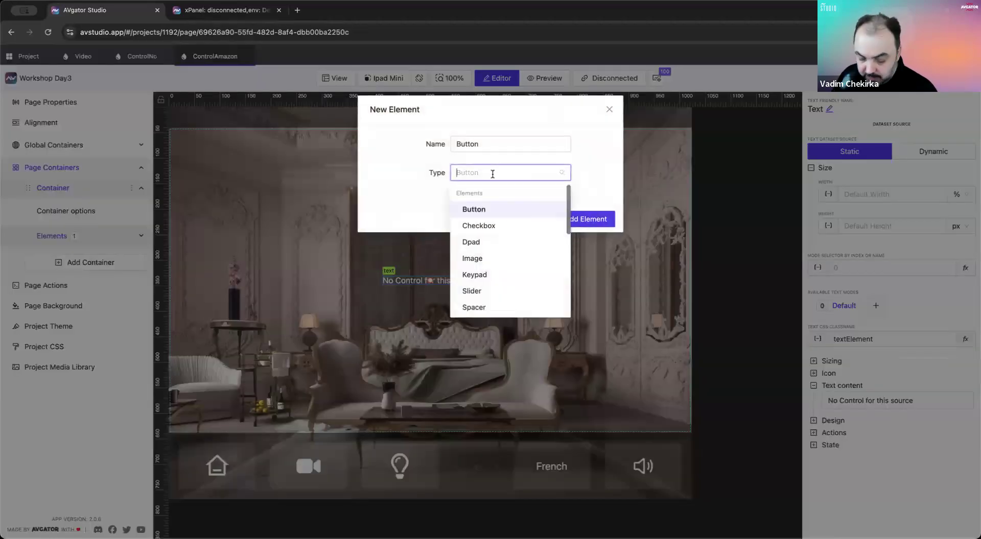
{"action": "type", "text": "d"}
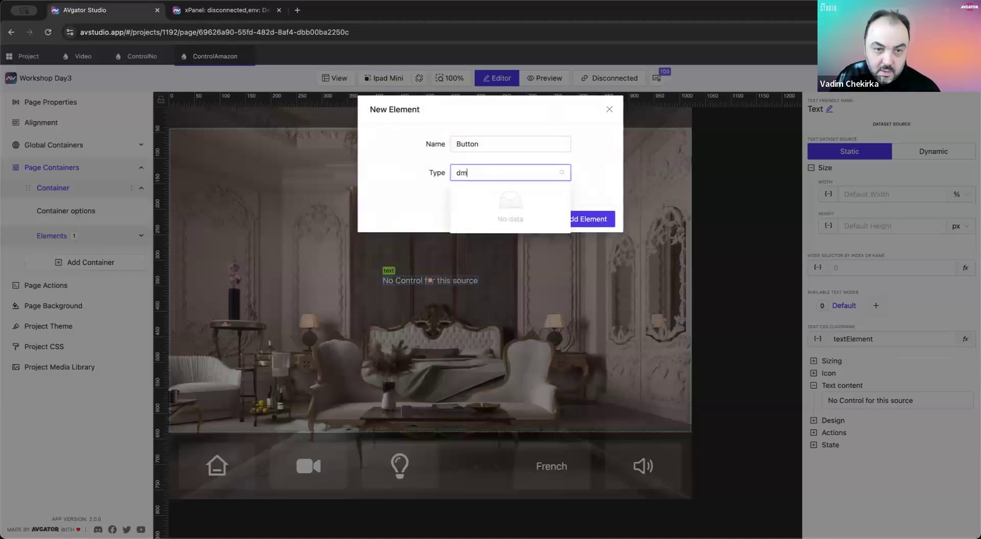
{"action": "key", "text": "Return"}
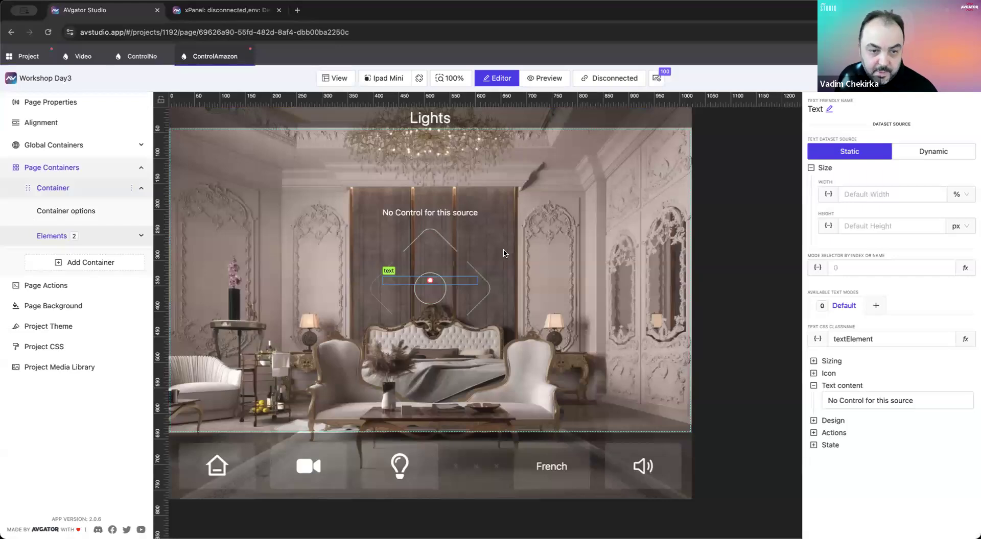
Step: Change the text element's content on the ControlAmazon page to "Amazon" and save the project
{"action": "left_click", "coordinate": [449, 217]}
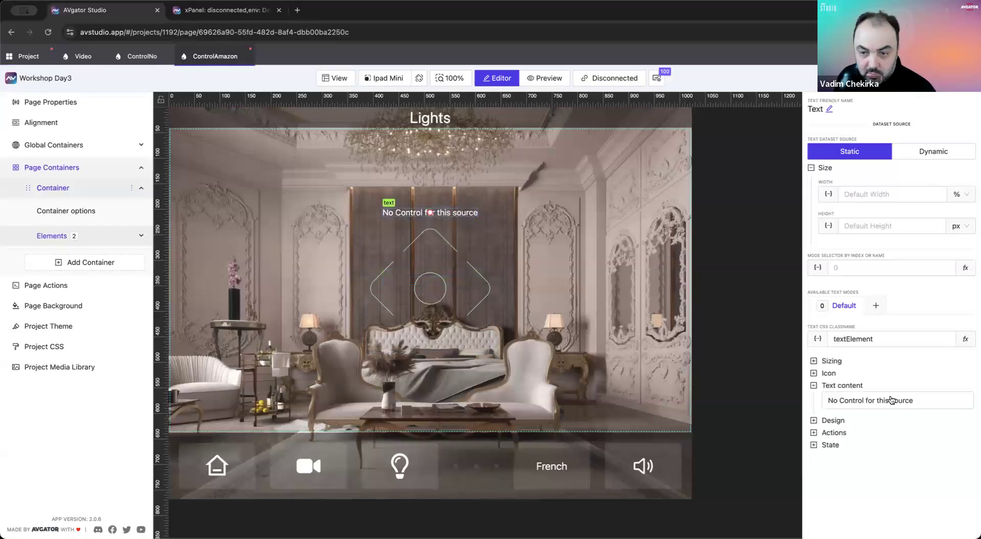
{"action": "left_click", "coordinate": [892, 401]}
{"action": "key", "text": "ctrl+a"}
{"action": "type", "text": "A"}
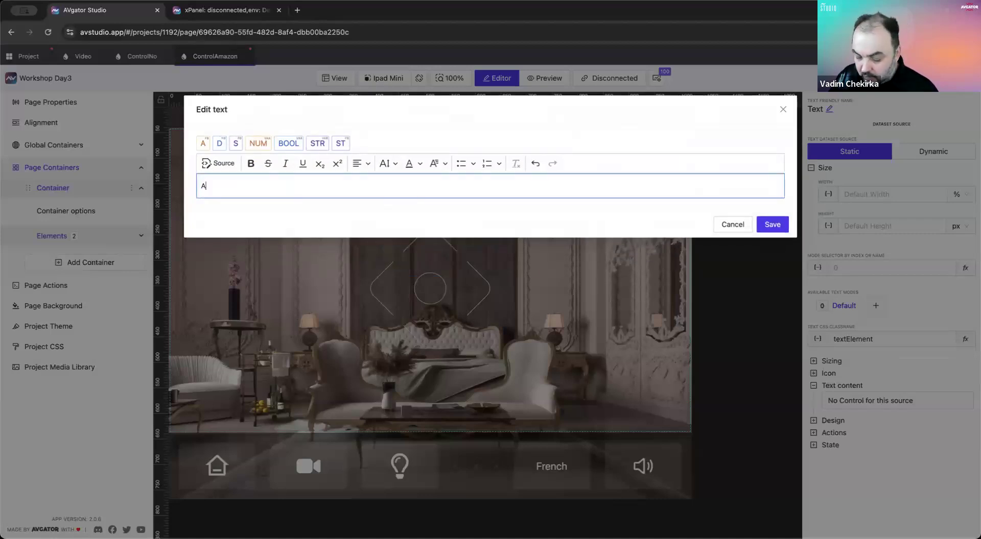
{"action": "left_click", "coordinate": [771, 224]}
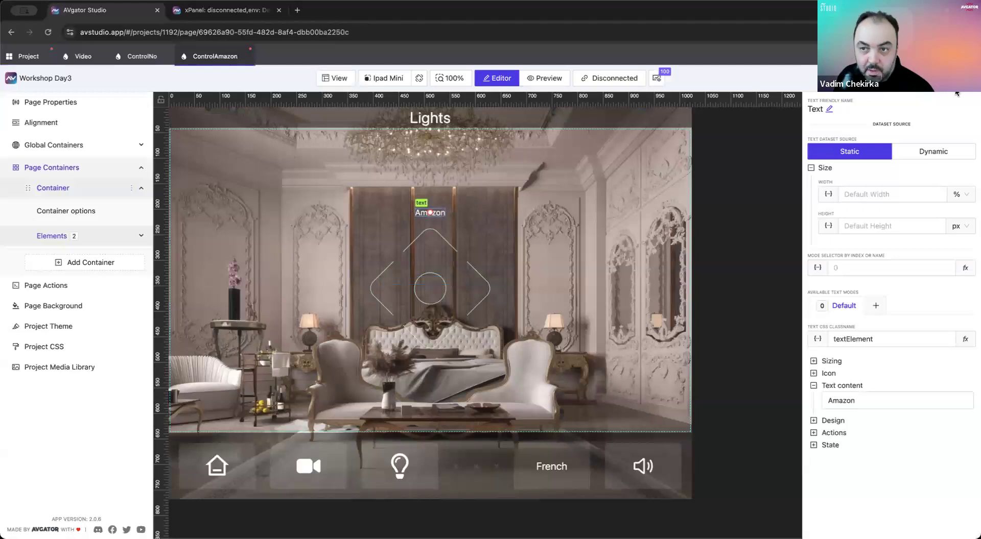
{"action": "key", "text": "ctrl+s"}
Step: Close the ControlAmazon and ControlNo pages and return to the Video page
{"action": "left_click", "coordinate": [138, 59]}
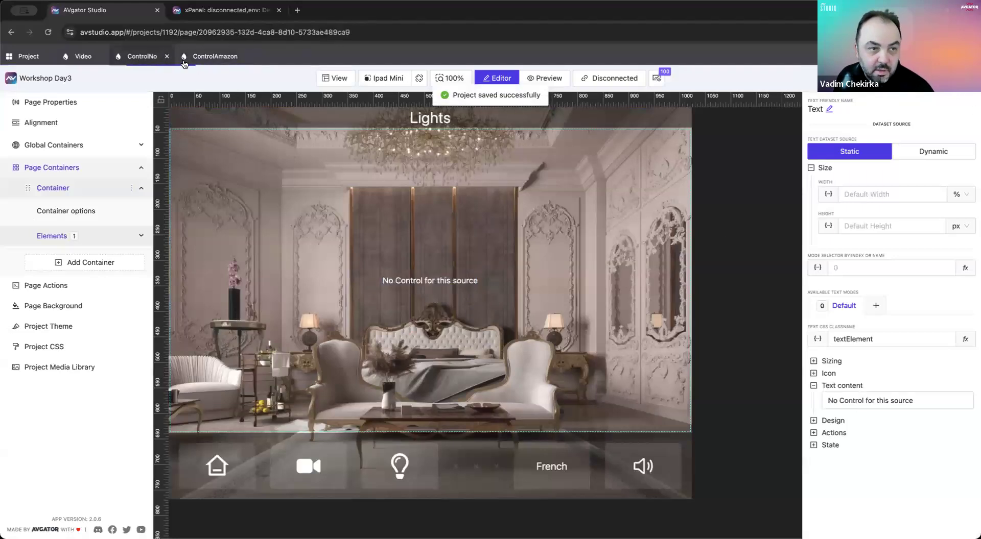
{"action": "left_click", "coordinate": [240, 60]}
{"action": "left_click", "coordinate": [247, 56]}
{"action": "left_click", "coordinate": [167, 56]}
{"action": "left_click", "coordinate": [93, 60]}
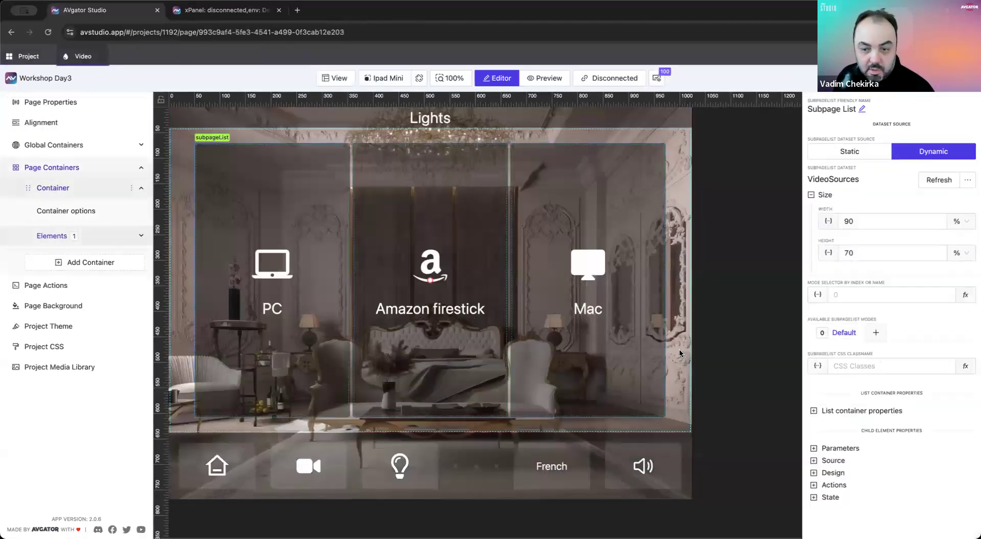
Step: Review the parameters of the Video page's subpage list and open its subSource subpage for editing
{"action": "left_click", "coordinate": [839, 449]}
{"action": "scroll", "coordinate": [865, 447], "scroll_direction": "down", "scroll_amount": 2}
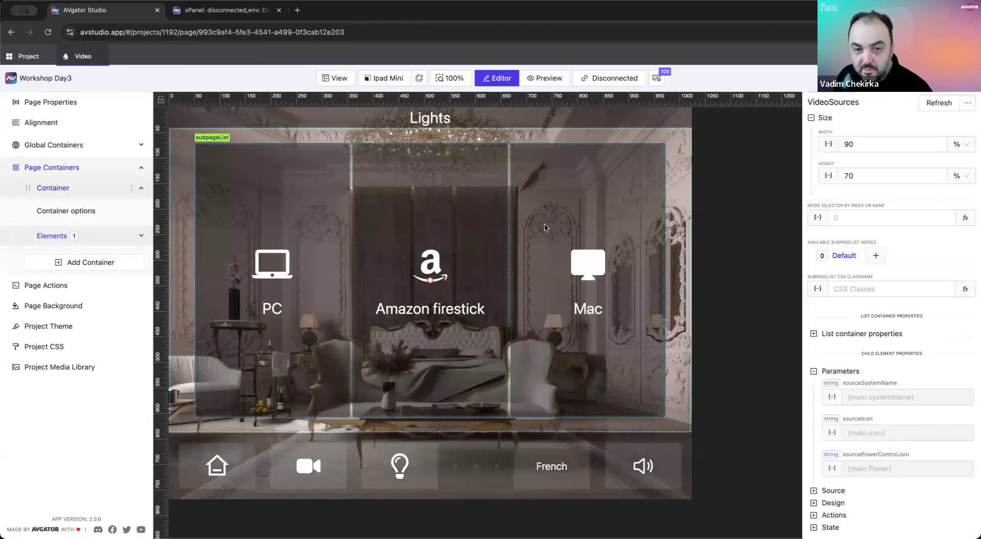
{"action": "right_click", "coordinate": [544, 228]}
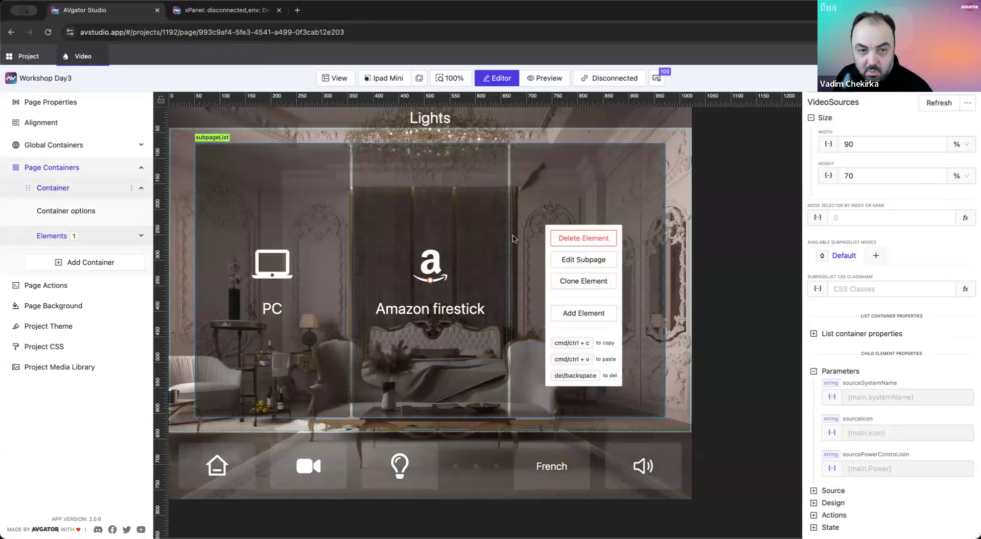
{"action": "left_click", "coordinate": [576, 263]}
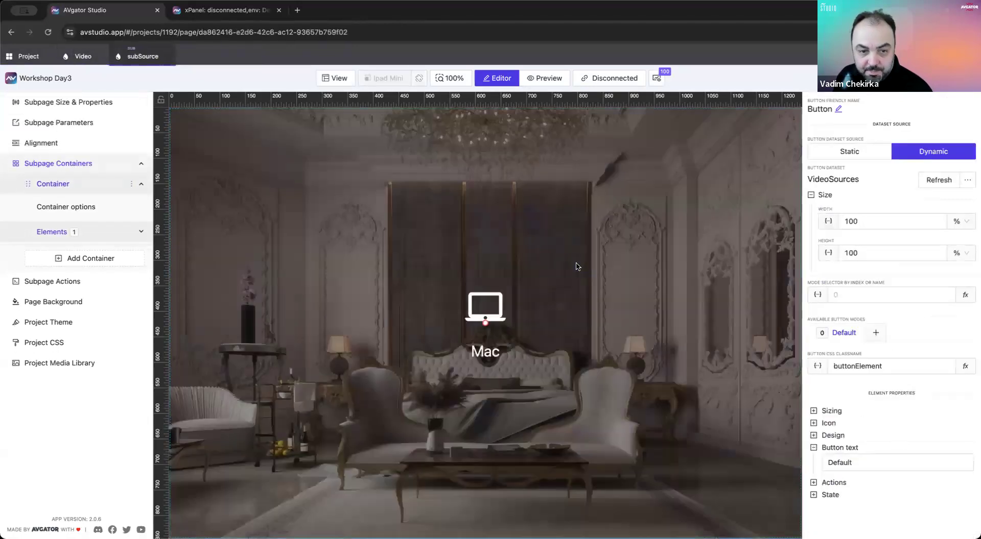
Step: Start a new action for the subSource button with type Routing (Page flip) and the page name entered manually
{"action": "left_click", "coordinate": [834, 482]}
{"action": "scroll", "coordinate": [842, 449], "scroll_direction": "down", "scroll_amount": 2}
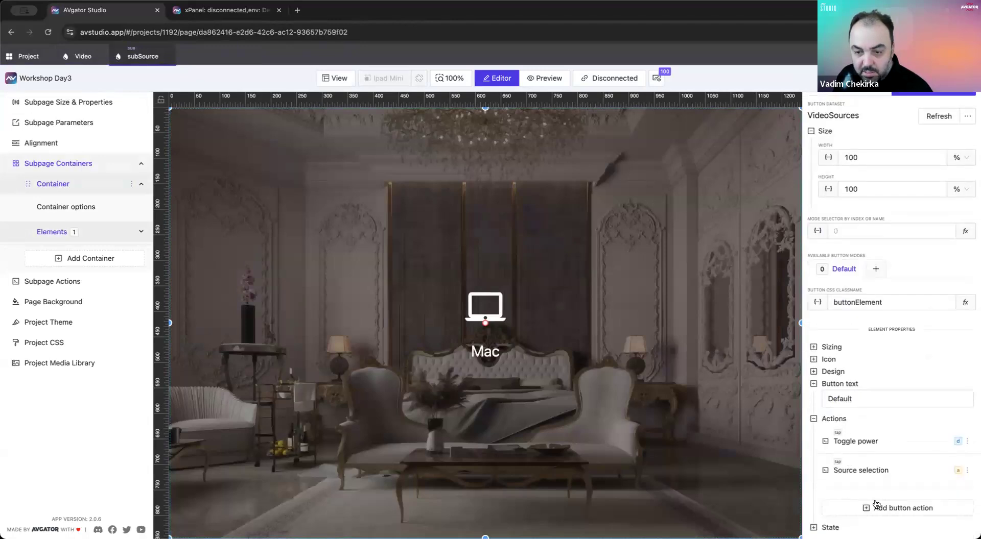
{"action": "left_click", "coordinate": [879, 508]}
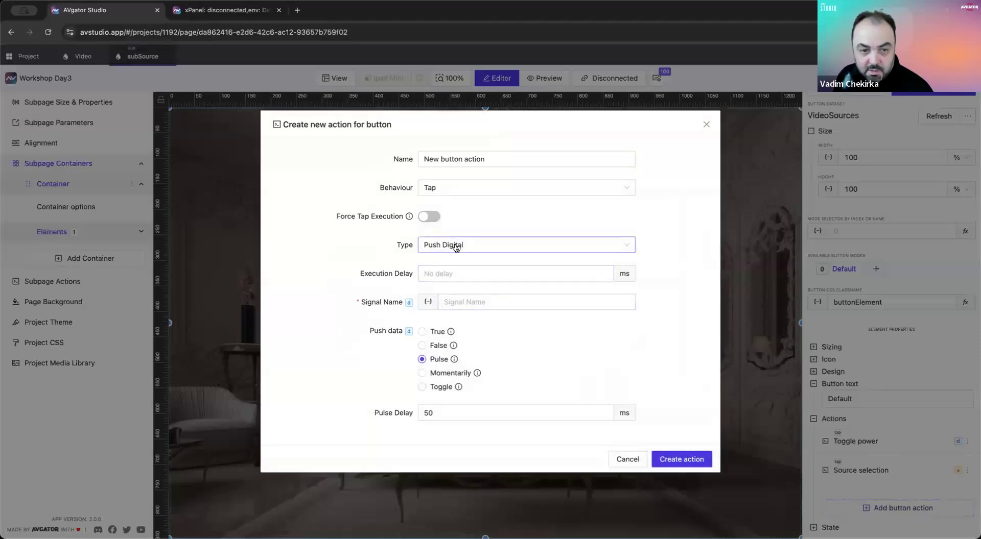
{"action": "left_click", "coordinate": [455, 247]}
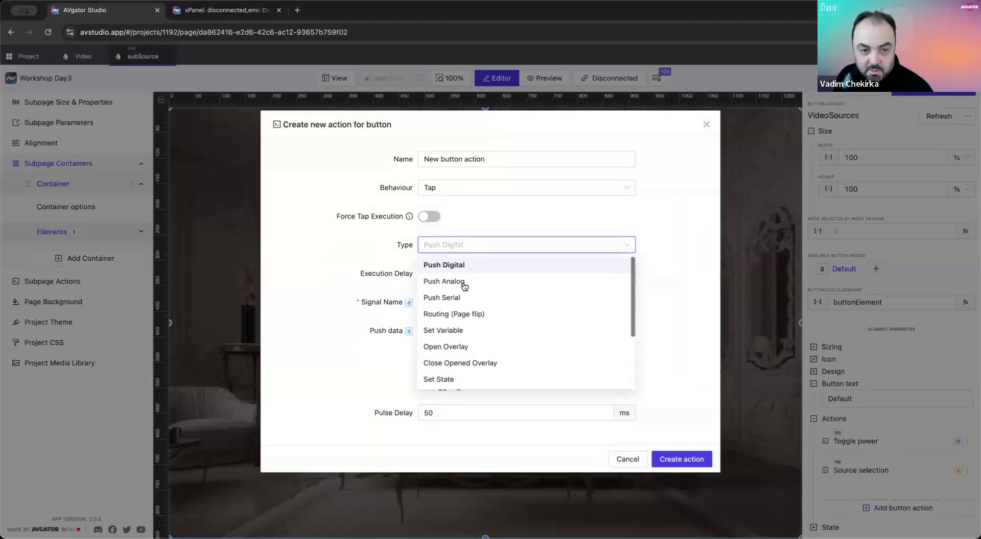
{"action": "left_click", "coordinate": [503, 317]}
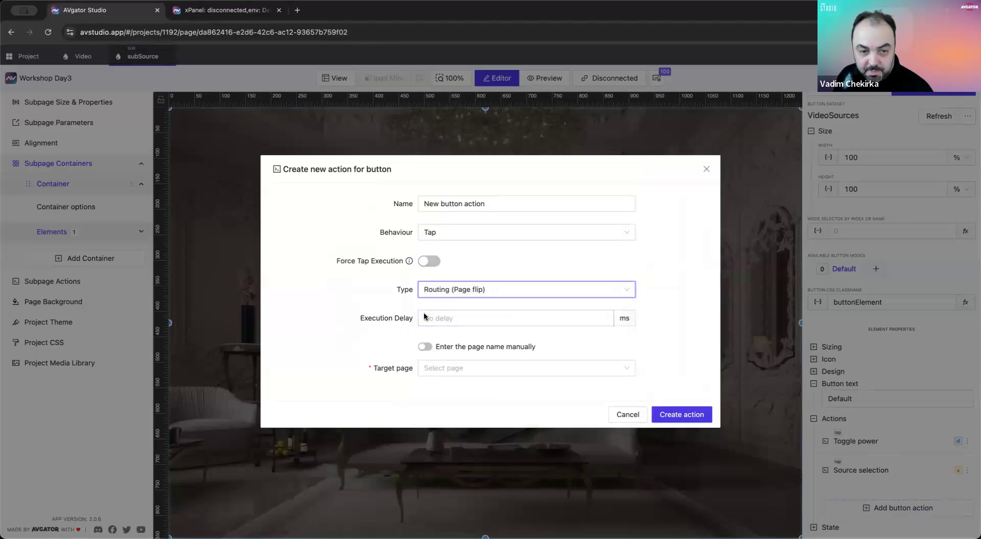
{"action": "left_click_drag", "start_coordinate": [452, 347], "coordinate": [530, 349]}
{"action": "left_click", "coordinate": [424, 346]}
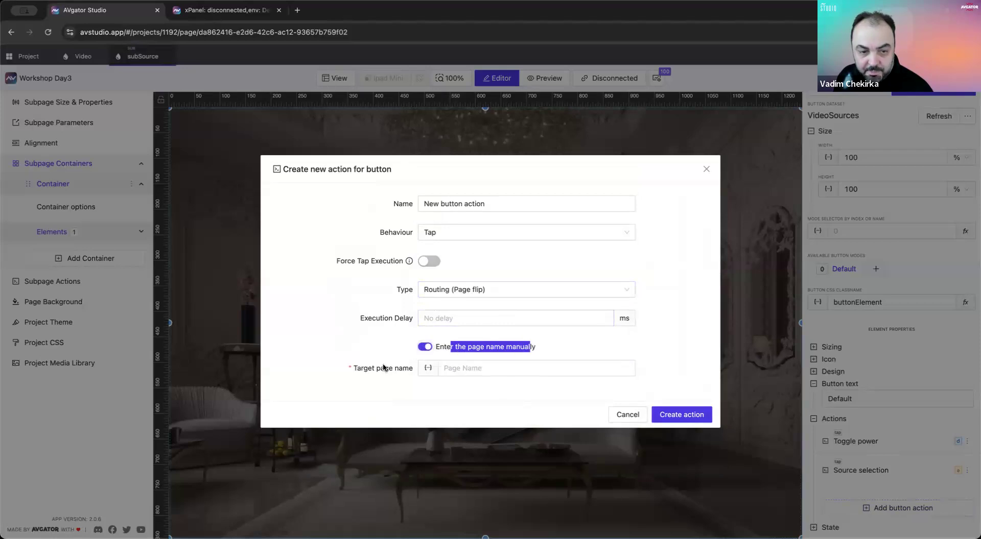
{"action": "left_click_drag", "start_coordinate": [355, 371], "coordinate": [427, 372]}
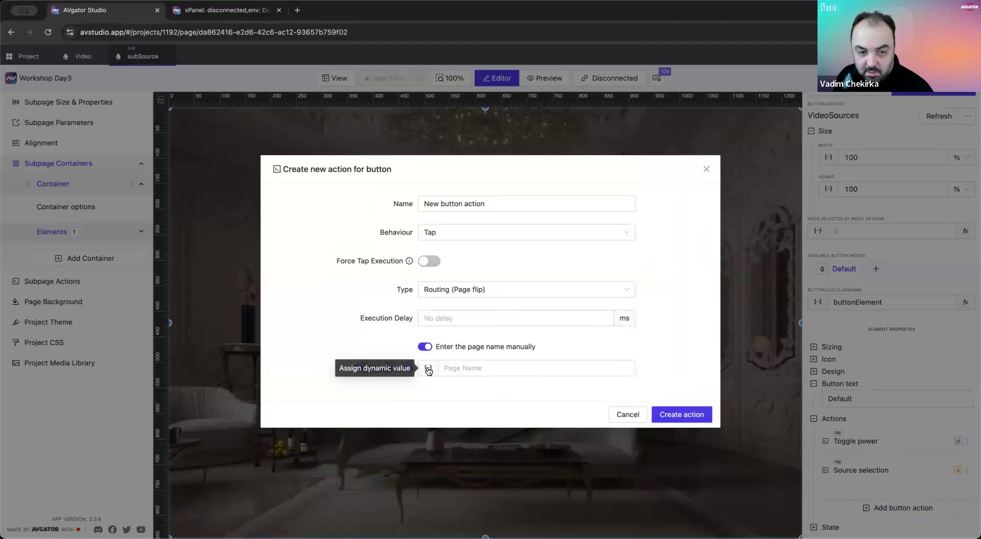
Step: Assign the action's target page name to a new String subpage parameter named ControlPage
{"action": "left_click", "coordinate": [428, 368]}
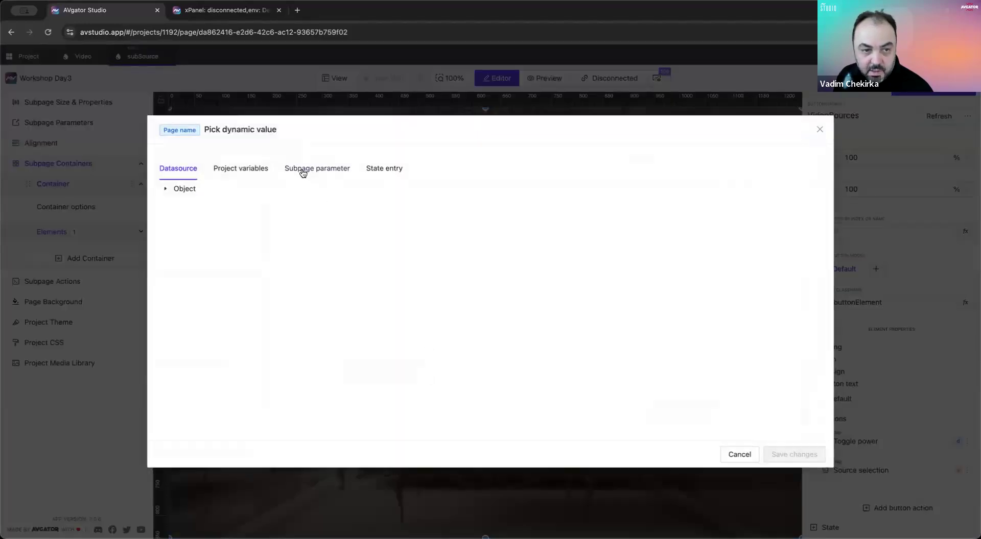
{"action": "left_click", "coordinate": [304, 174]}
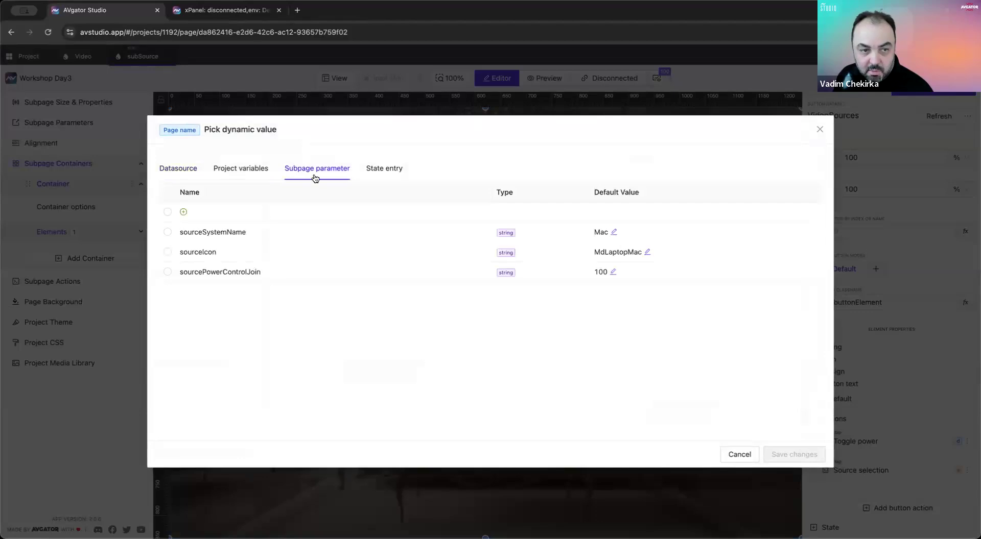
{"action": "left_click", "coordinate": [167, 211]}
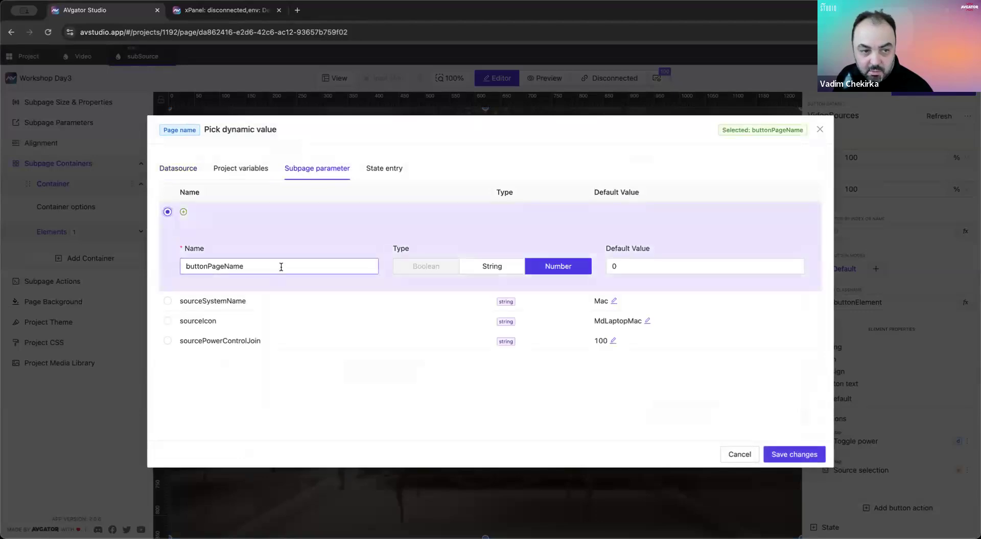
{"action": "left_click_drag", "start_coordinate": [280, 266], "coordinate": [141, 266]}
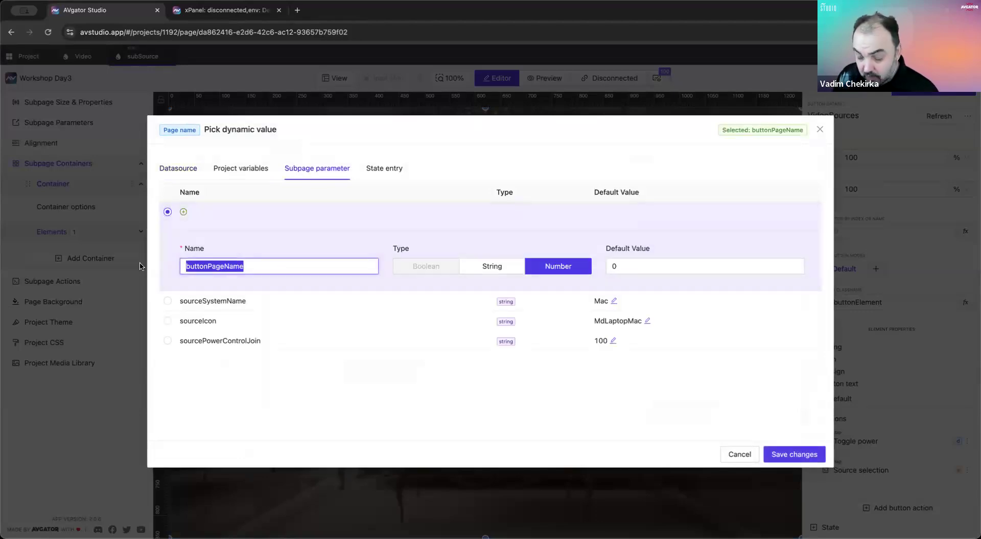
{"action": "type", "text": "ControlPage"}
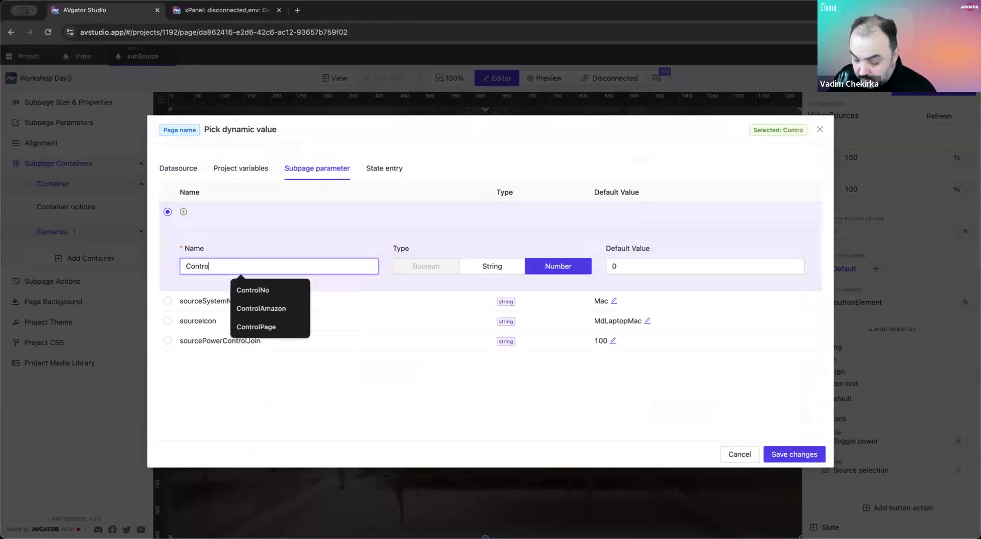
{"action": "left_click", "coordinate": [500, 271]}
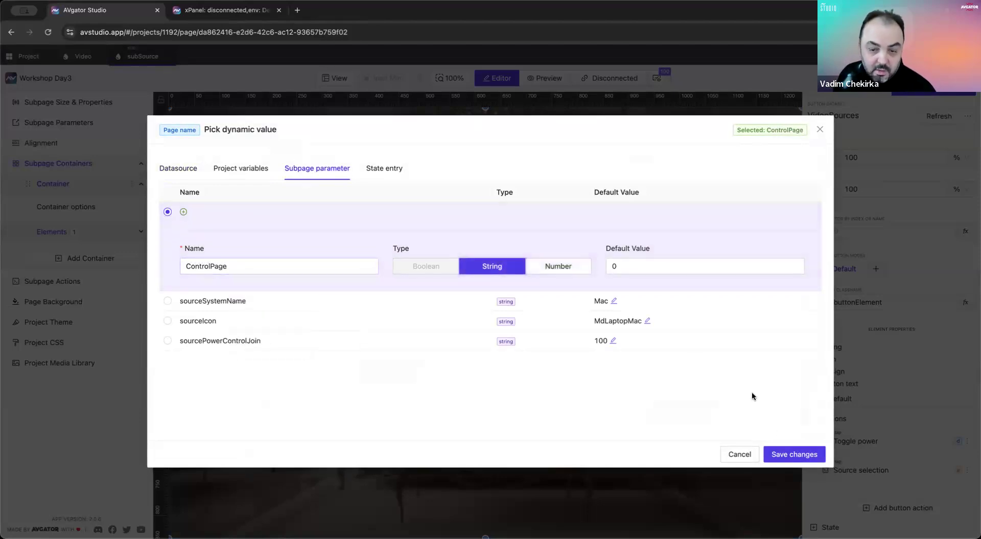
{"action": "left_click", "coordinate": [780, 456]}
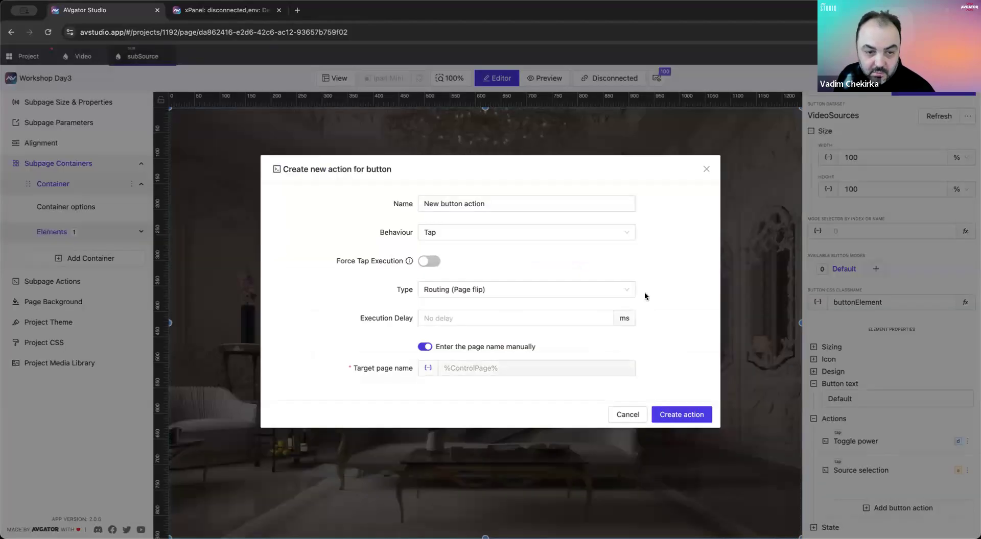
Step: Create the routing action, rename it Flip Page and save the project
{"action": "left_click", "coordinate": [700, 415]}
{"action": "left_click", "coordinate": [968, 504]}
{"action": "left_click", "coordinate": [935, 464]}
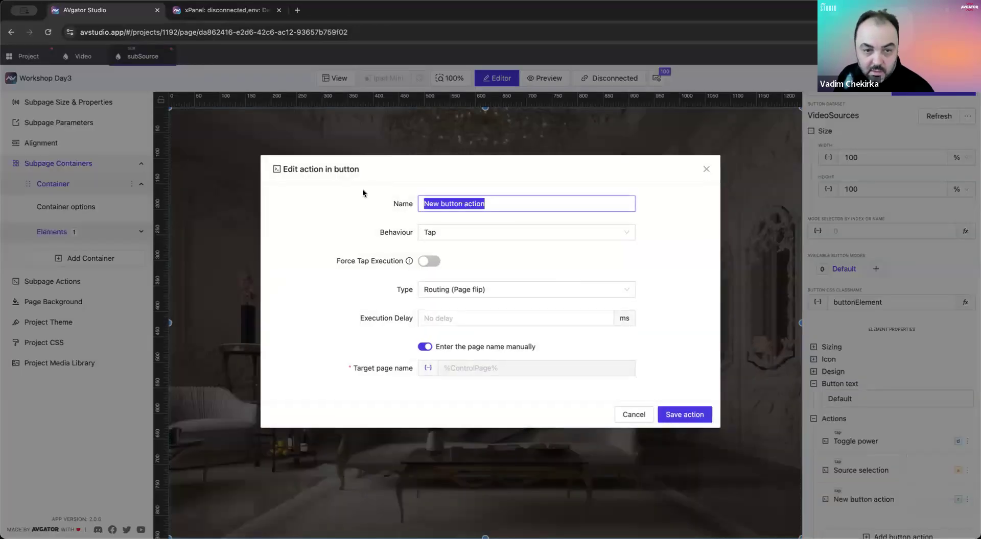
{"action": "type", "text": "Flip"}
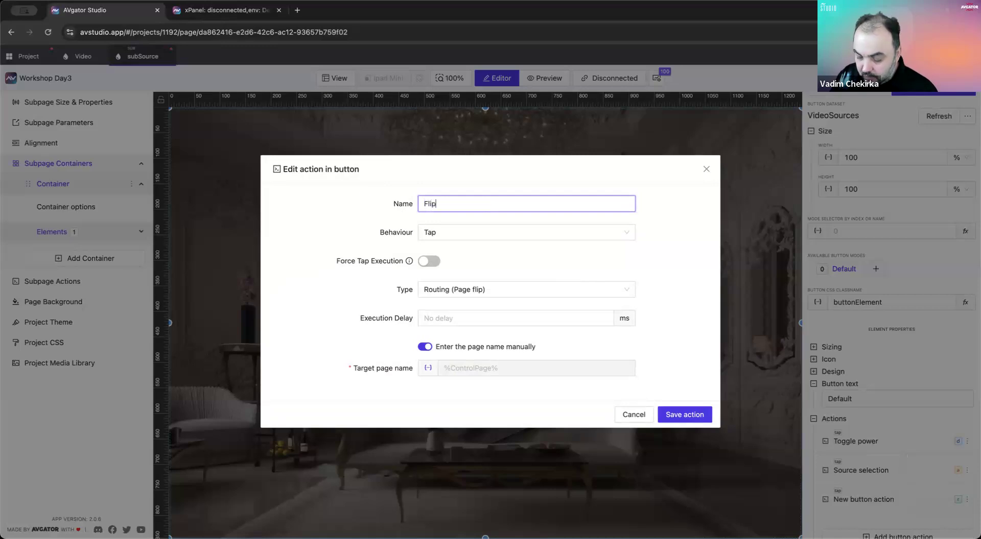
{"action": "type", "text": " Page"}
{"action": "left_click", "coordinate": [690, 418]}
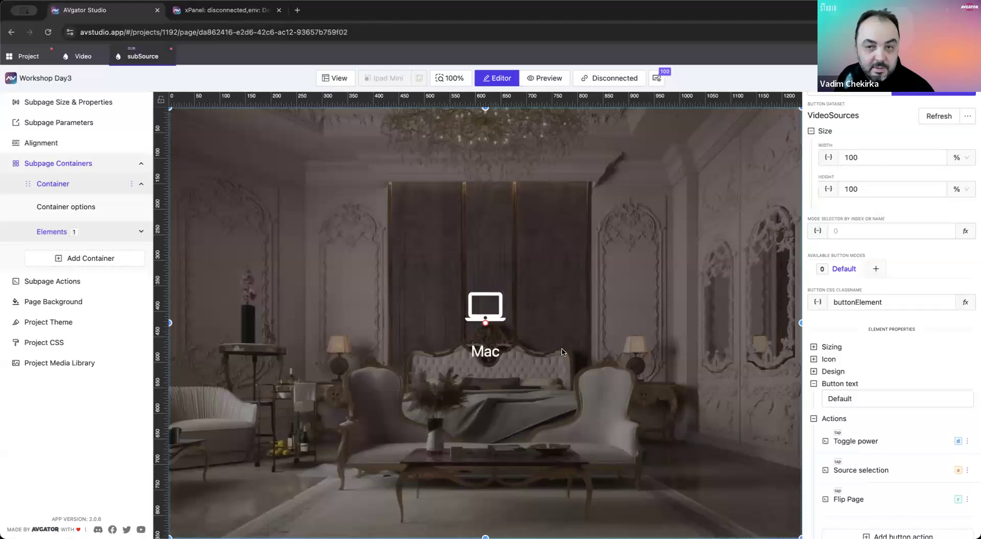
{"action": "key", "text": "super+s"}
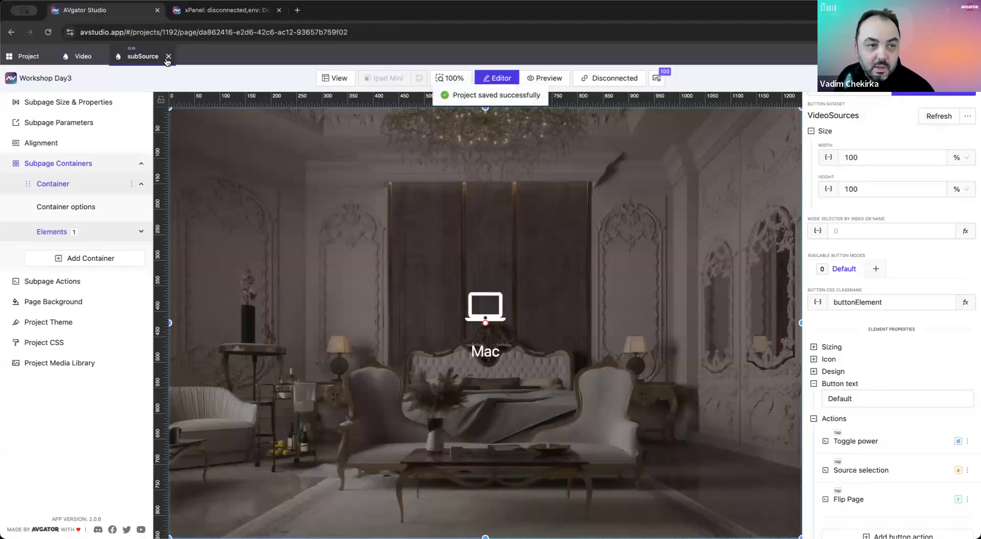
Step: Close the subSource subpage and check the ControlPage parameter of the Video page's subpage list
{"action": "left_click", "coordinate": [169, 58]}
{"action": "left_click", "coordinate": [84, 60]}
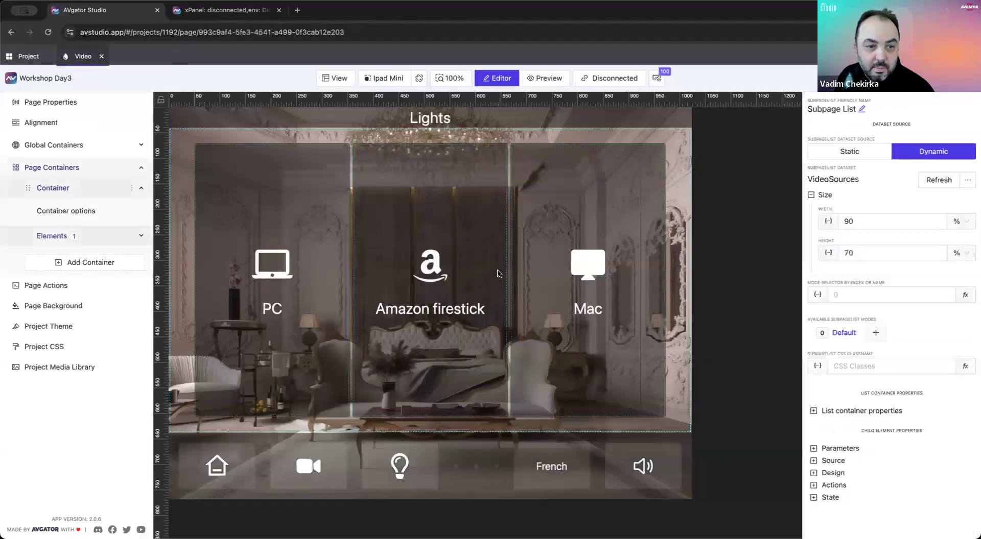
{"action": "left_click", "coordinate": [855, 449]}
{"action": "scroll", "coordinate": [855, 451], "scroll_direction": "down", "scroll_amount": 5}
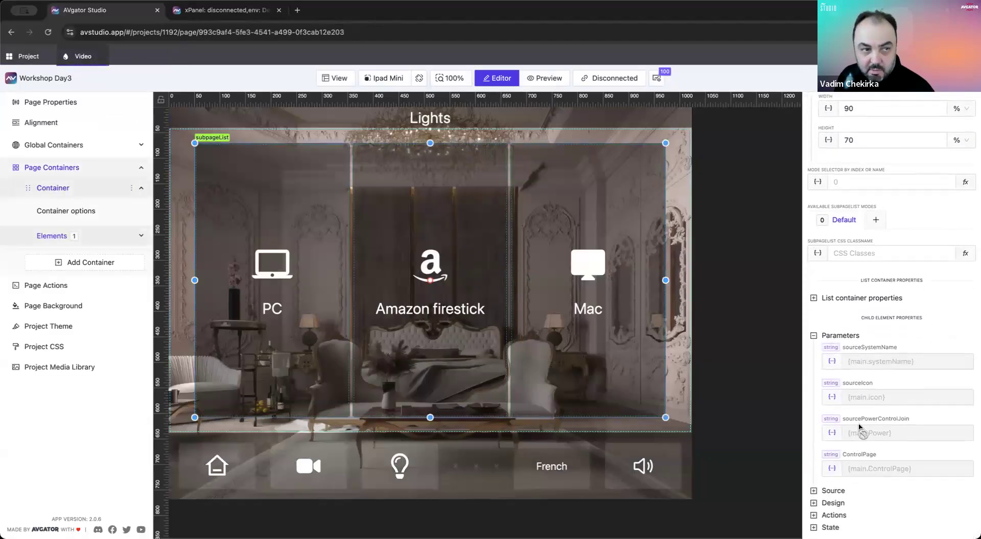
{"action": "left_click", "coordinate": [835, 467]}
{"action": "left_click", "coordinate": [834, 466]}
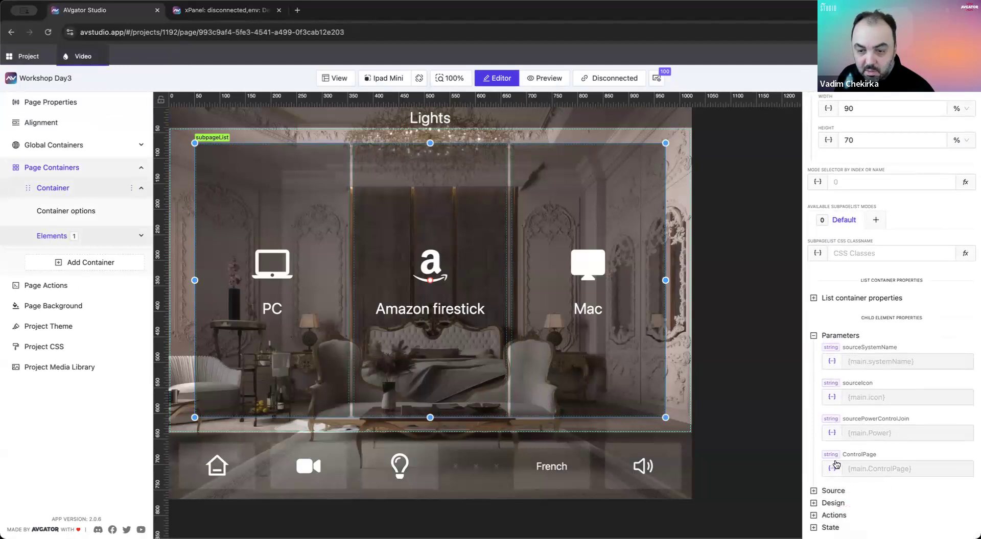
Step: Clear the subpage list's ControlPage parameter, bind it again to the datasource's ControlPage field and save the project
{"action": "left_click", "coordinate": [832, 468]}
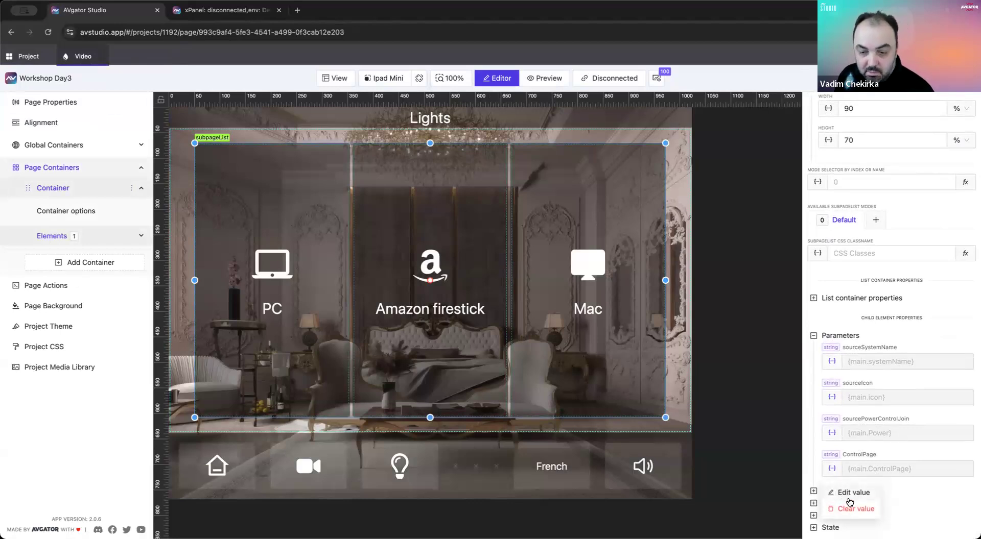
{"action": "left_click", "coordinate": [854, 509]}
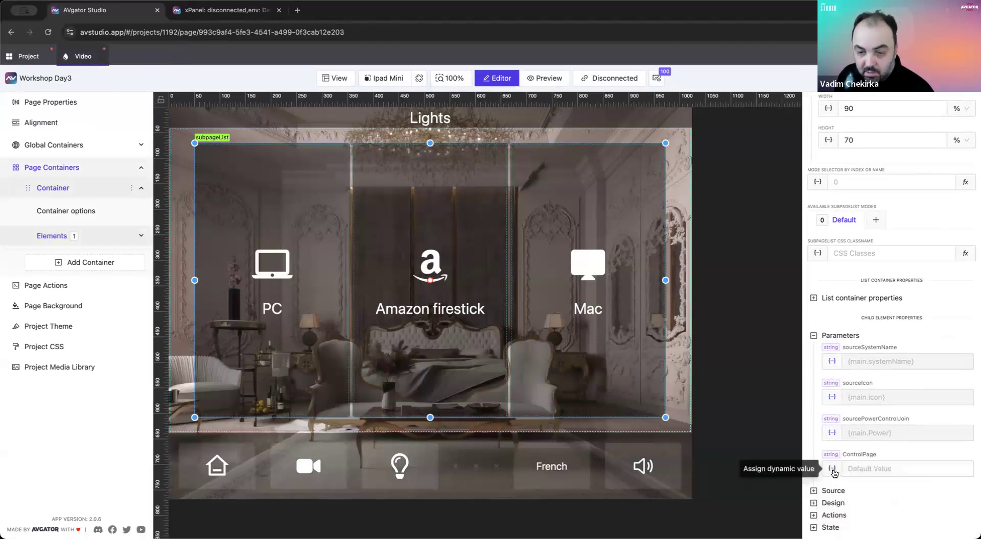
{"action": "left_click", "coordinate": [831, 471]}
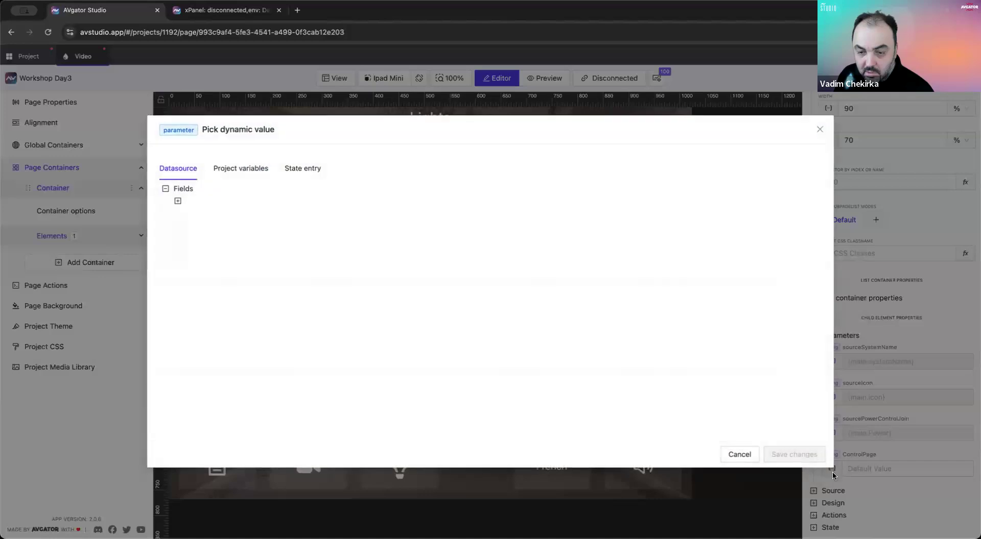
{"action": "left_click", "coordinate": [178, 201]}
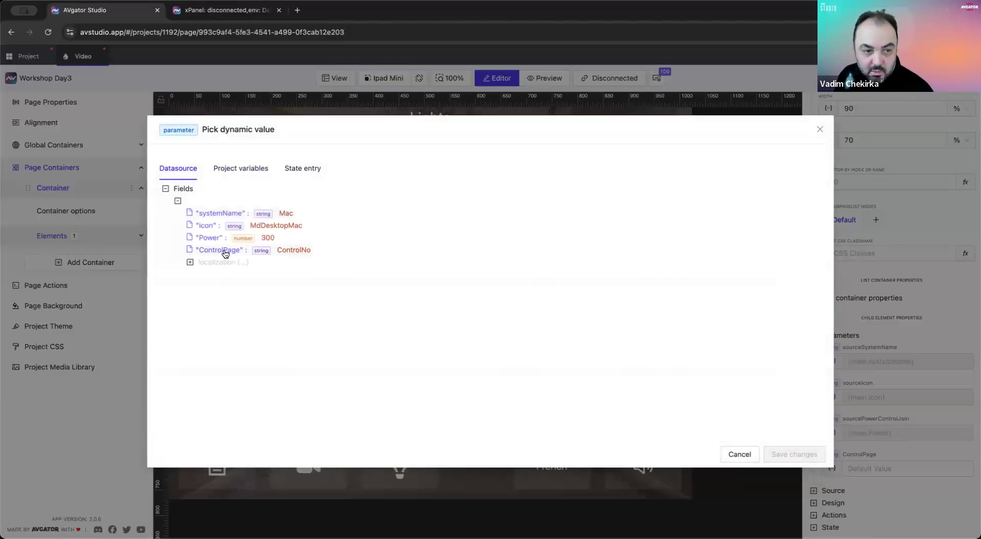
{"action": "left_click", "coordinate": [285, 255]}
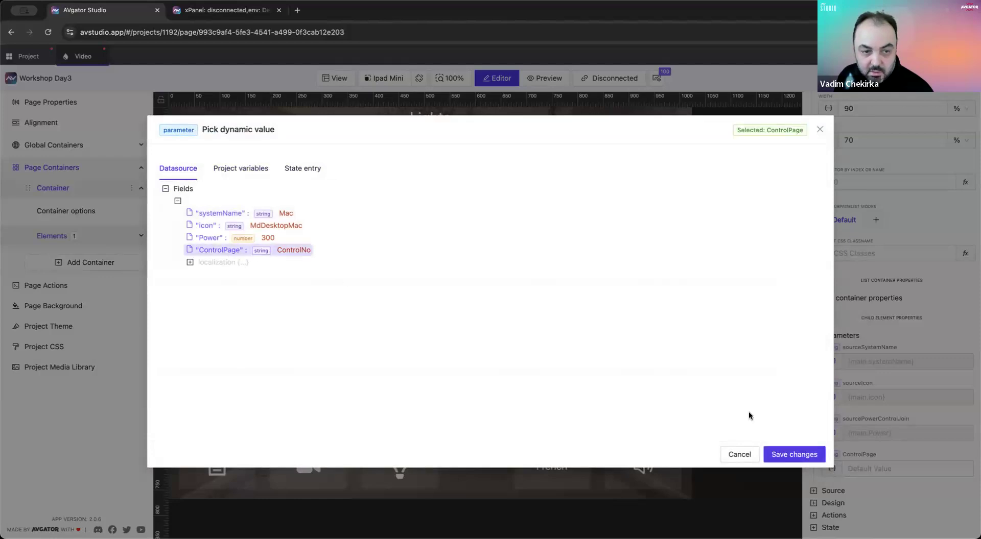
{"action": "left_click", "coordinate": [810, 454]}
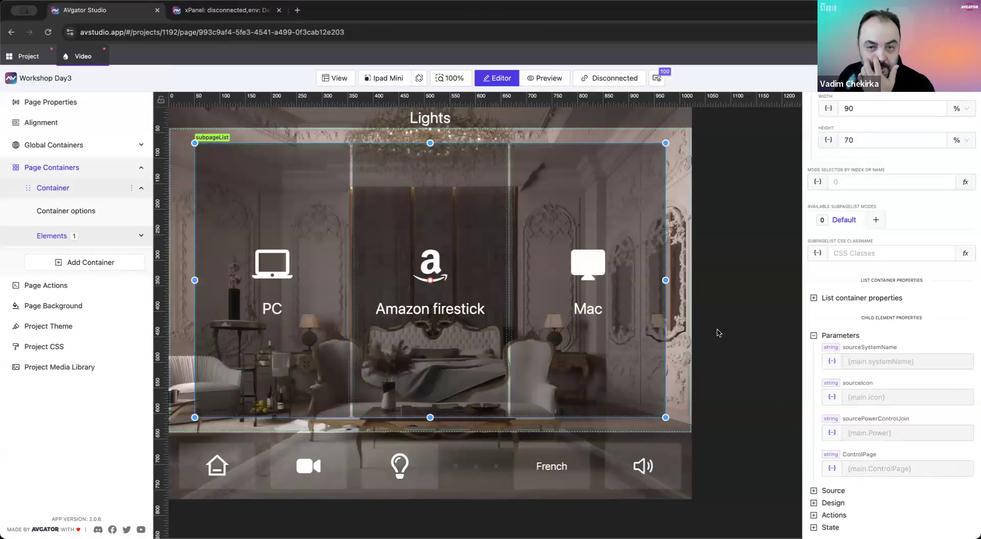
{"action": "left_click", "coordinate": [949, 84]}
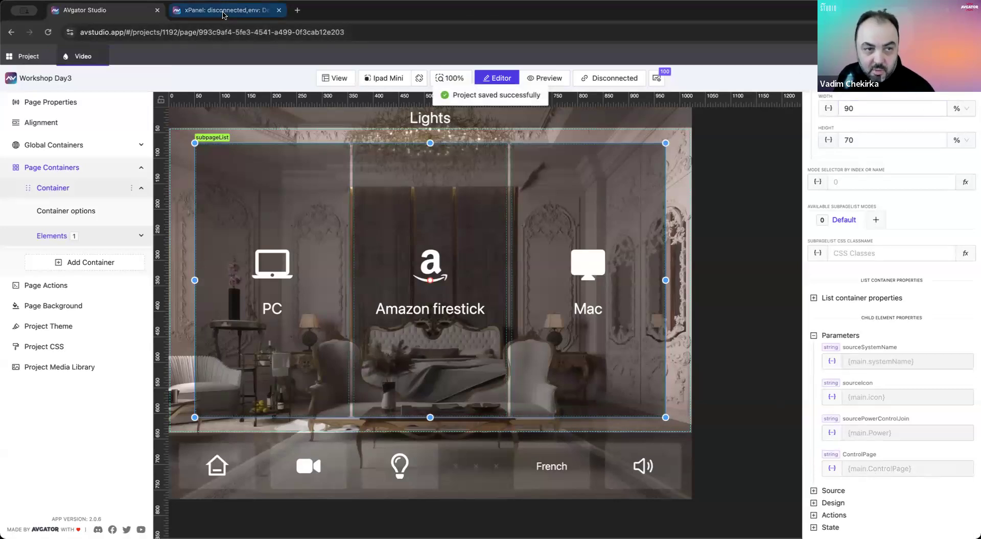
Step: Reload the live panel and test the page flips of the PC, Amazon firestick and Mac sources, returning to the Video page each time
{"action": "left_click", "coordinate": [224, 11]}
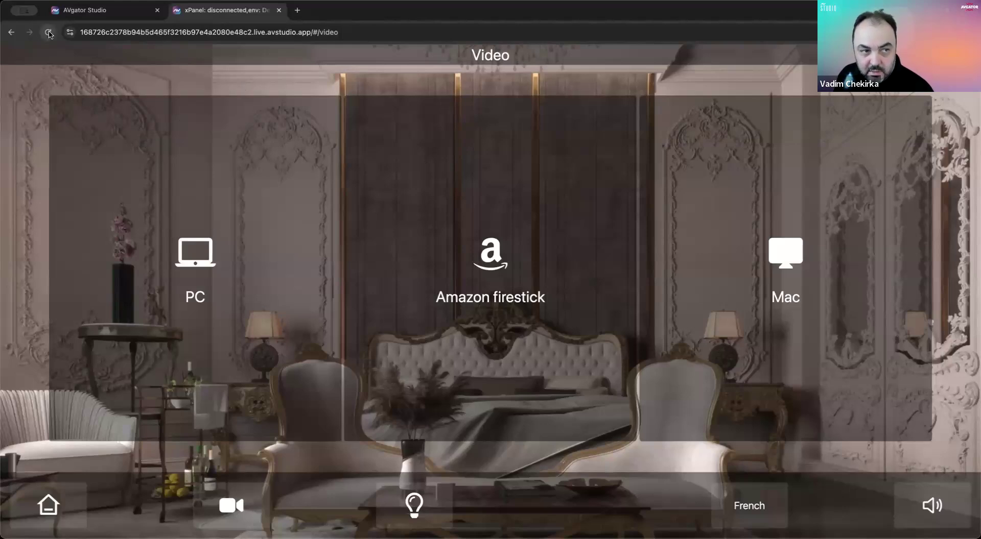
{"action": "left_click", "coordinate": [49, 34]}
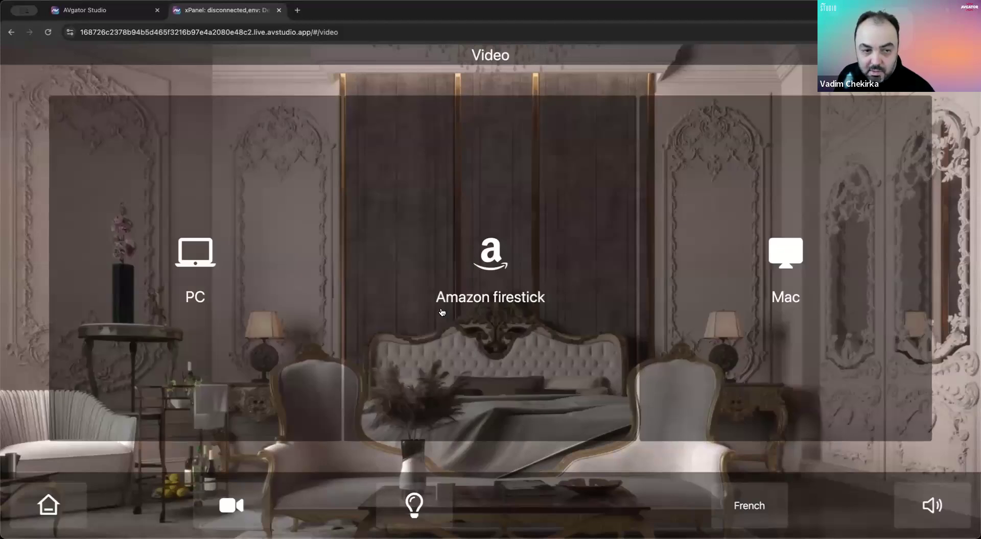
{"action": "left_click", "coordinate": [222, 261]}
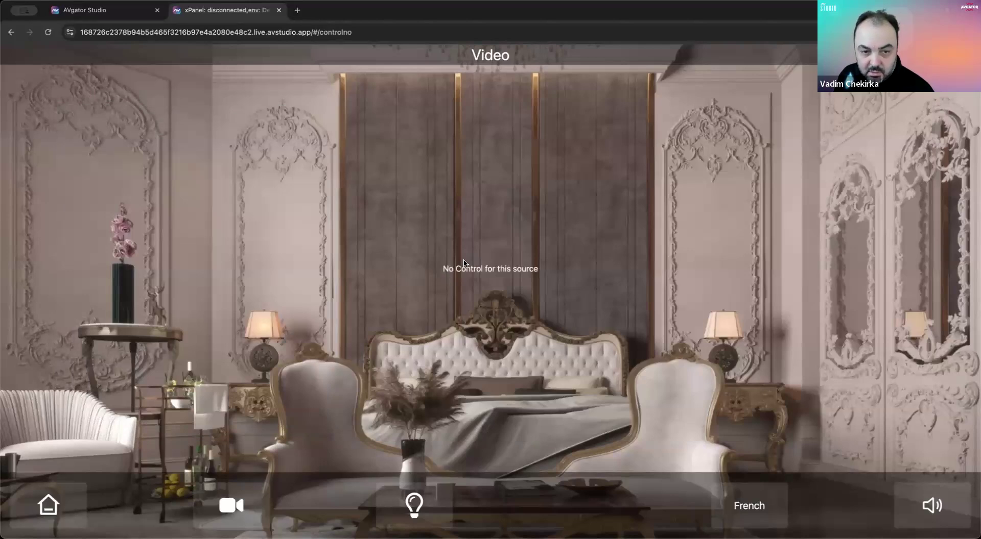
{"action": "left_click", "coordinate": [225, 516]}
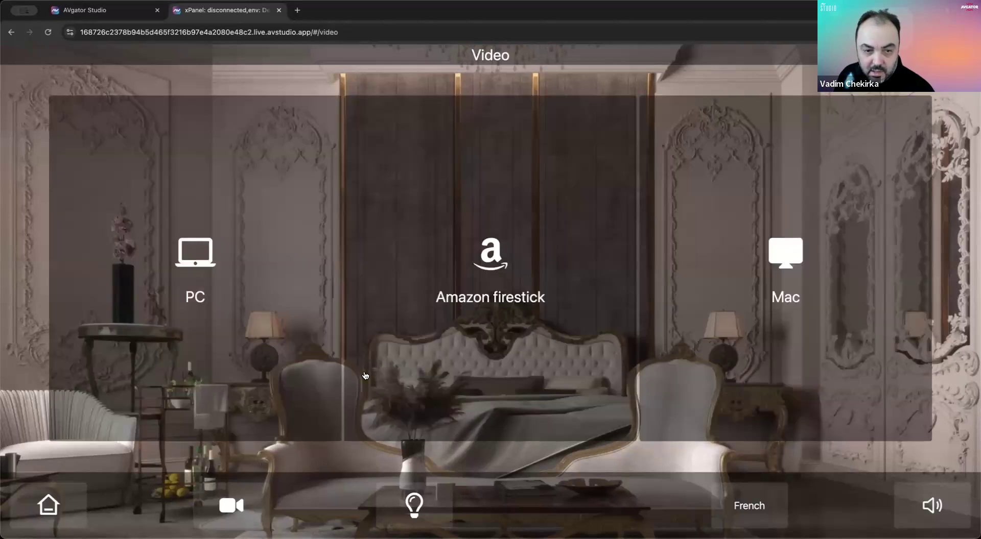
{"action": "left_click", "coordinate": [515, 266]}
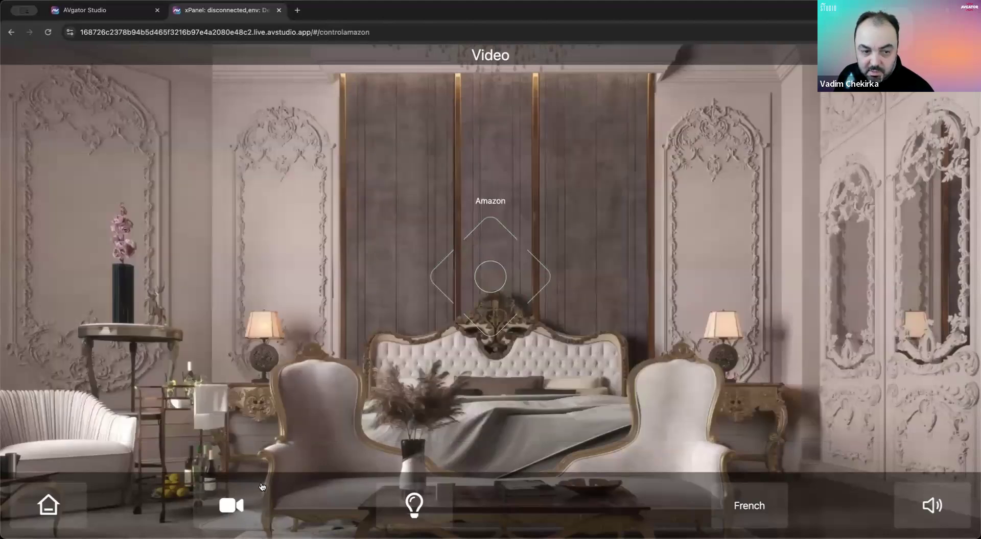
{"action": "left_click", "coordinate": [233, 518]}
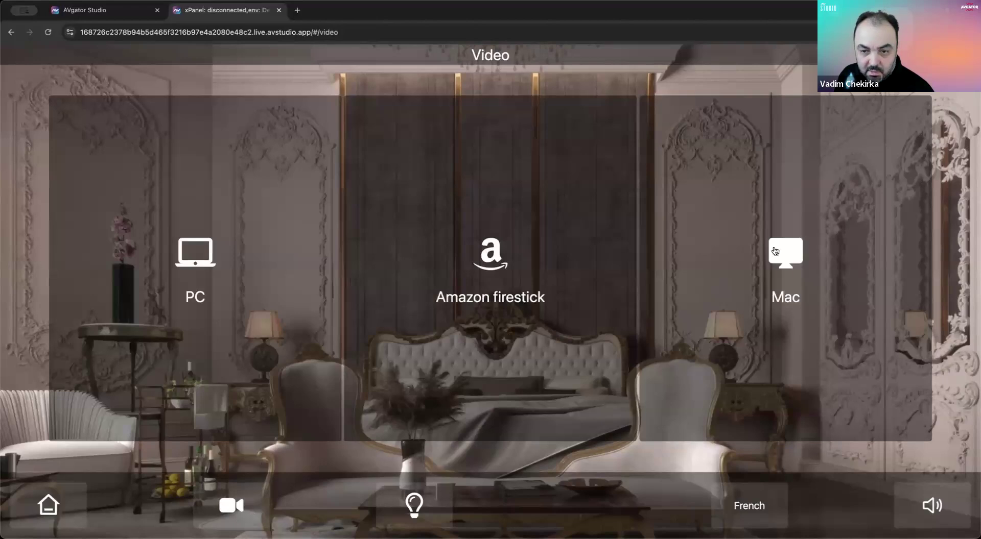
{"action": "left_click", "coordinate": [804, 283]}
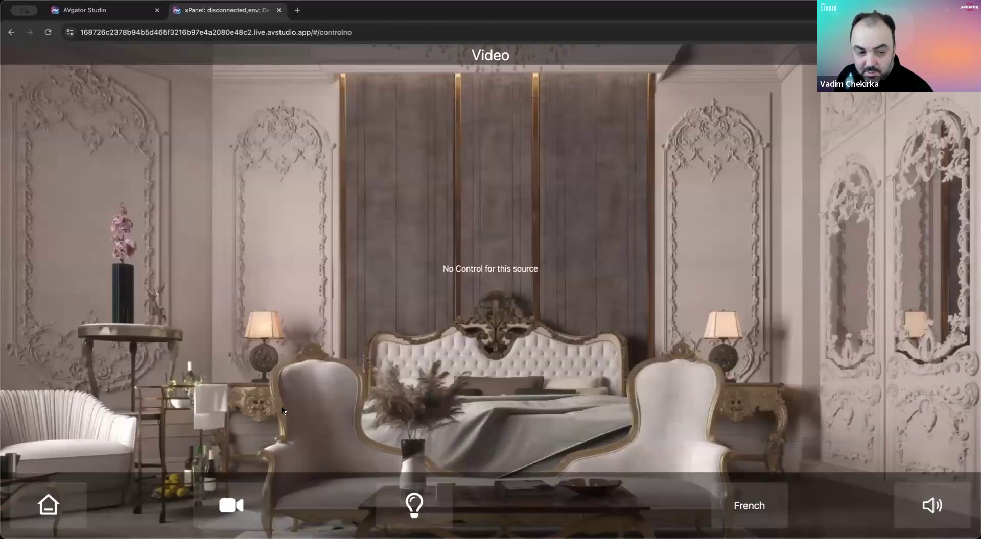
{"action": "left_click", "coordinate": [229, 505]}
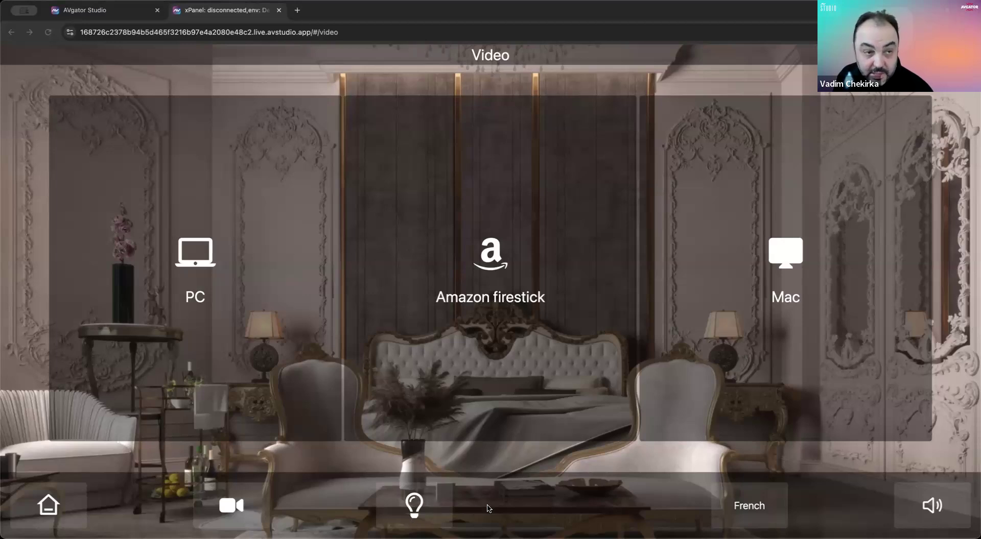
Step: Return to AVgator Studio, close the Video page, create a responsive page named LightAdvanced and open it in the editor
{"action": "left_click", "coordinate": [111, 11]}
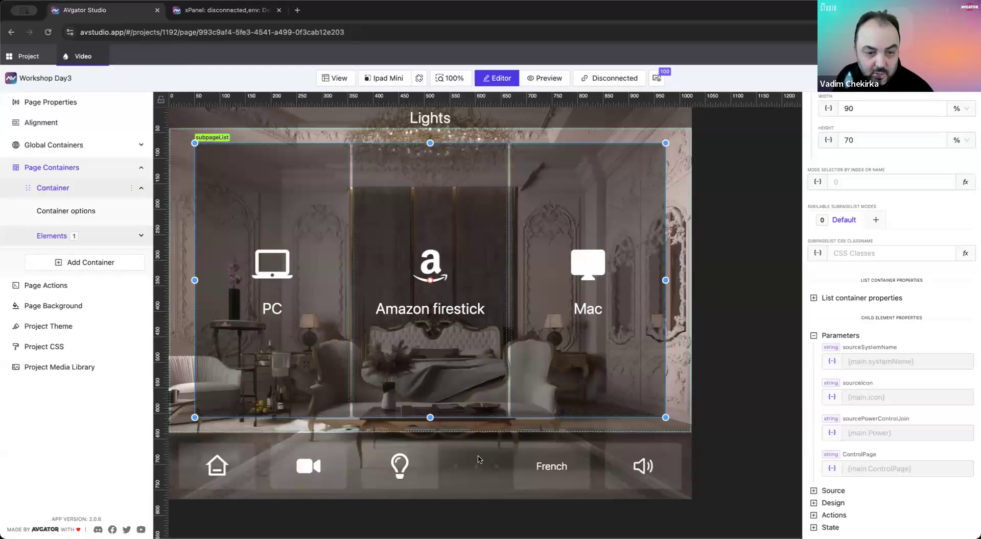
{"action": "left_click", "coordinate": [101, 57]}
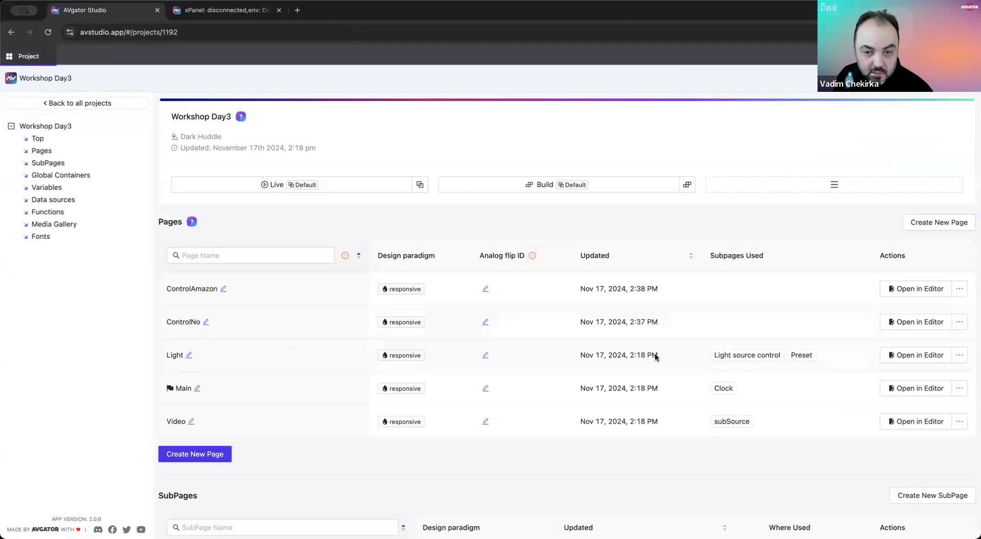
{"action": "left_click", "coordinate": [206, 454]}
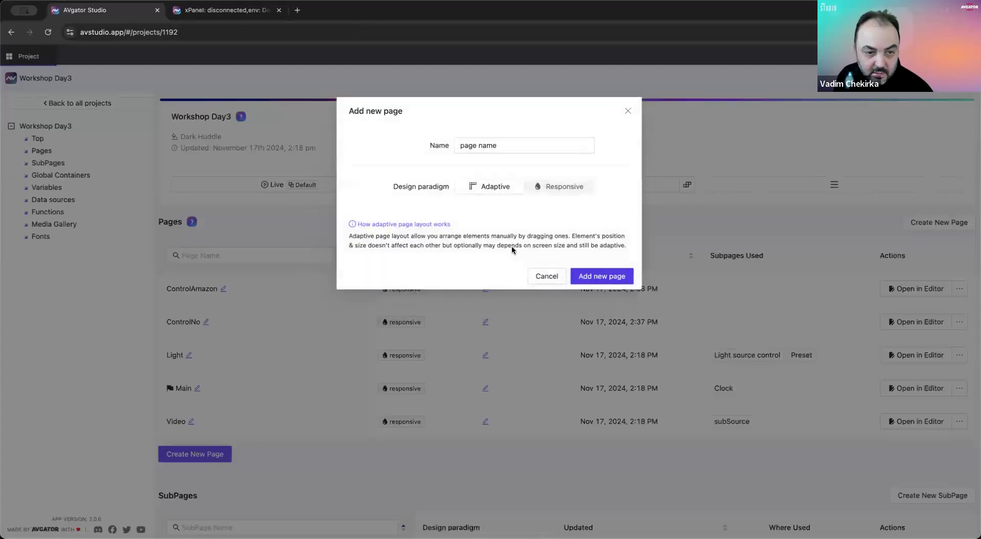
{"action": "left_click", "coordinate": [564, 191]}
{"action": "left_click", "coordinate": [525, 145]}
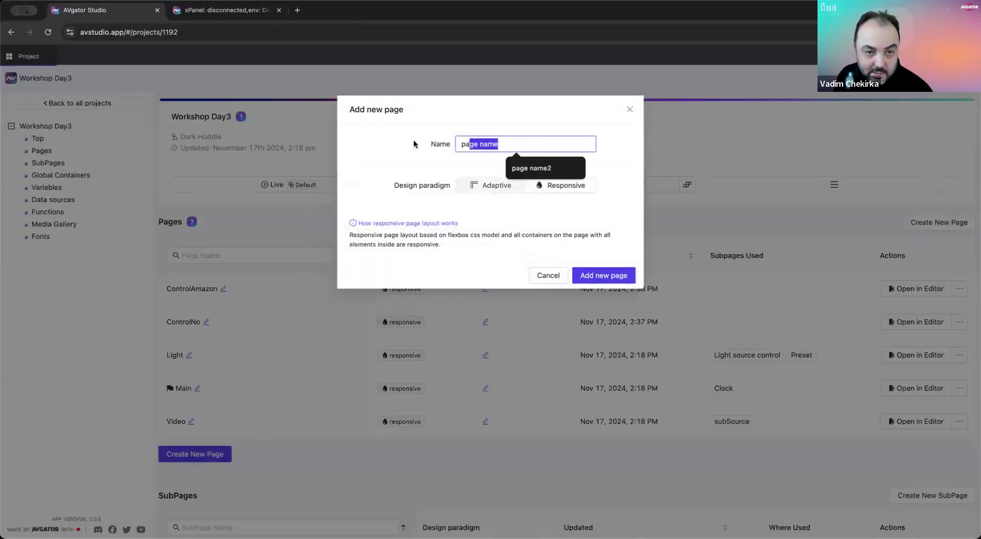
{"action": "type", "text": "L"}
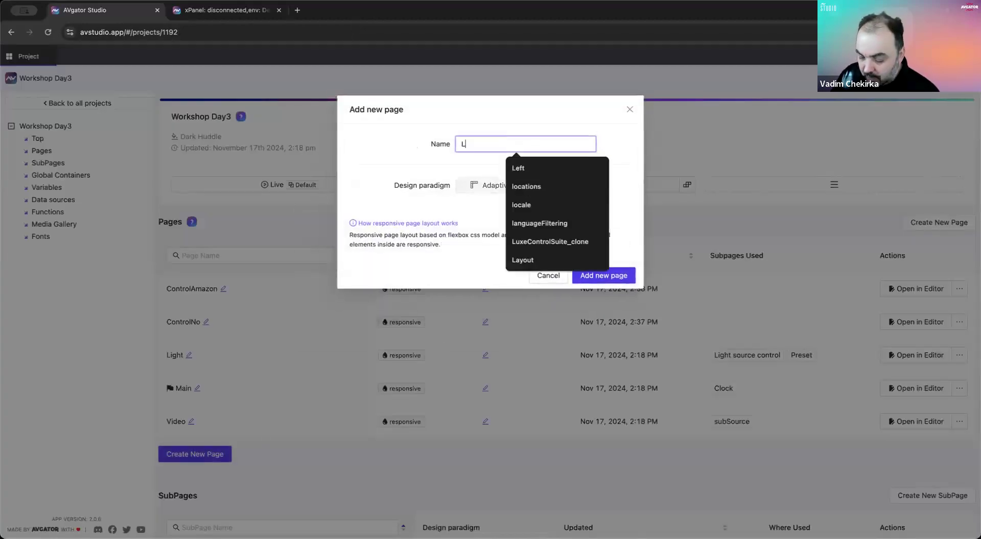
{"action": "type", "text": "ightAda"}
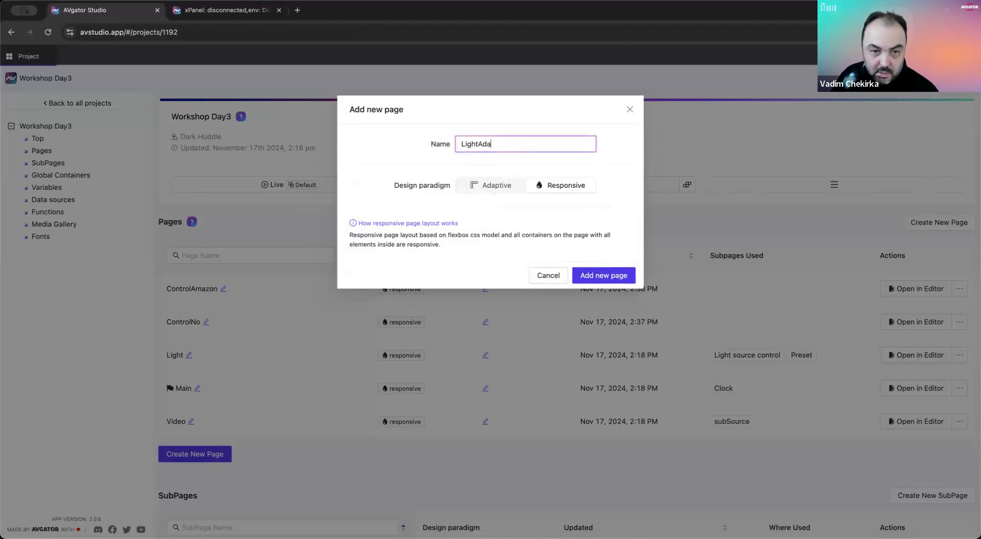
{"action": "key", "text": "BackSpace"}
{"action": "key", "text": "Down"}
{"action": "key", "text": "Return"}
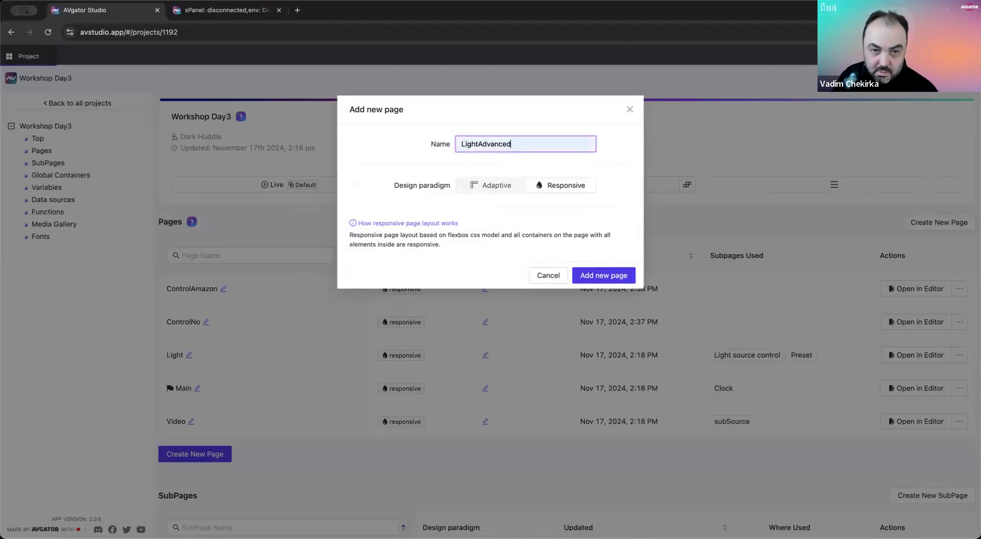
{"action": "left_click", "coordinate": [607, 280]}
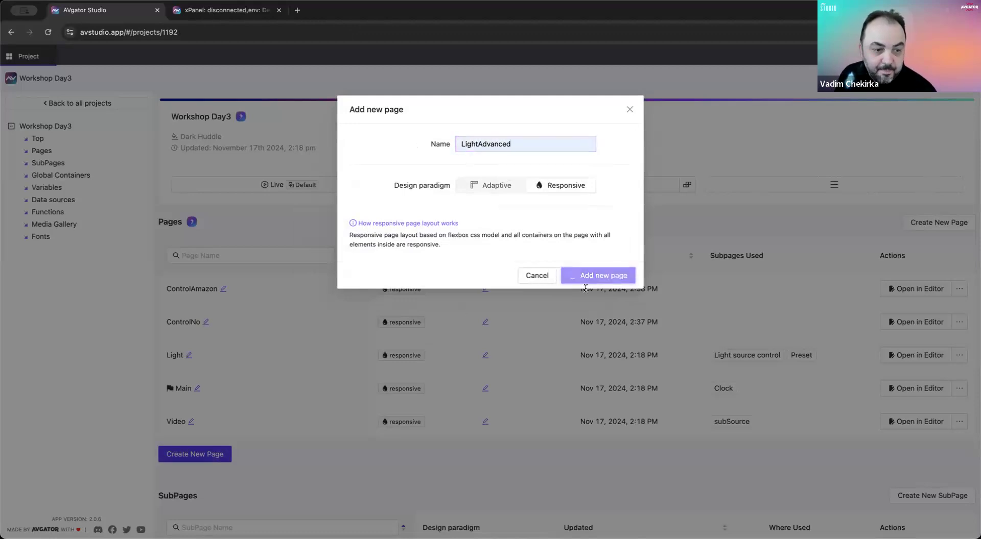
{"action": "left_click", "coordinate": [900, 388]}
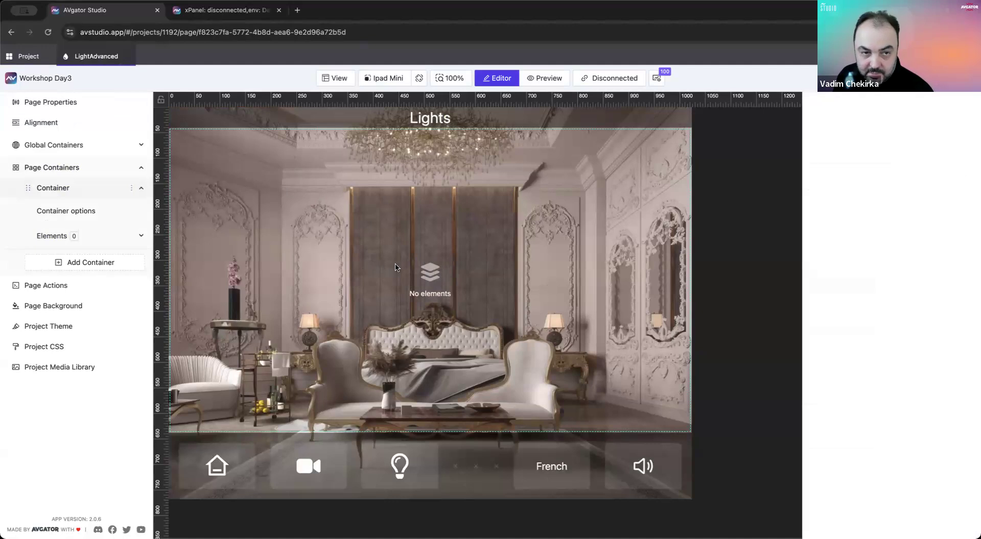
Step: Create an adaptive subpage named LightAdvancedSubpage in the project
{"action": "left_click", "coordinate": [30, 56]}
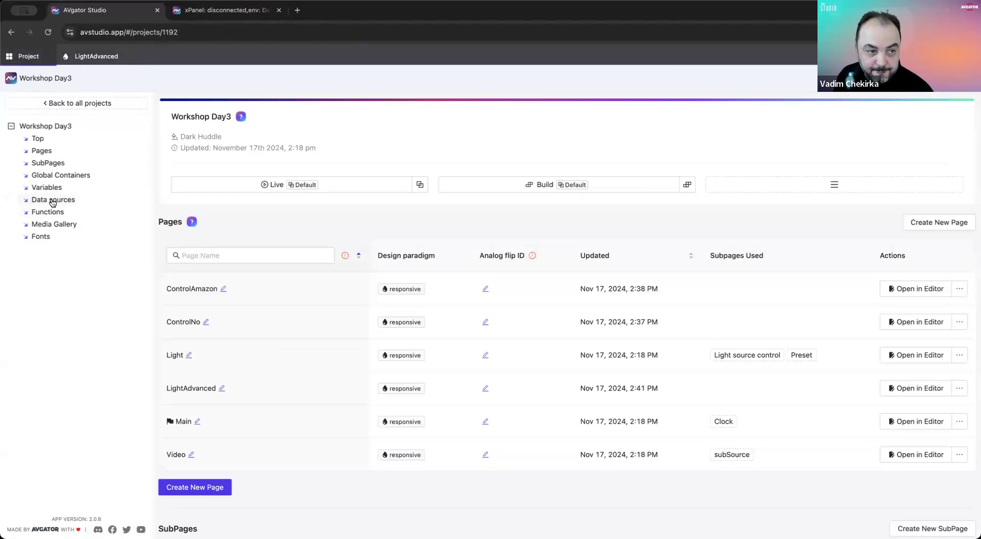
{"action": "left_click", "coordinate": [49, 163]}
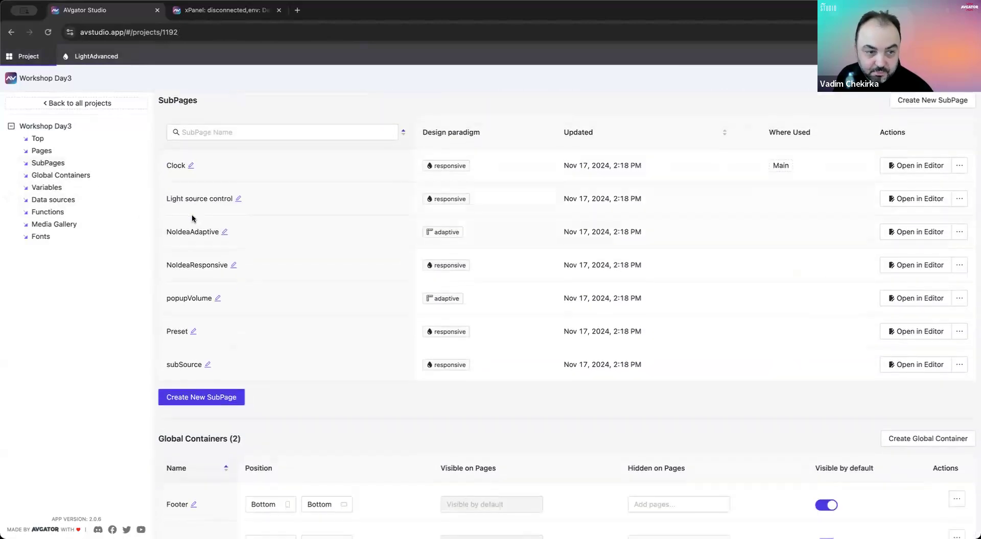
{"action": "left_click", "coordinate": [204, 405]}
{"action": "left_click_drag", "start_coordinate": [506, 145], "coordinate": [417, 138]}
{"action": "type", "text": "L"}
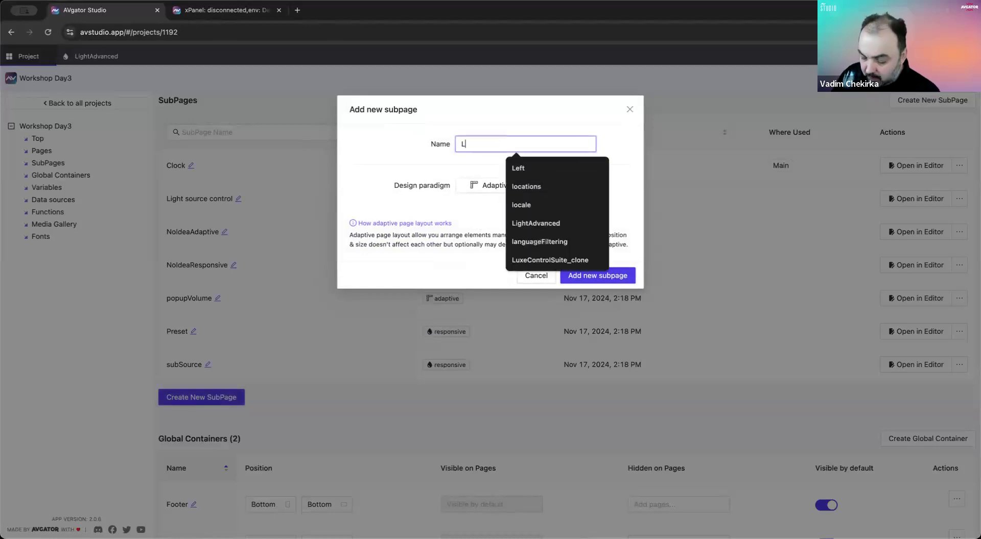
{"action": "type", "text": "ightA"}
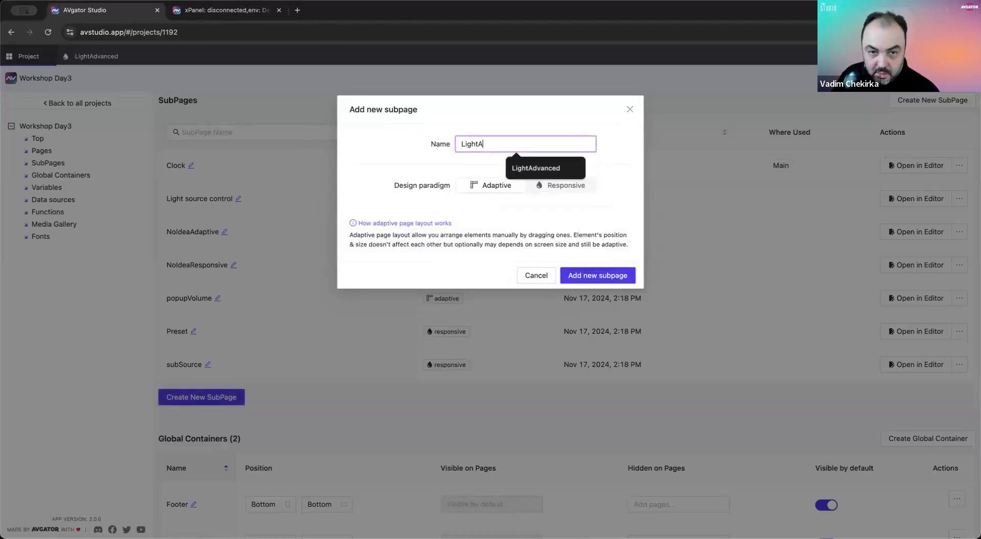
{"action": "key", "text": "Down"}
{"action": "key", "text": "Return"}
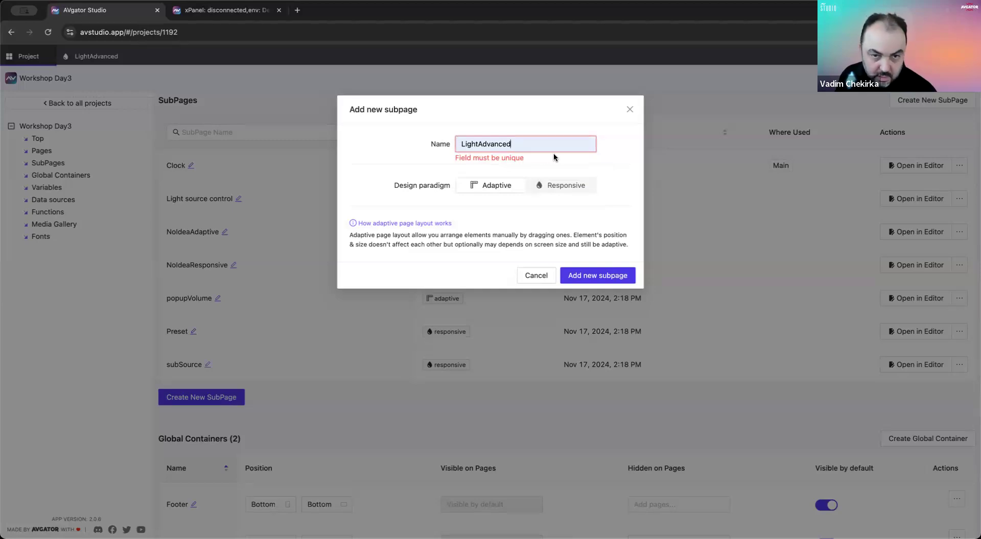
{"action": "type", "text": "Subpage"}
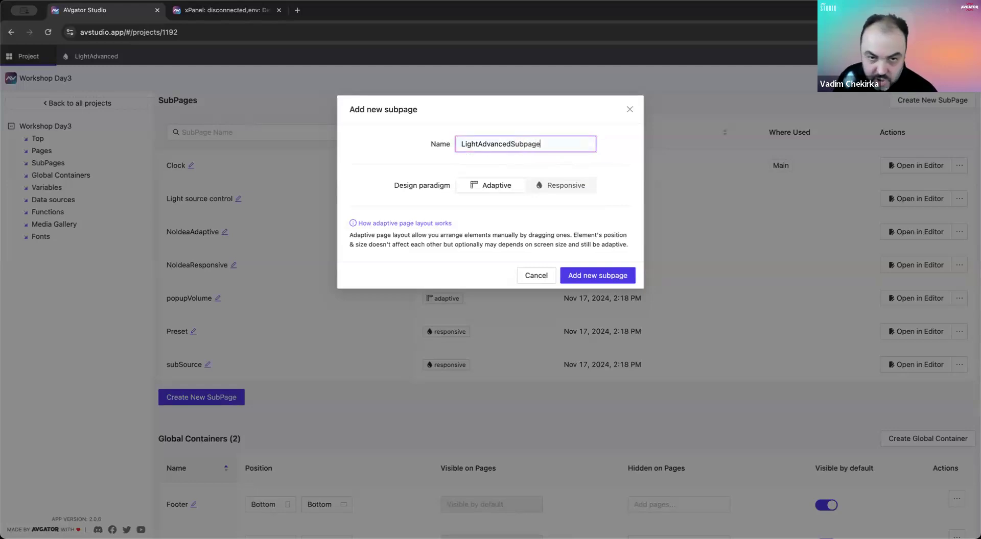
{"action": "left_click", "coordinate": [595, 276]}
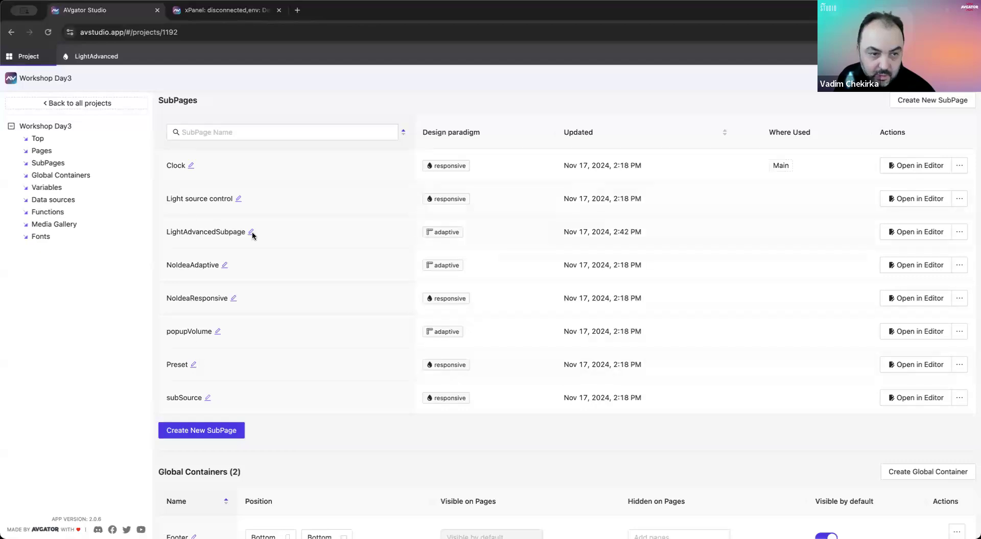
Step: Open LightAdvancedSubpage in the editor and set its size to 600 px wide and 500 px high
{"action": "left_click", "coordinate": [888, 232]}
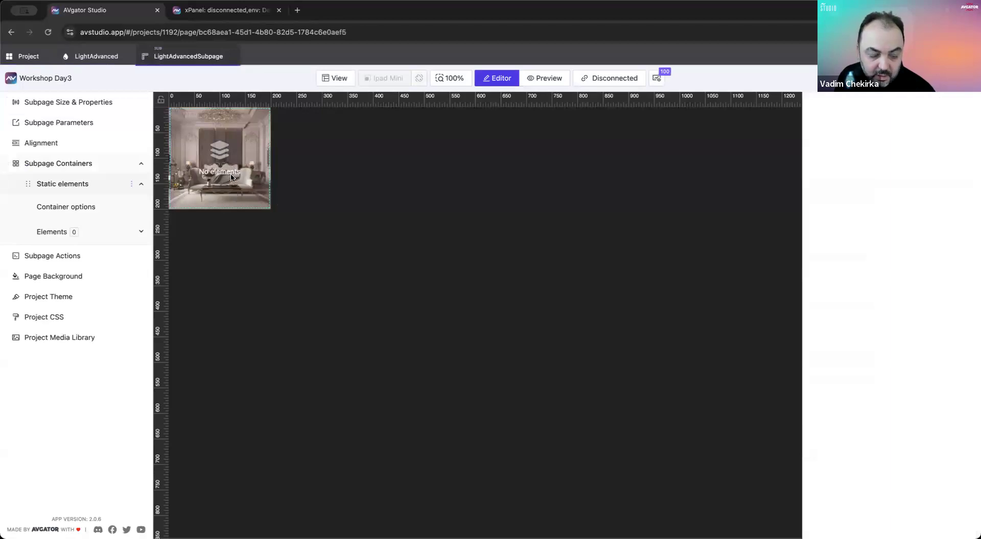
{"action": "left_click", "coordinate": [59, 128]}
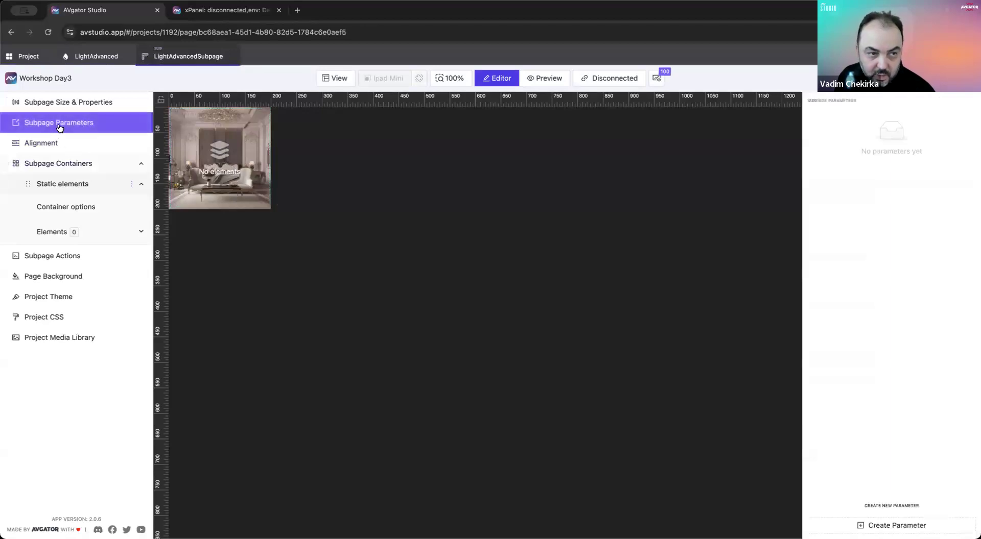
{"action": "left_click", "coordinate": [76, 101]}
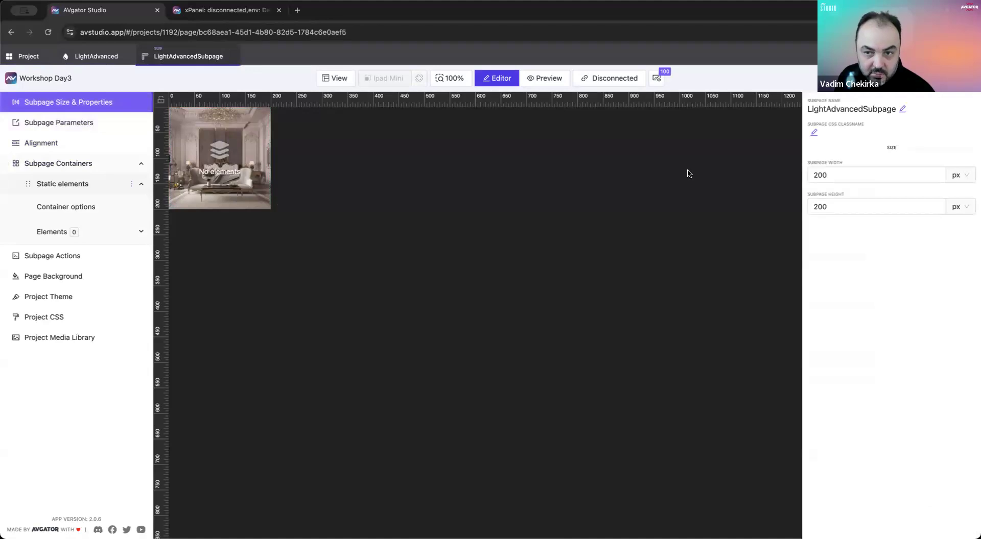
{"action": "double_click", "coordinate": [851, 169]}
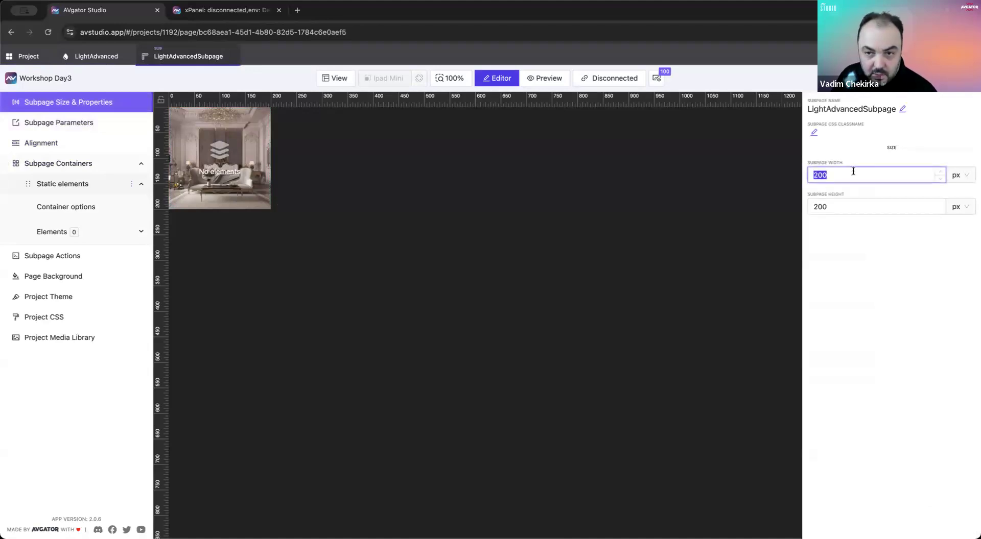
{"action": "type", "text": "600"}
{"action": "key", "text": "Tab"}
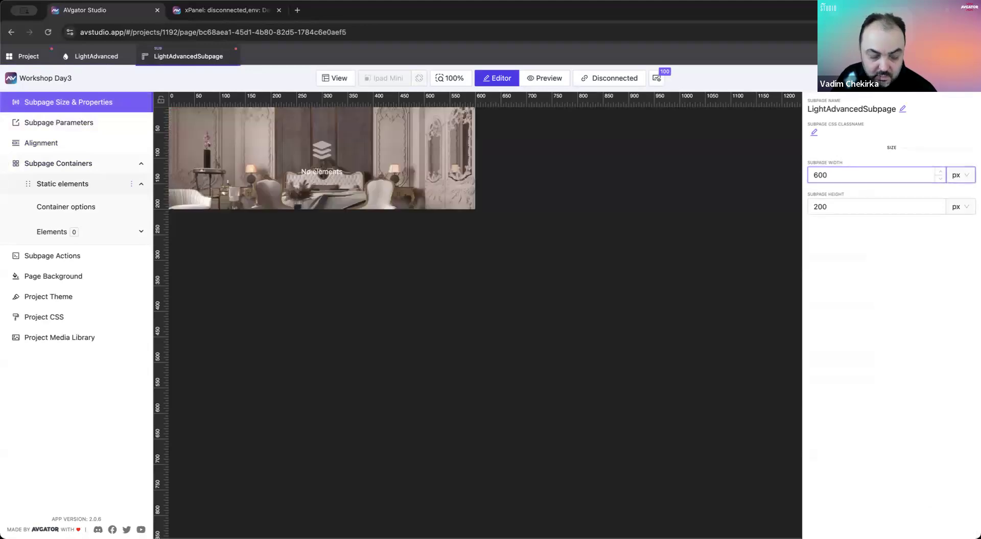
{"action": "key", "text": "Tab"}
{"action": "type", "text": "500"}
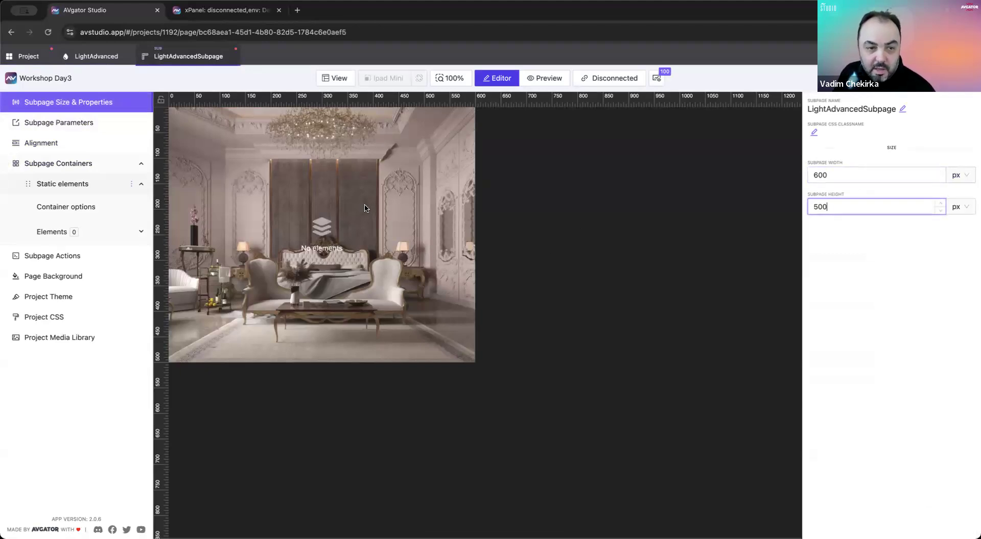
Step: Enable a custom library background image for the subpage's Static elements container and check which images can be picked
{"action": "left_click", "coordinate": [68, 209]}
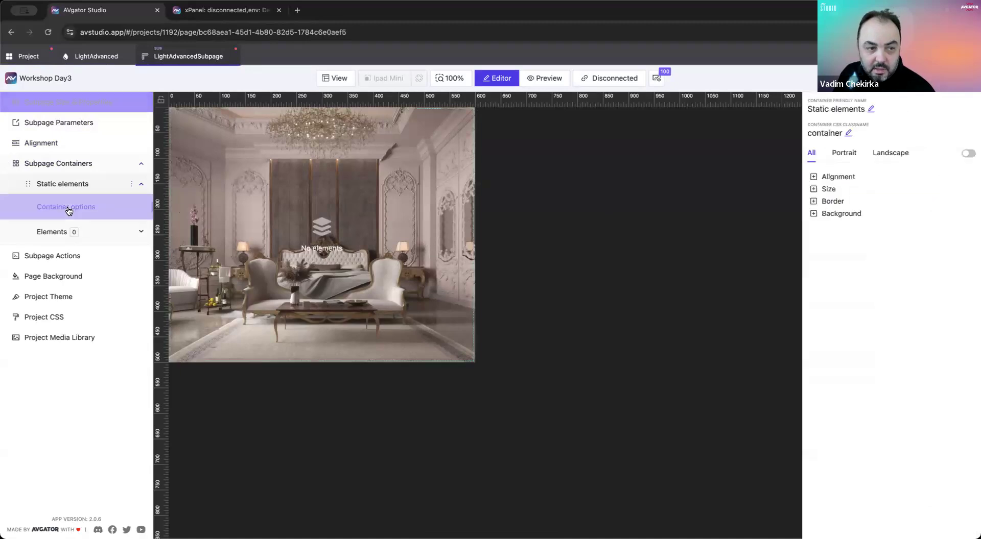
{"action": "left_click", "coordinate": [835, 213]}
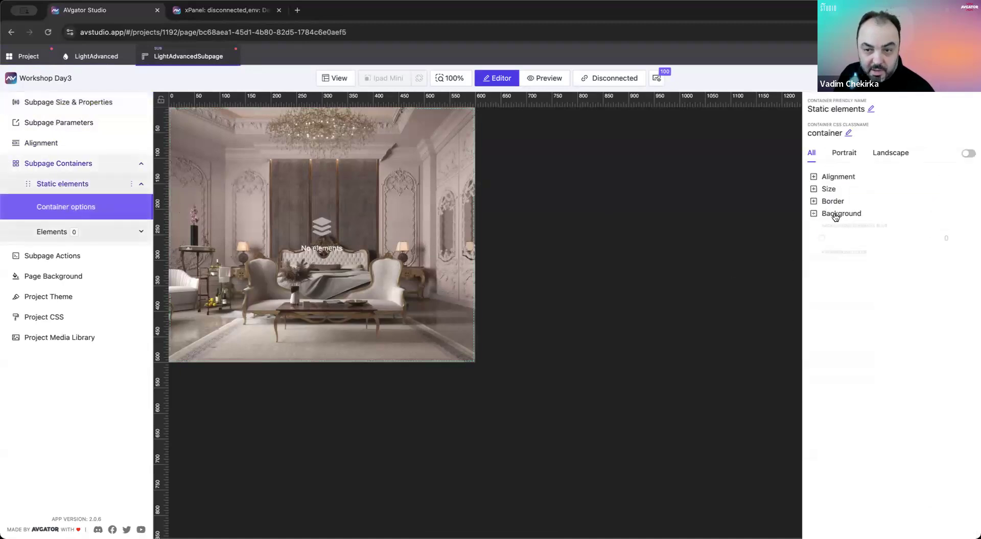
{"action": "left_click", "coordinate": [833, 300]}
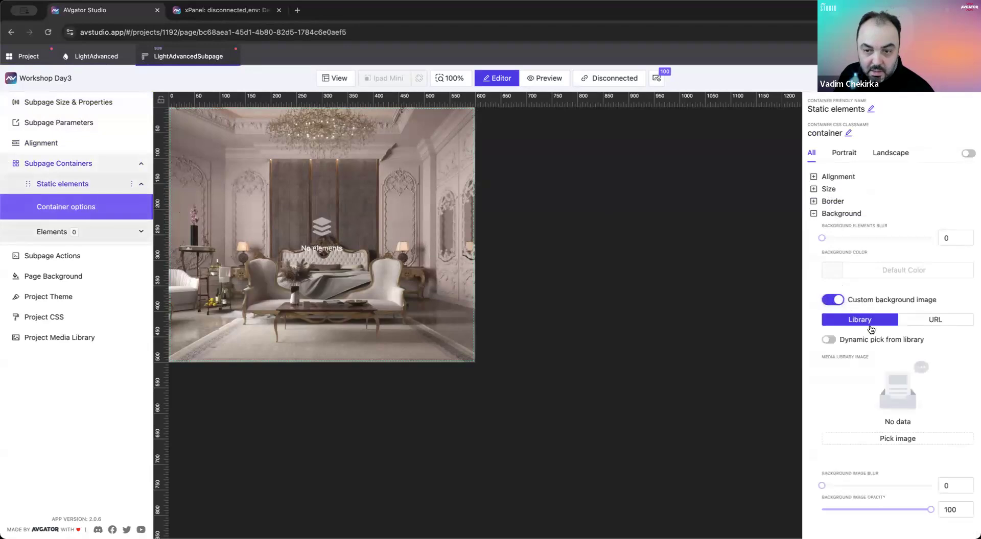
{"action": "left_click", "coordinate": [886, 439]}
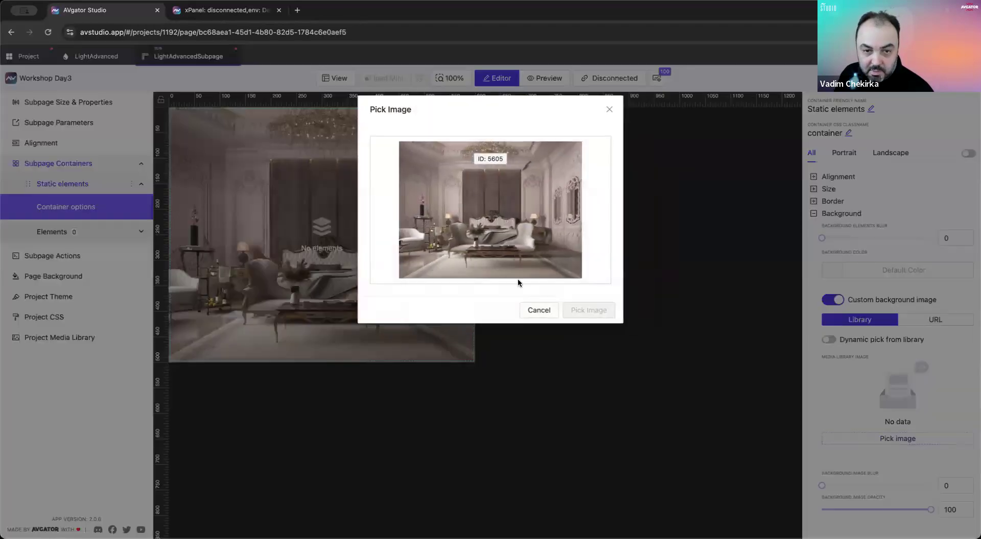
{"action": "left_click", "coordinate": [544, 315]}
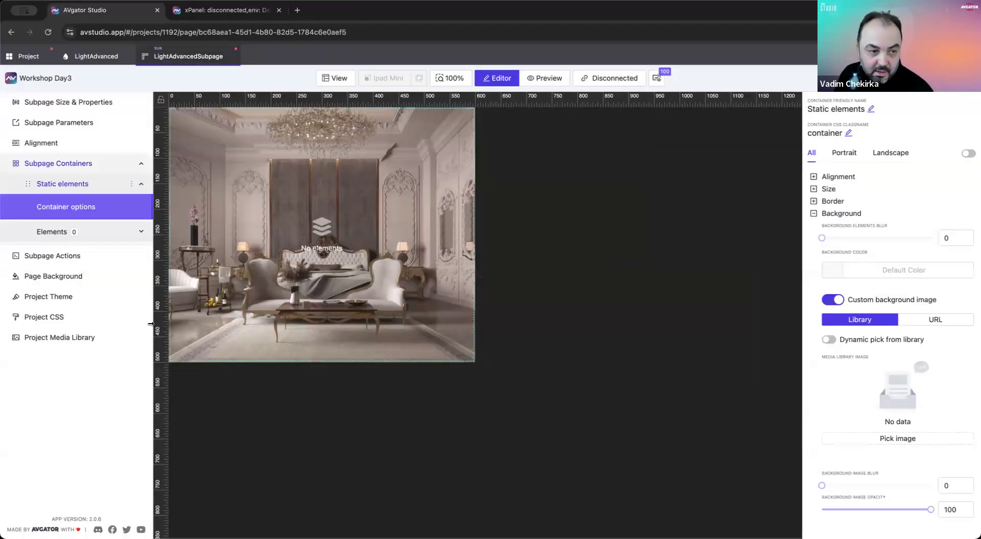
Step: Upload the floor plan image to the project media library and pick it as the Static elements container's background image
{"action": "left_click", "coordinate": [53, 338]}
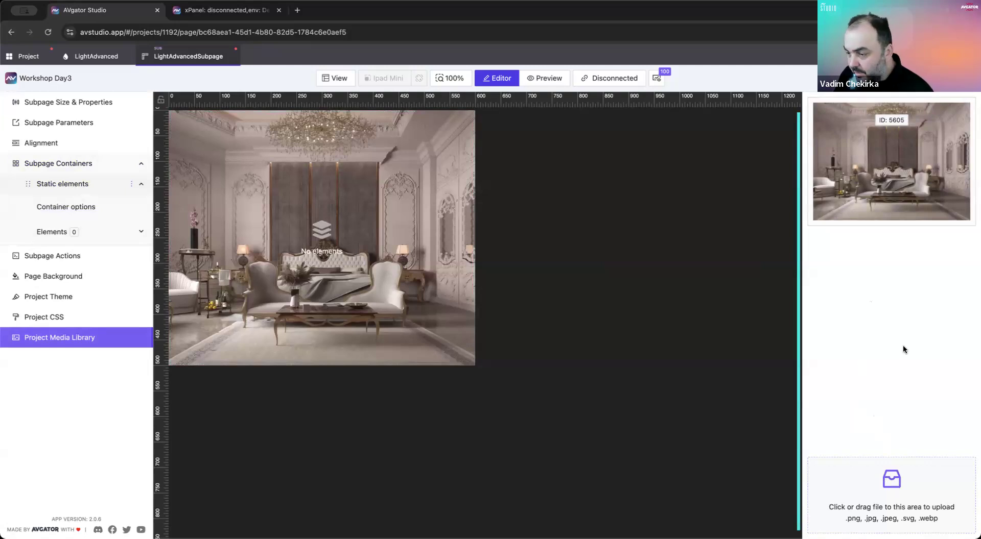
{"action": "left_click_drag", "start_coordinate": [860, 454], "coordinate": [891, 500]}
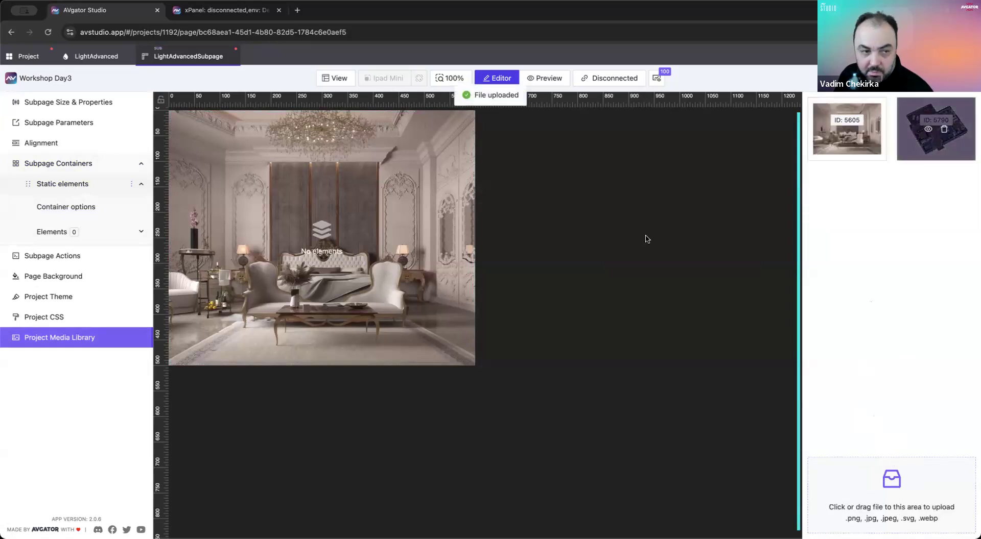
{"action": "left_click", "coordinate": [65, 208]}
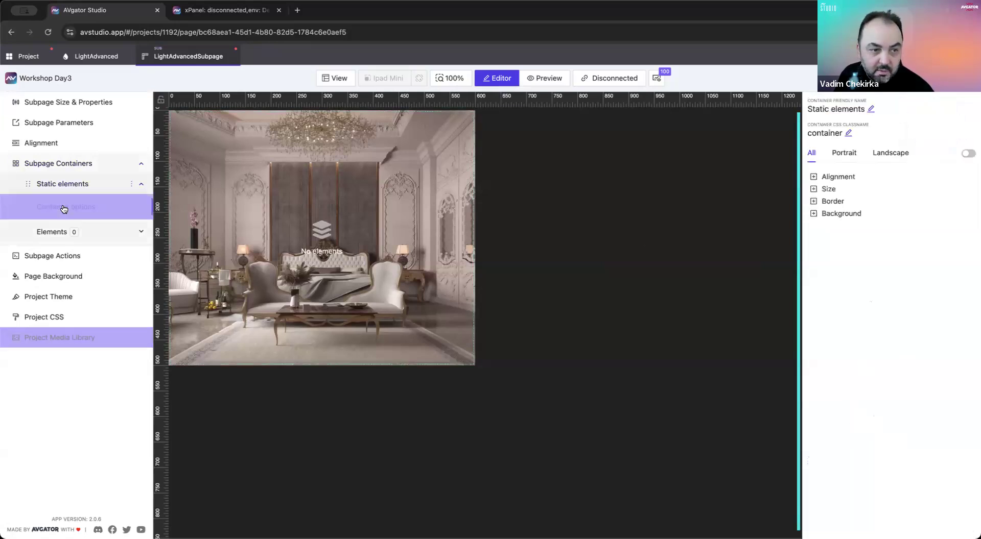
{"action": "left_click", "coordinate": [829, 215]}
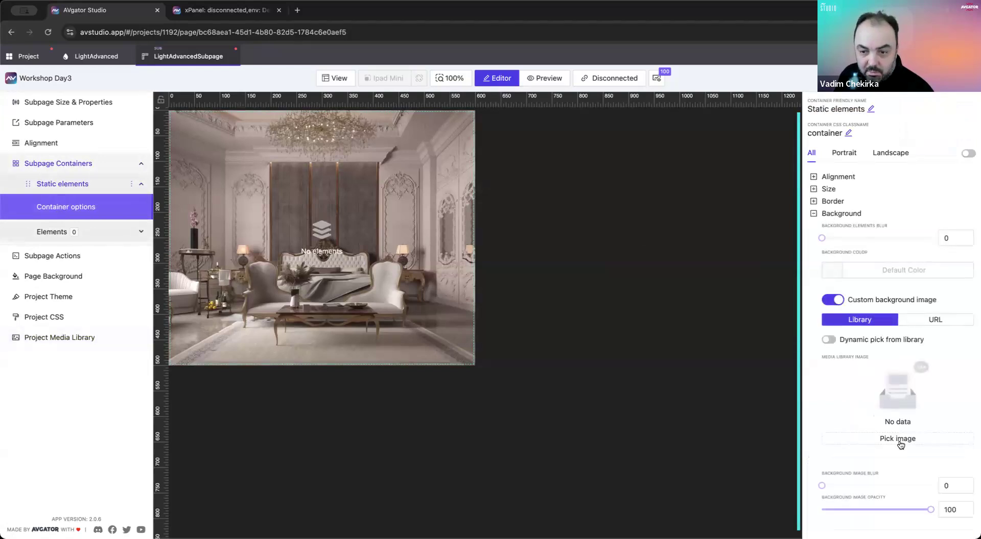
{"action": "left_click", "coordinate": [899, 441]}
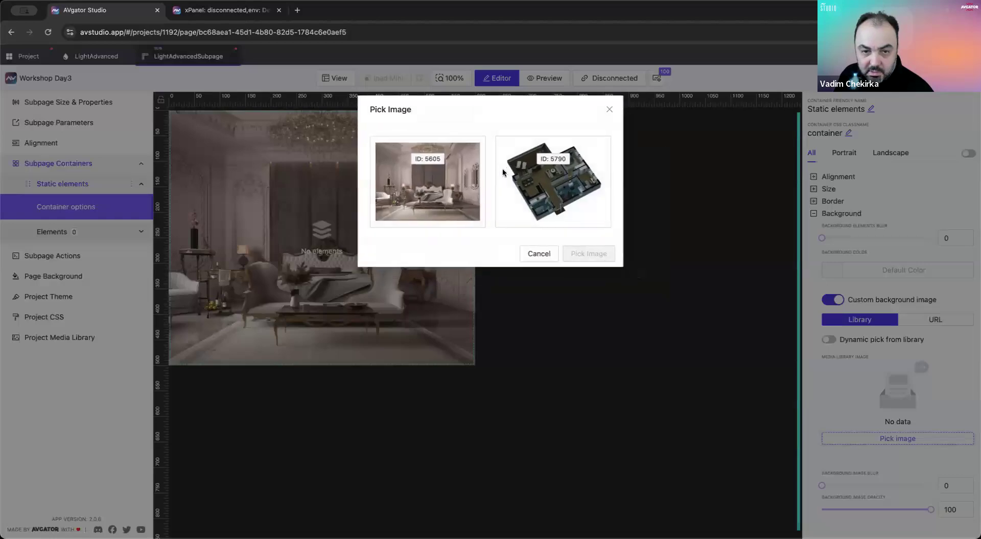
{"action": "left_click", "coordinate": [566, 189]}
{"action": "left_click", "coordinate": [593, 256]}
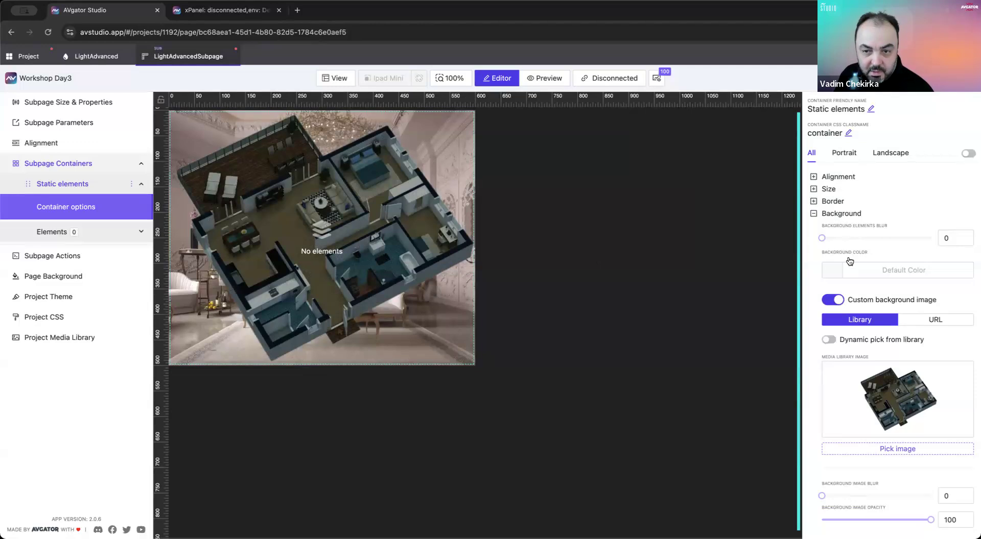
Step: Set the Static elements container's background color to rgba(0,0,0,0.67) and save the project
{"action": "left_click", "coordinate": [833, 271]}
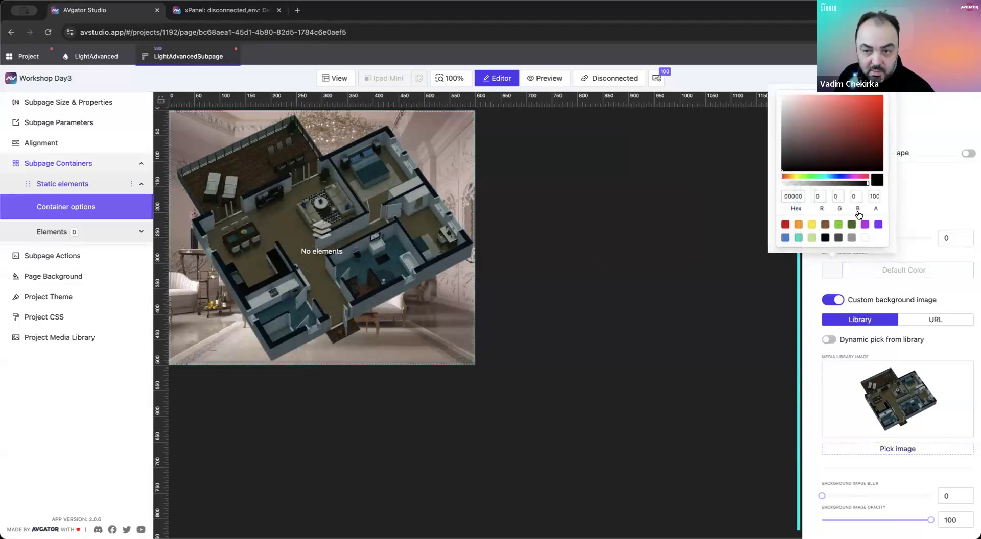
{"action": "left_click", "coordinate": [825, 238]}
{"action": "left_click_drag", "start_coordinate": [866, 186], "coordinate": [839, 183]}
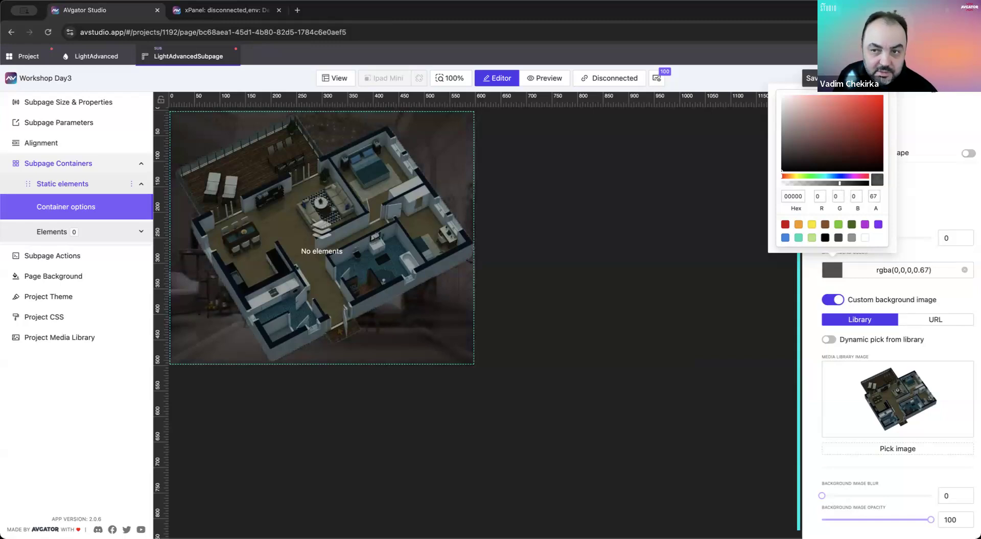
{"action": "left_click", "coordinate": [932, 84]}
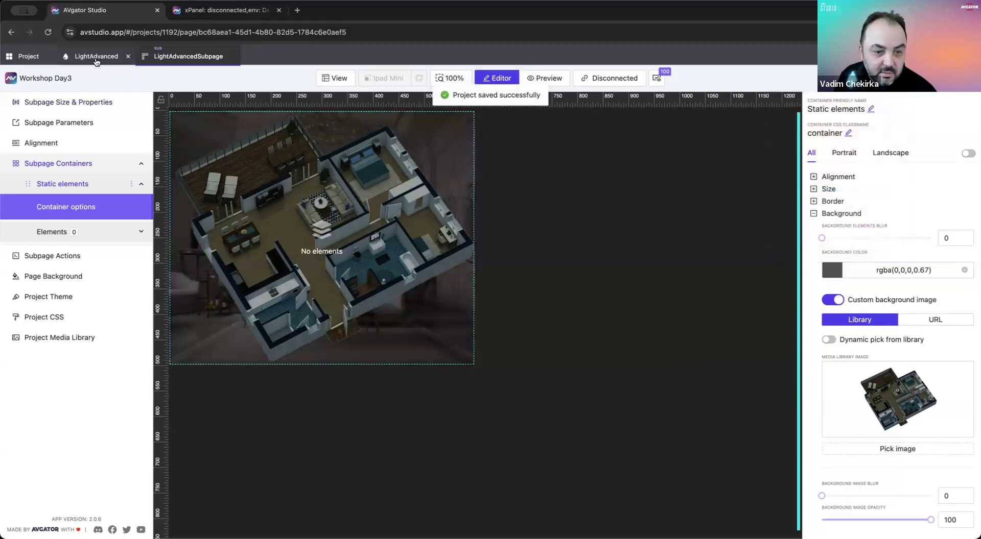
Step: Duplicate the light bulb button in the footer of the LightAdvanced page
{"action": "left_click", "coordinate": [96, 58]}
{"action": "left_click", "coordinate": [418, 477]}
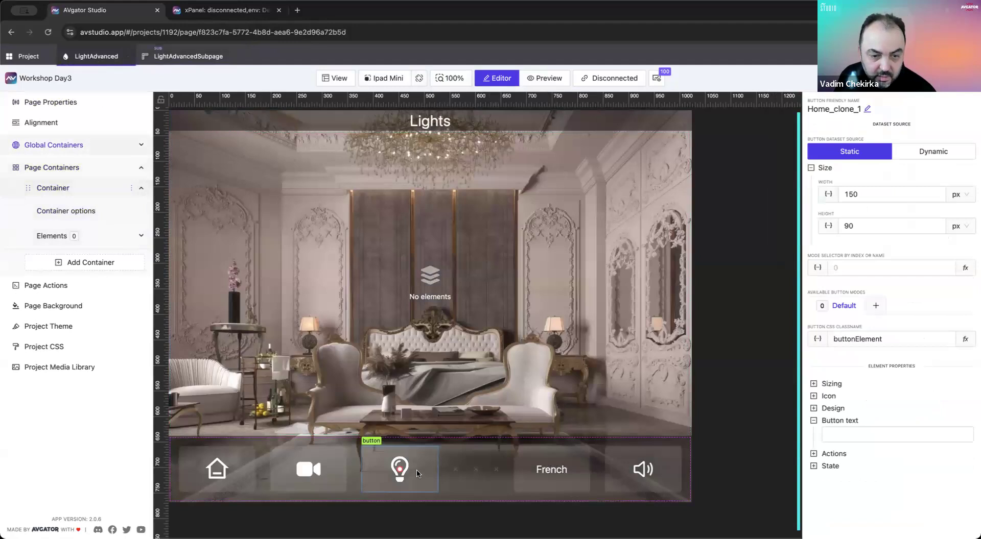
{"action": "right_click", "coordinate": [418, 474]}
{"action": "left_click", "coordinate": [452, 435]}
{"action": "left_click", "coordinate": [574, 200]}
Step: Change the duplicated footer button's icon to AiFillBulb and move the button directly after the original light bulb button
{"action": "left_click", "coordinate": [646, 478]}
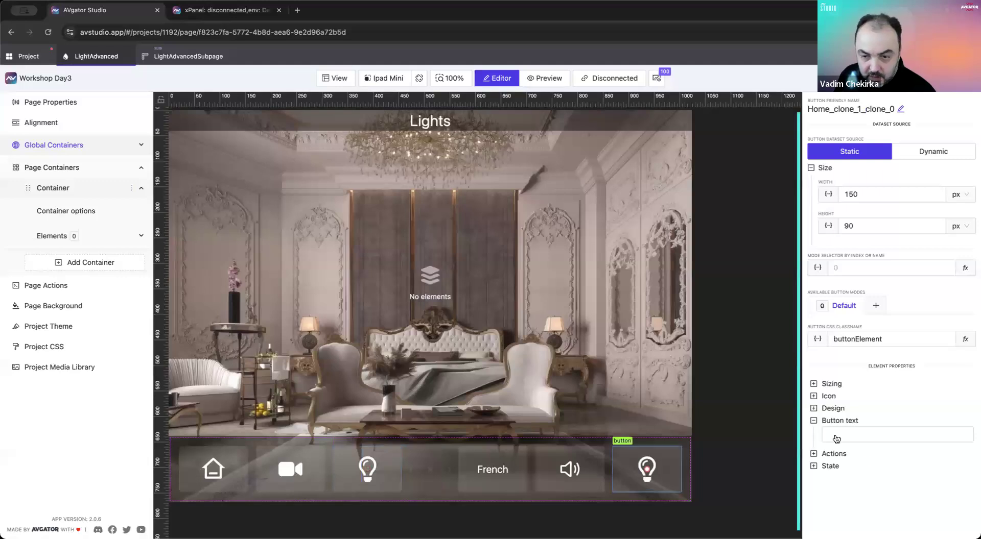
{"action": "left_click", "coordinate": [843, 401]}
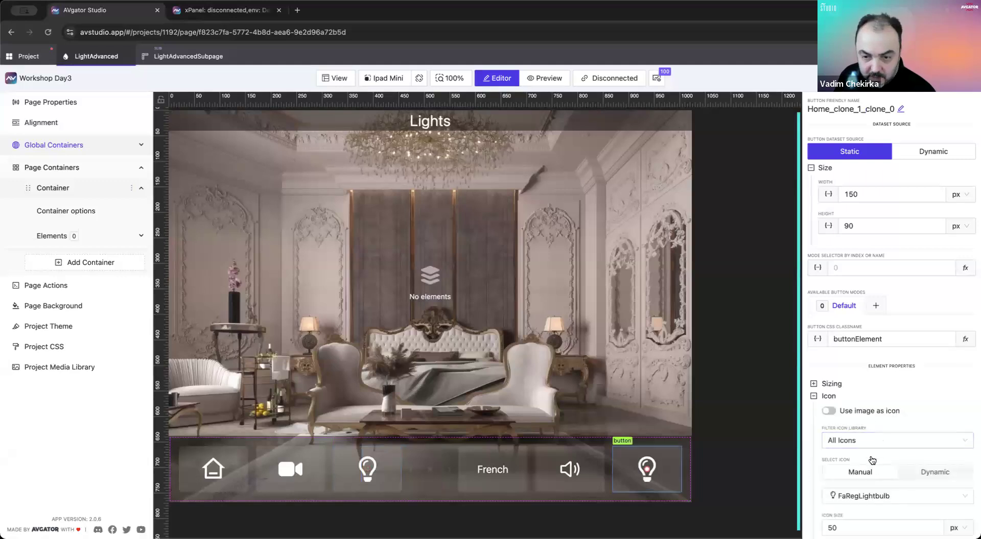
{"action": "scroll", "coordinate": [872, 462], "scroll_direction": "down", "scroll_amount": 3}
{"action": "left_click", "coordinate": [866, 387]}
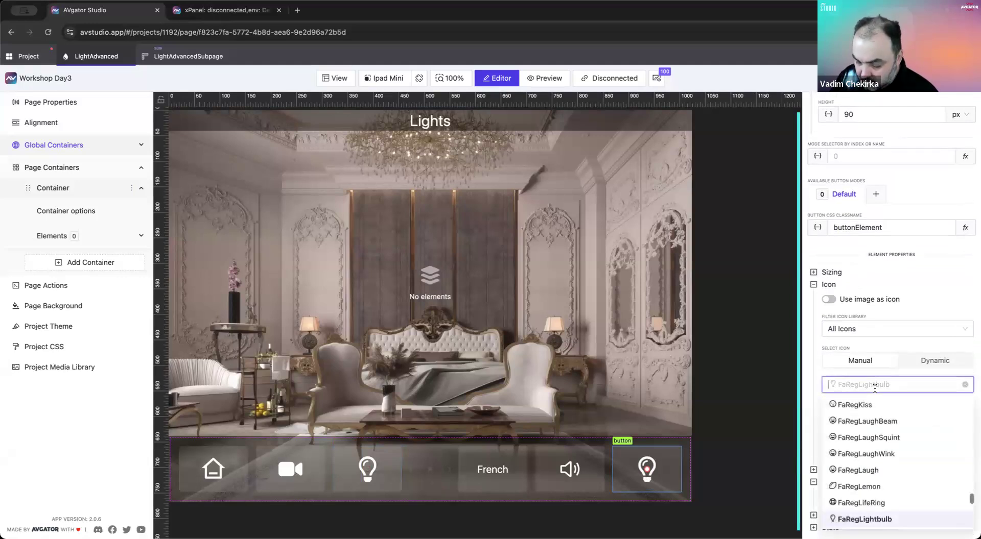
{"action": "type", "text": "bul"}
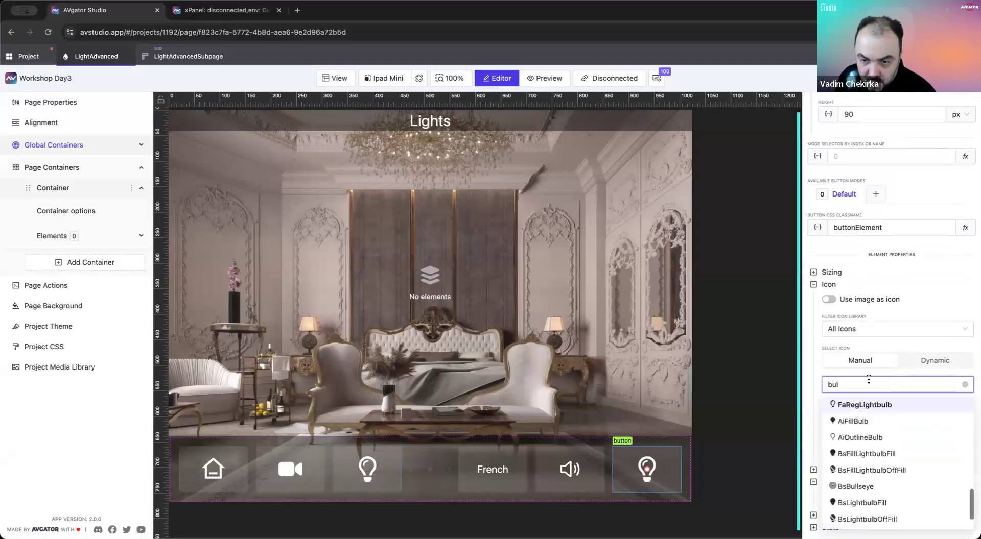
{"action": "left_click", "coordinate": [871, 422]}
{"action": "left_click_drag", "start_coordinate": [658, 495], "coordinate": [431, 470]}
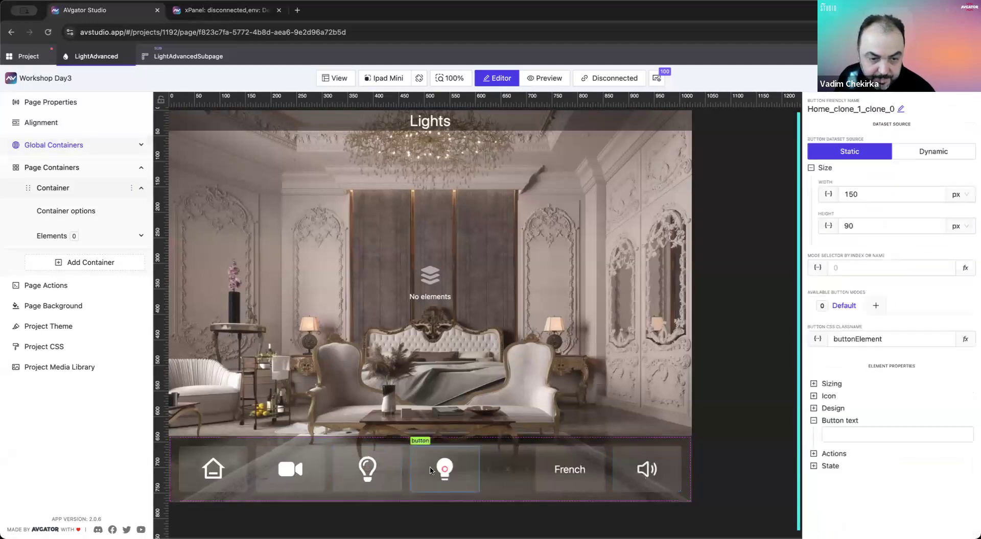
Step: Edit the filled-bulb button's tap action so its page flip targets LightAdvanced, and save the action
{"action": "left_click", "coordinate": [843, 454]}
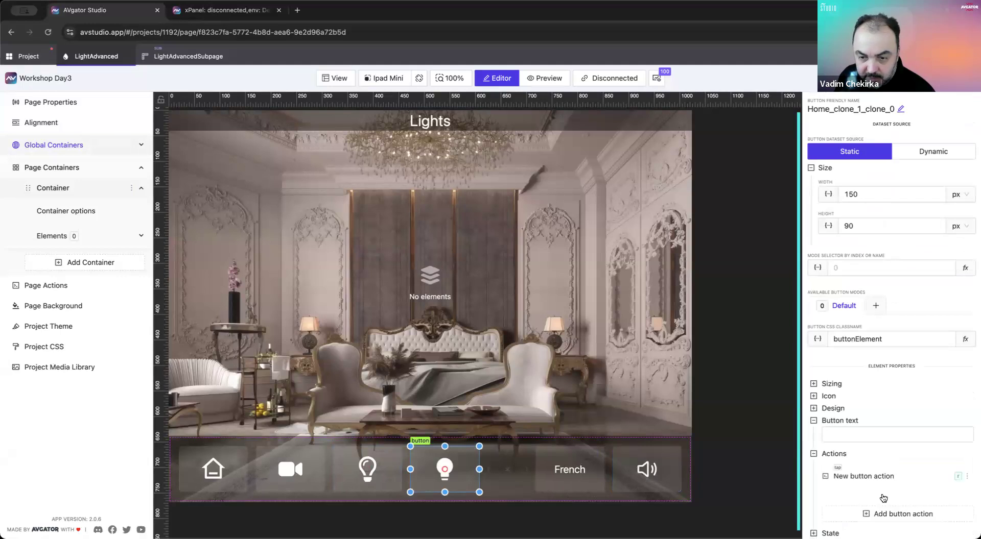
{"action": "left_click", "coordinate": [967, 470]}
{"action": "left_click", "coordinate": [940, 489]}
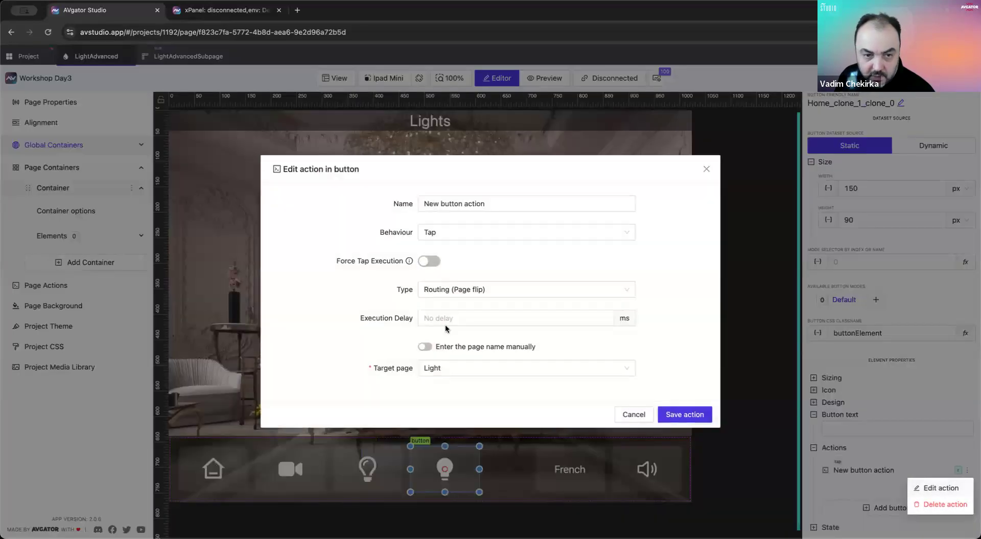
{"action": "left_click", "coordinate": [457, 368]}
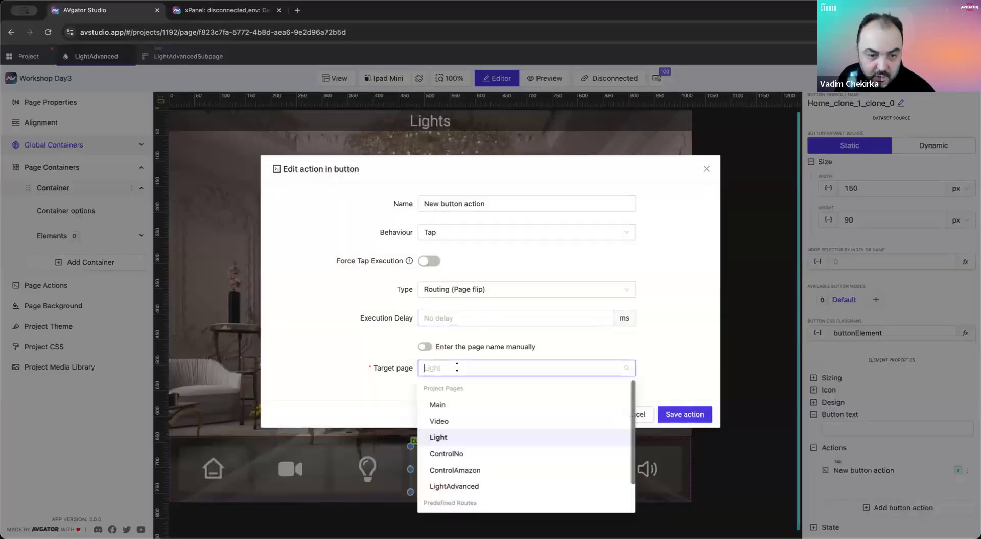
{"action": "left_click", "coordinate": [480, 487]}
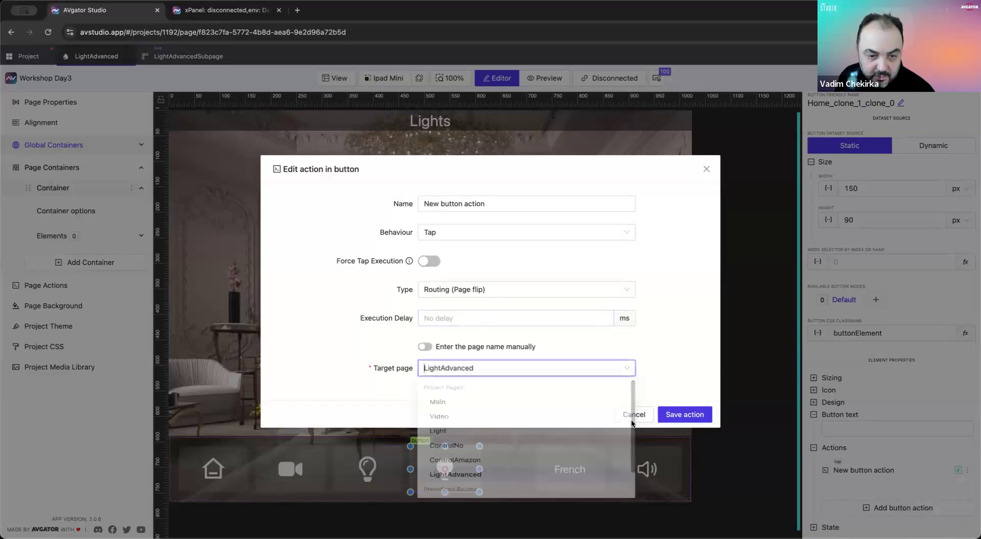
{"action": "left_click", "coordinate": [678, 414]}
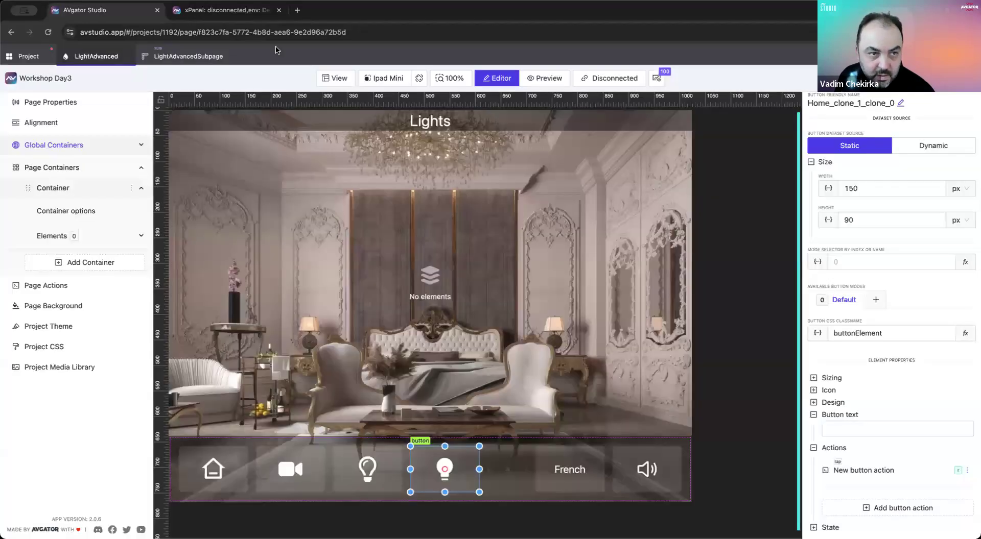
Step: Switch to the live panel and test the footer's page flips to the Light and LightAdvanced pages
{"action": "left_click", "coordinate": [225, 10]}
{"action": "left_click", "coordinate": [488, 509]}
{"action": "left_click", "coordinate": [365, 513]}
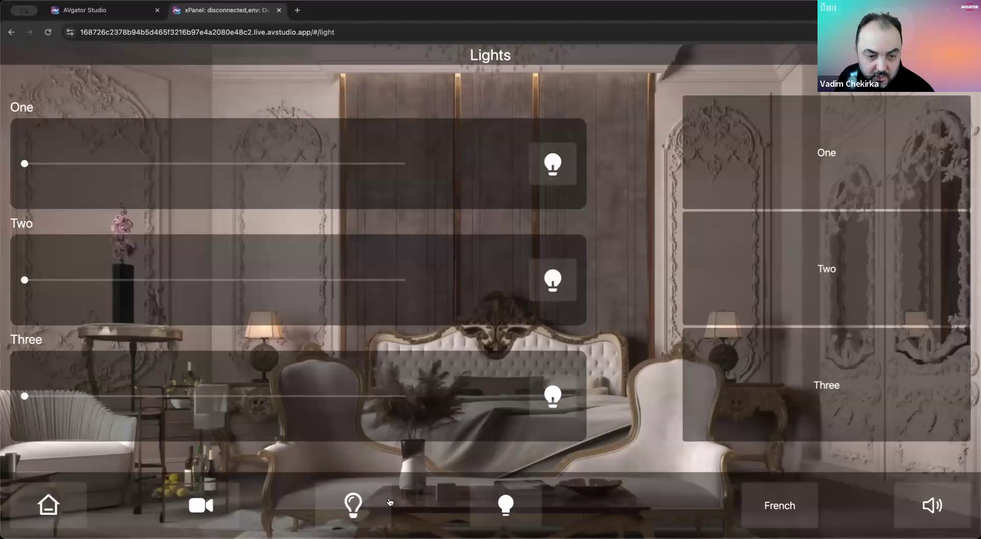
{"action": "left_click", "coordinate": [488, 505]}
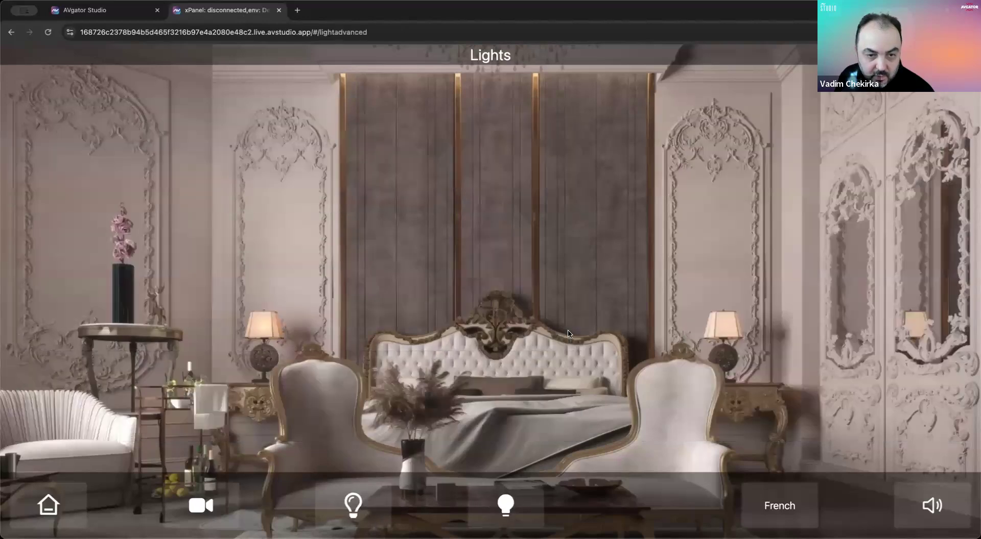
Step: Add a SubPage element using LightAdvancedSubpage to the LightAdvanced page's container and check it in the live panel
{"action": "left_click", "coordinate": [112, 11]}
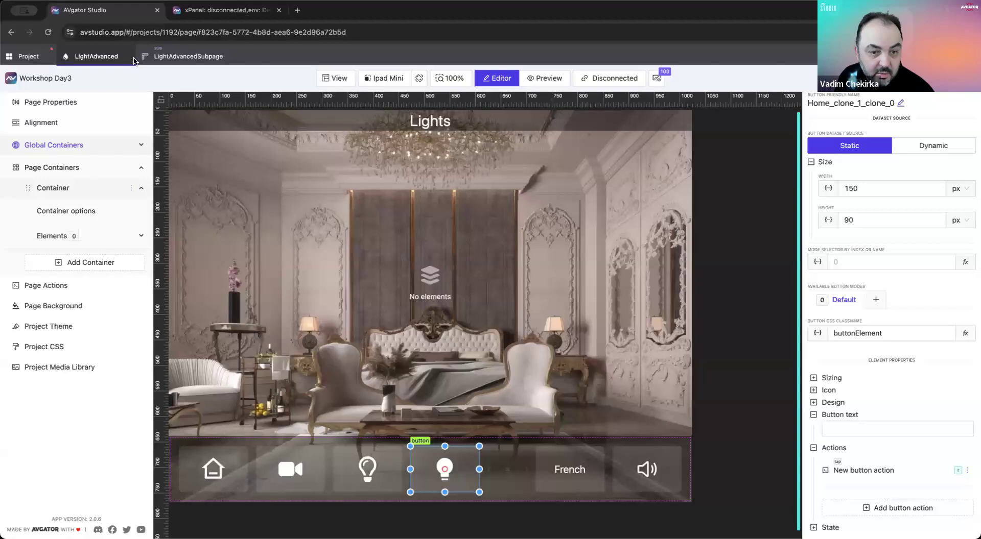
{"action": "left_click", "coordinate": [411, 220]}
{"action": "right_click", "coordinate": [420, 216]}
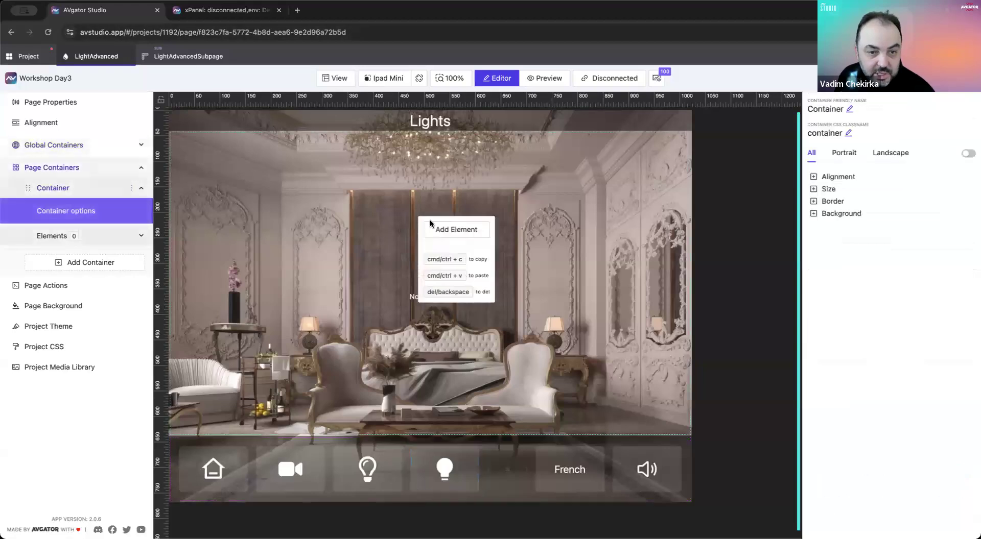
{"action": "left_click", "coordinate": [441, 229]}
{"action": "left_click", "coordinate": [480, 172]}
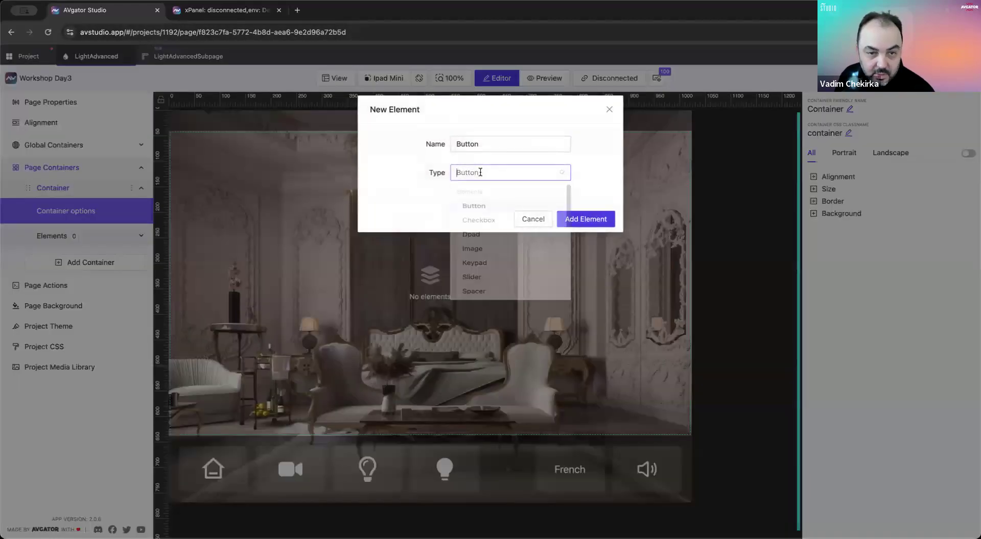
{"action": "type", "text": "sub"}
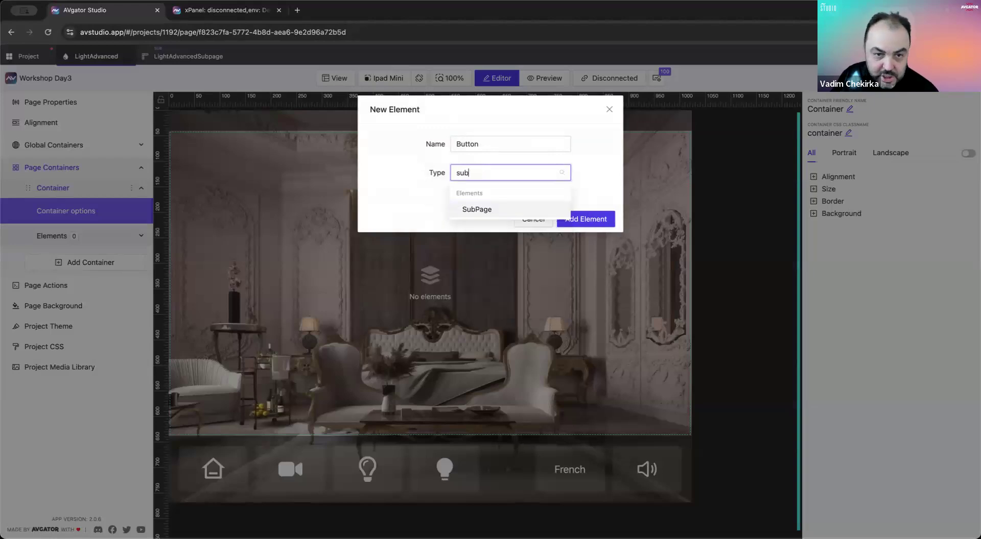
{"action": "left_click", "coordinate": [477, 210]}
{"action": "left_click", "coordinate": [482, 201]}
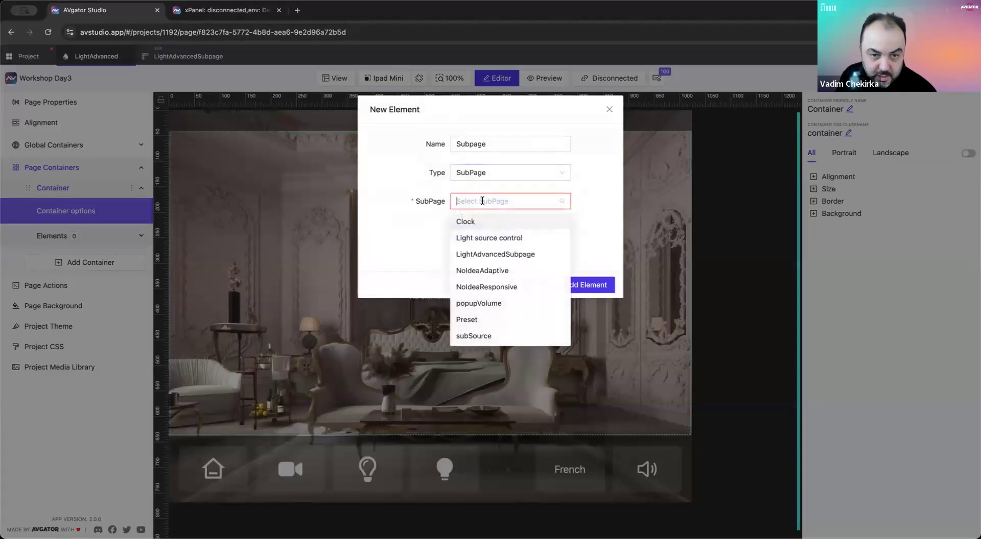
{"action": "type", "text": "li"}
{"action": "key", "text": "Down"}
{"action": "key", "text": "Return"}
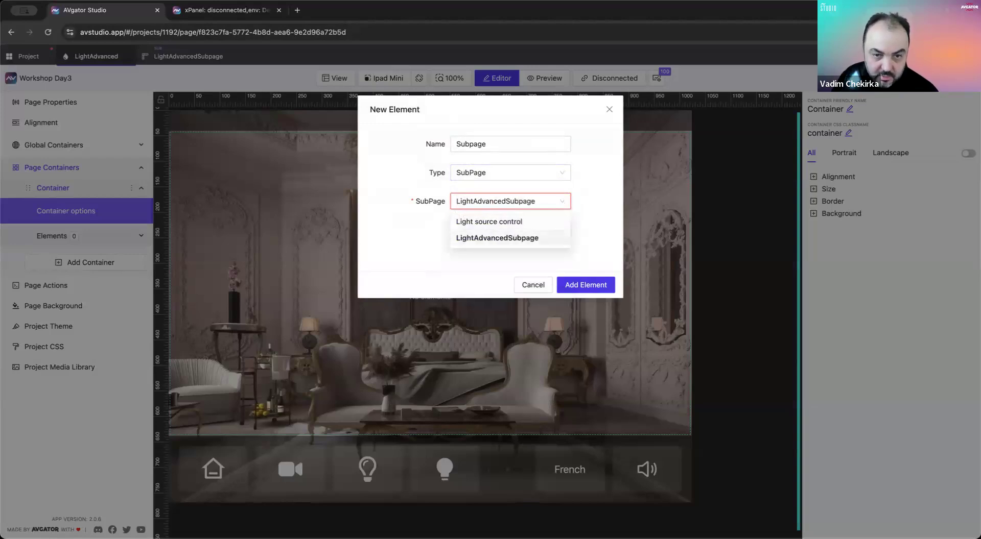
{"action": "key", "text": "Return"}
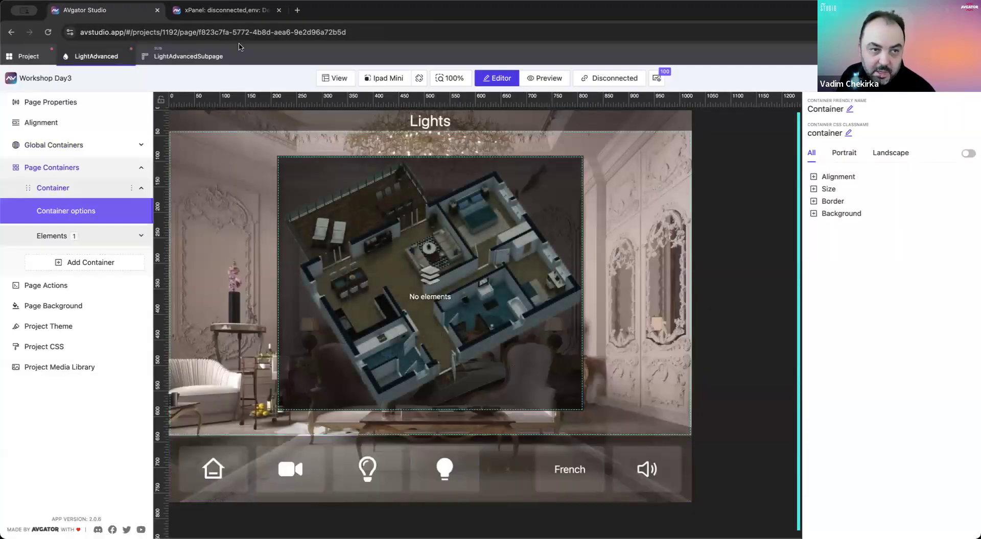
{"action": "left_click", "coordinate": [232, 10]}
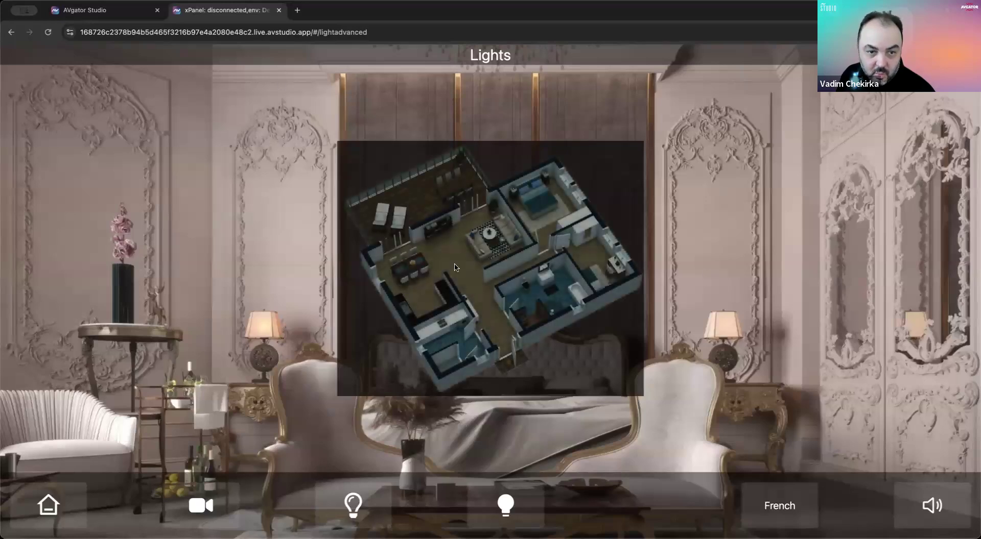
Step: Add a Button element to the floor plan container of LightAdvancedSubpage
{"action": "left_click", "coordinate": [104, 15]}
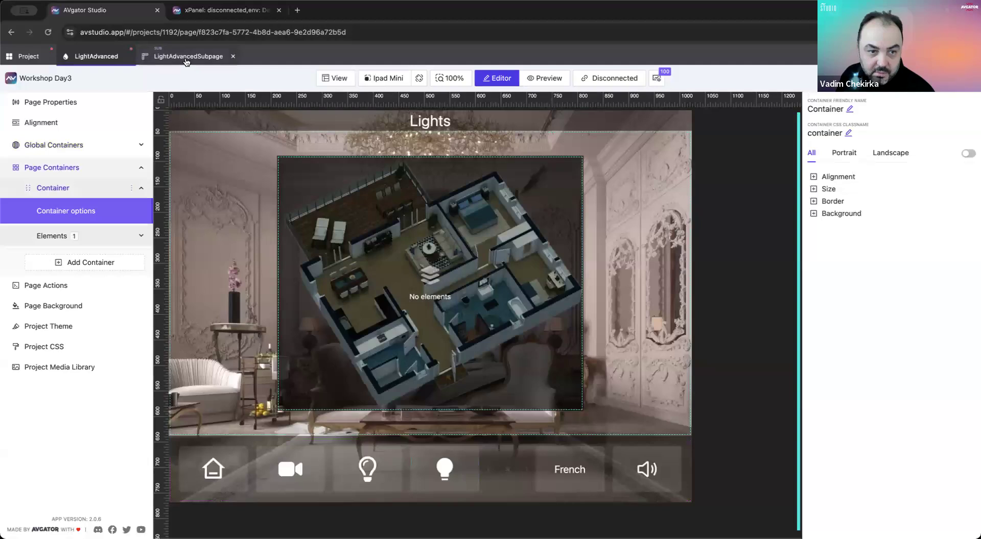
{"action": "left_click", "coordinate": [184, 58]}
{"action": "right_click", "coordinate": [263, 169]}
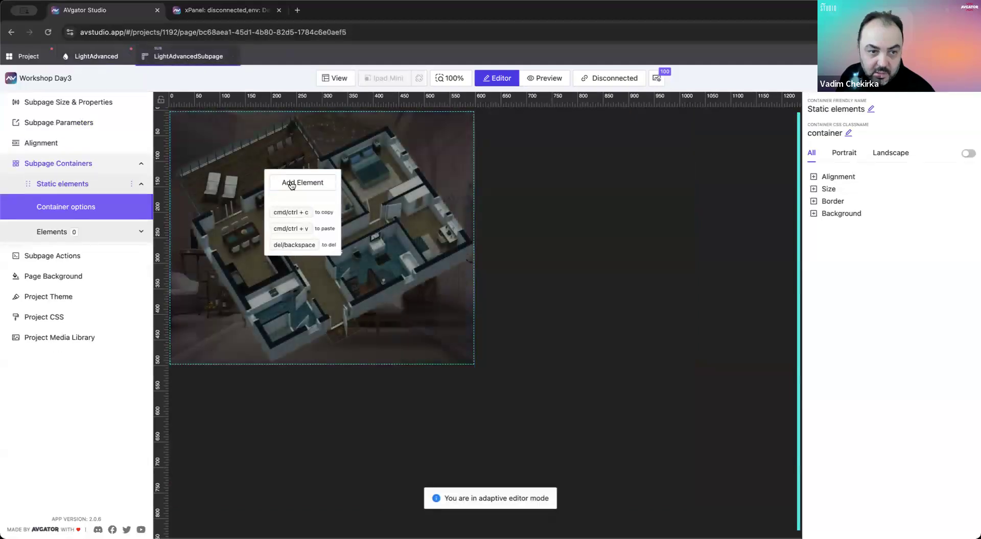
{"action": "left_click", "coordinate": [291, 184]}
{"action": "left_click", "coordinate": [495, 174]}
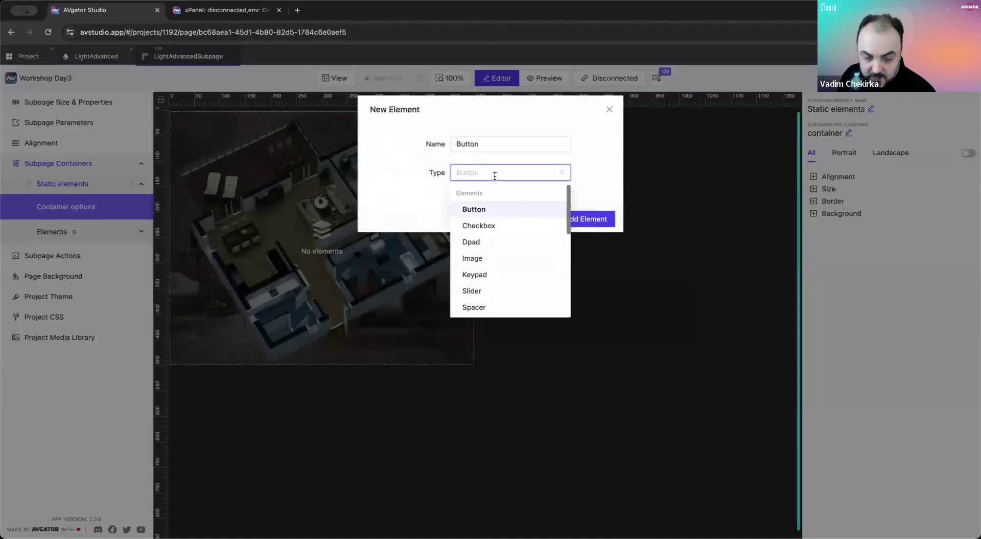
{"action": "key", "text": "Return"}
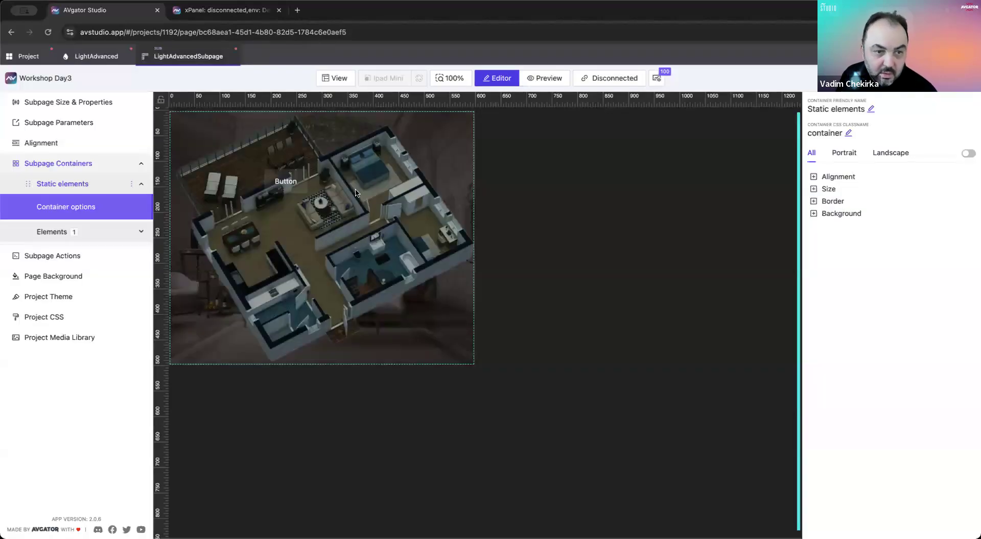
Step: Give the new floor plan button the RiLightbulbFlashLine icon with an icon size of 25 px
{"action": "left_click", "coordinate": [287, 182]}
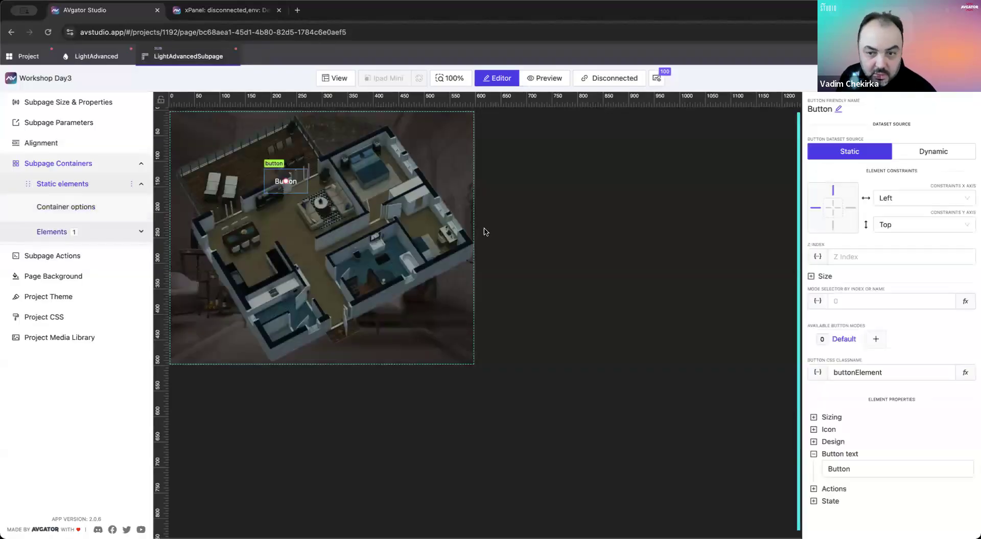
{"action": "left_click", "coordinate": [831, 432]}
{"action": "scroll", "coordinate": [864, 457], "scroll_direction": "down", "scroll_amount": 2}
{"action": "left_click", "coordinate": [863, 447]}
{"action": "type", "text": "bul"}
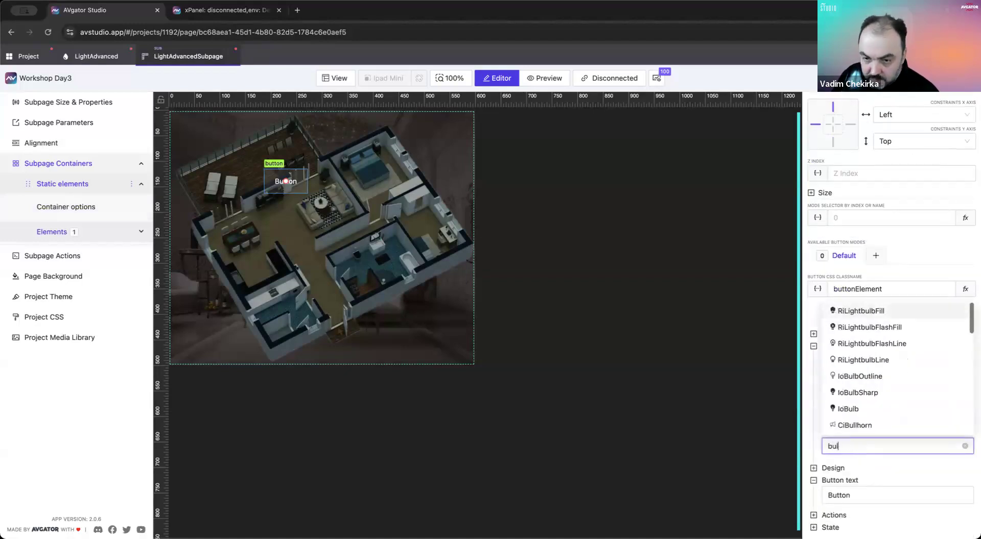
{"action": "left_click", "coordinate": [857, 343]}
{"action": "scroll", "coordinate": [868, 490], "scroll_direction": "down", "scroll_amount": 2}
{"action": "left_click", "coordinate": [854, 415]}
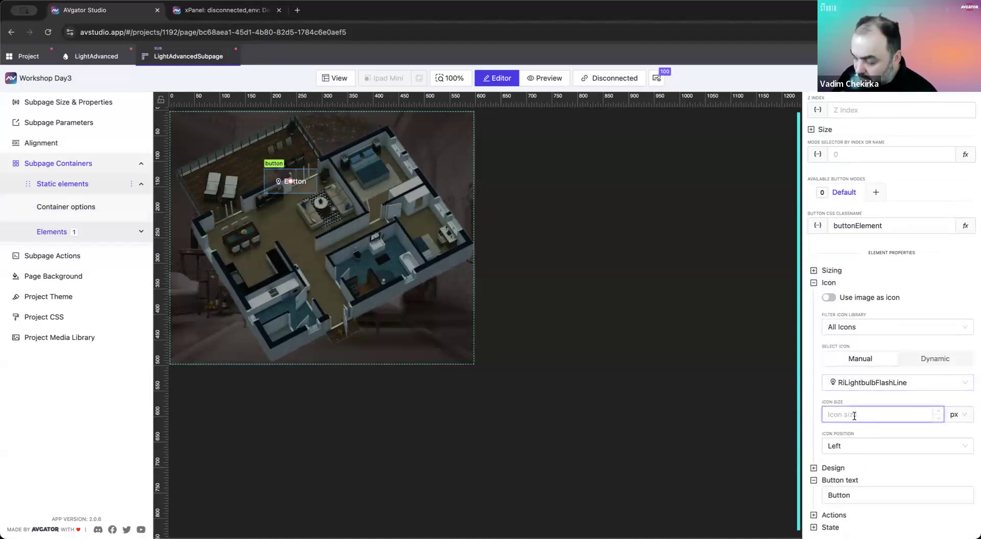
{"action": "type", "text": "25"}
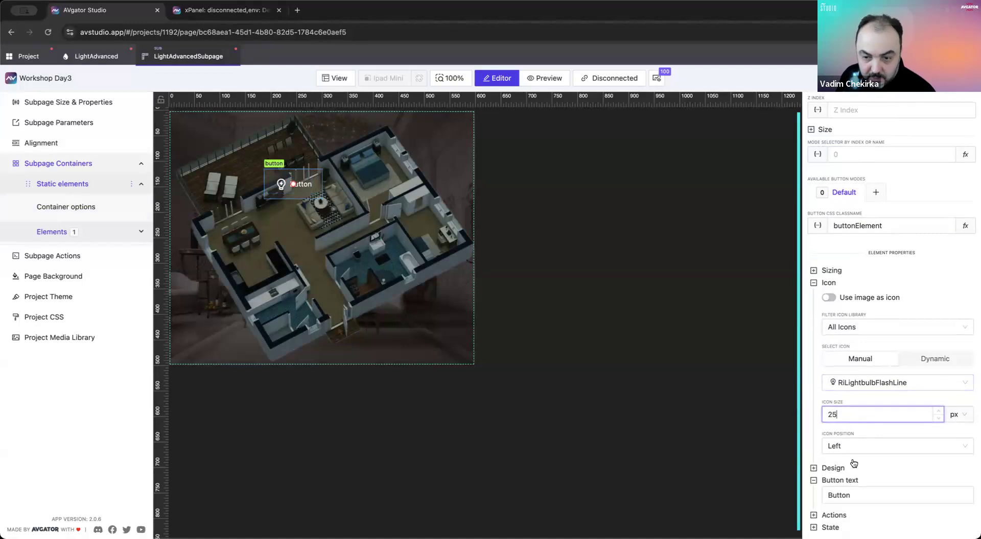
Step: Clear the button's text and move the button onto the floor plan's terrace
{"action": "left_click", "coordinate": [862, 496]}
{"action": "key", "text": "ctrl+a"}
{"action": "key", "text": "BackSpace"}
{"action": "left_click", "coordinate": [766, 225]}
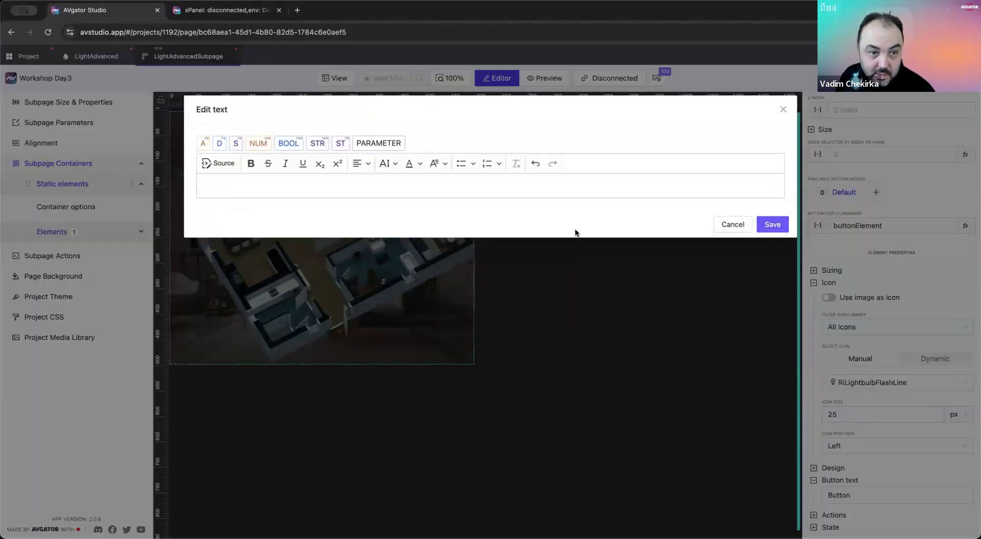
{"action": "left_click_drag", "start_coordinate": [275, 175], "coordinate": [267, 170]}
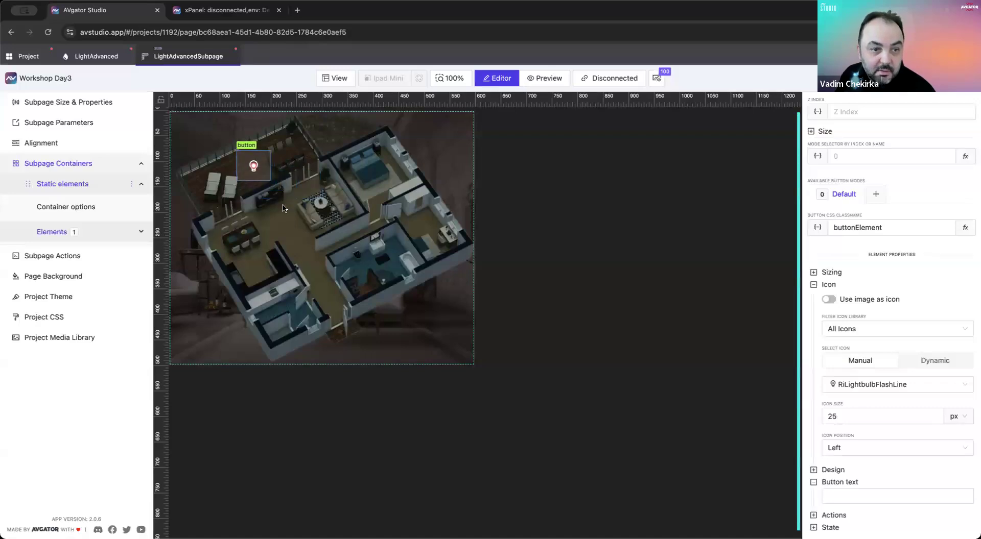
Step: Clone the terrace light button and place the copy over the bedroom with the blue bed
{"action": "left_click", "coordinate": [327, 236]}
{"action": "left_click", "coordinate": [254, 165]}
{"action": "right_click", "coordinate": [255, 167]}
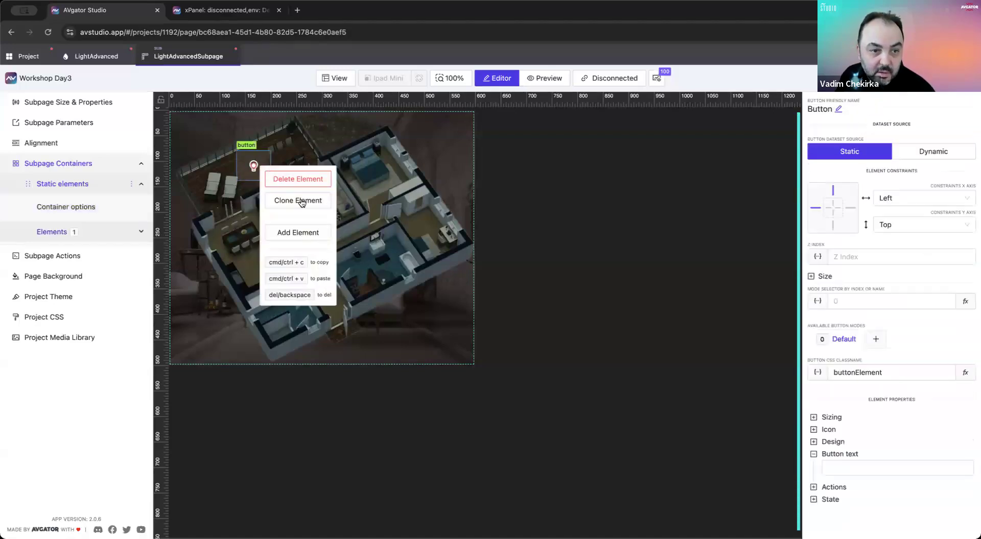
{"action": "left_click", "coordinate": [300, 200]}
{"action": "left_click", "coordinate": [582, 191]}
{"action": "left_click_drag", "start_coordinate": [261, 167], "coordinate": [384, 178]}
Step: Clone the light button four more times over the dining area, both bathrooms and the remaining room, and check the result in the live panel
{"action": "right_click", "coordinate": [384, 178]}
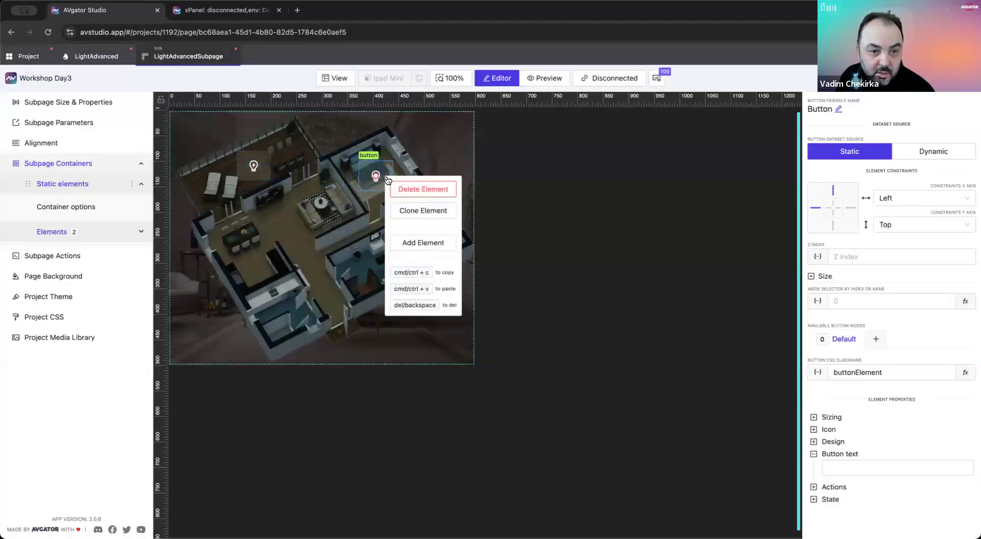
{"action": "left_click", "coordinate": [434, 207]}
{"action": "left_click", "coordinate": [470, 141]}
{"action": "left_click", "coordinate": [470, 141]}
{"action": "left_click", "coordinate": [470, 141]}
{"action": "left_click", "coordinate": [583, 191]}
{"action": "mouse_move", "coordinate": [376, 178]}
{"action": "left_mouse_down"}
{"action": "mouse_move", "coordinate": [413, 233]}
{"action": "mouse_move", "coordinate": [426, 230]}
{"action": "left_mouse_up"}
{"action": "left_click", "coordinate": [367, 219]}
{"action": "left_click_drag", "start_coordinate": [379, 178], "coordinate": [274, 331]}
{"action": "left_click", "coordinate": [422, 323]}
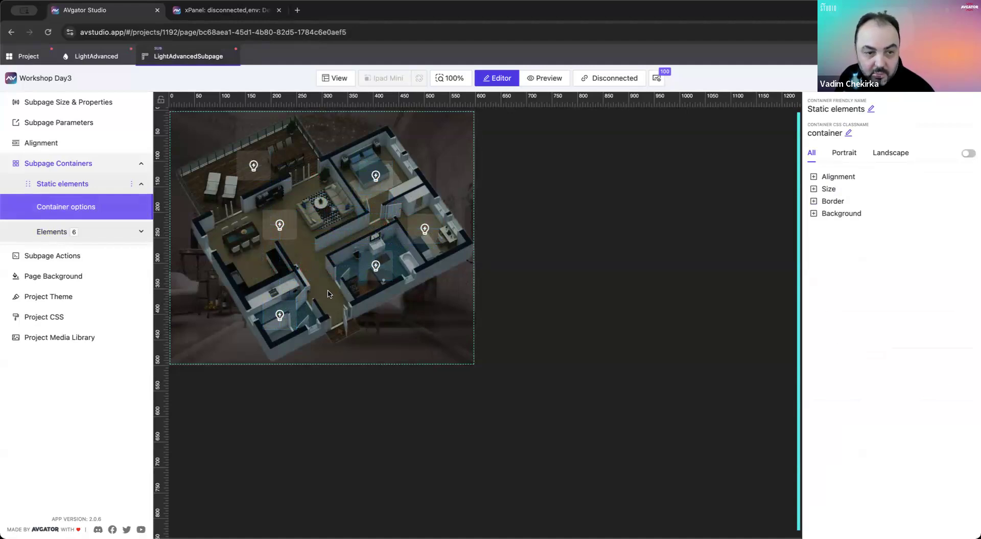
{"action": "left_click", "coordinate": [240, 10]}
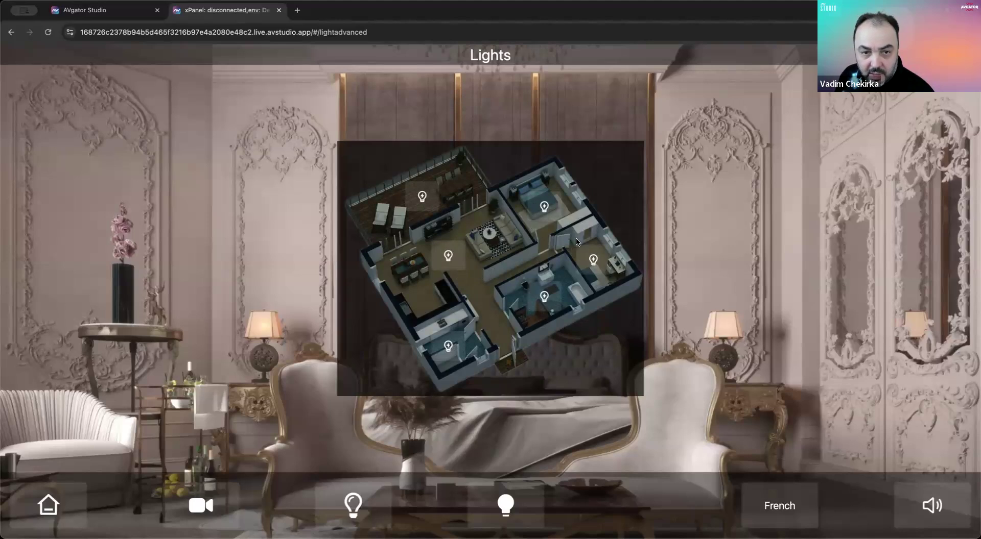
Step: Set the fill type of the subpage container's floor plan background image to Contain
{"action": "left_click", "coordinate": [104, 13]}
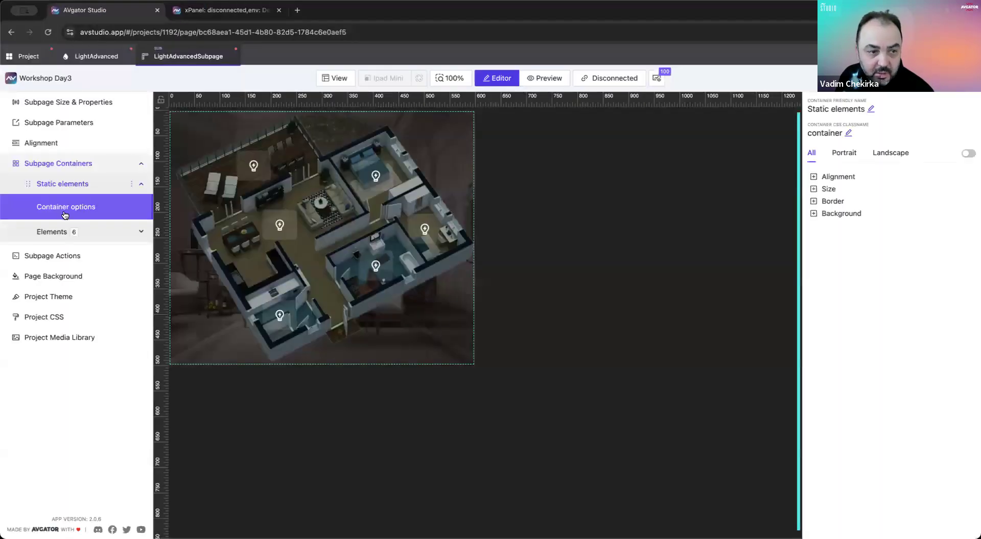
{"action": "left_click", "coordinate": [840, 213]}
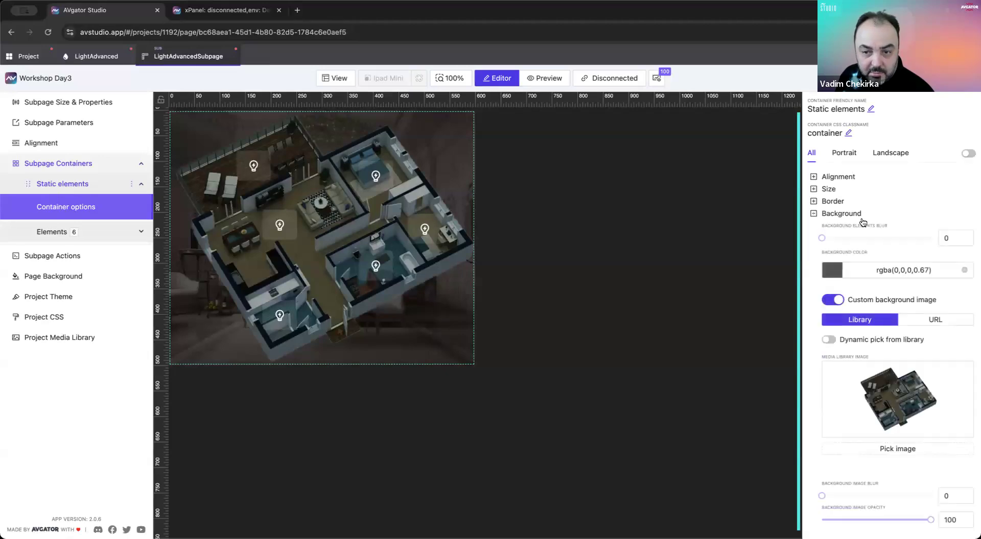
{"action": "scroll", "coordinate": [884, 308], "scroll_direction": "down", "scroll_amount": 4}
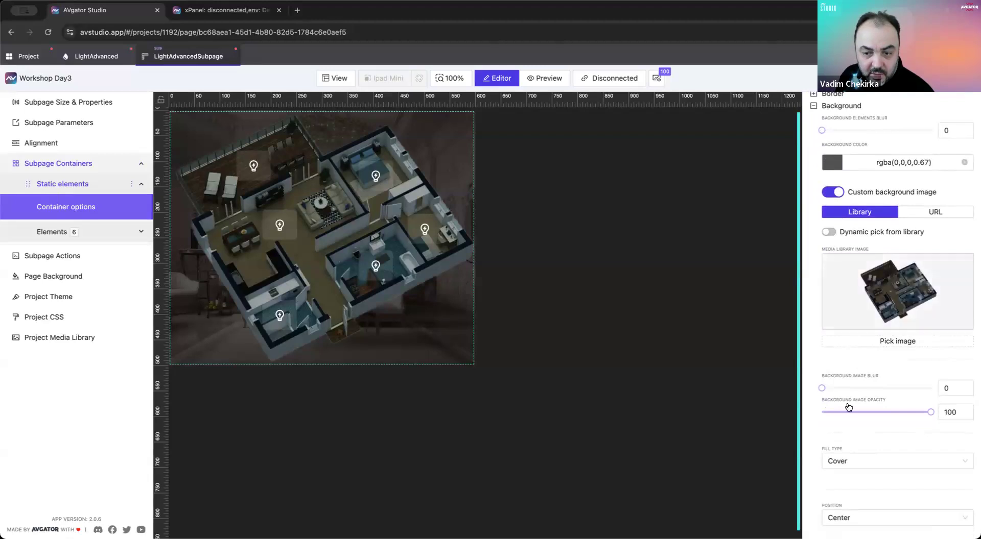
{"action": "left_click", "coordinate": [863, 457]}
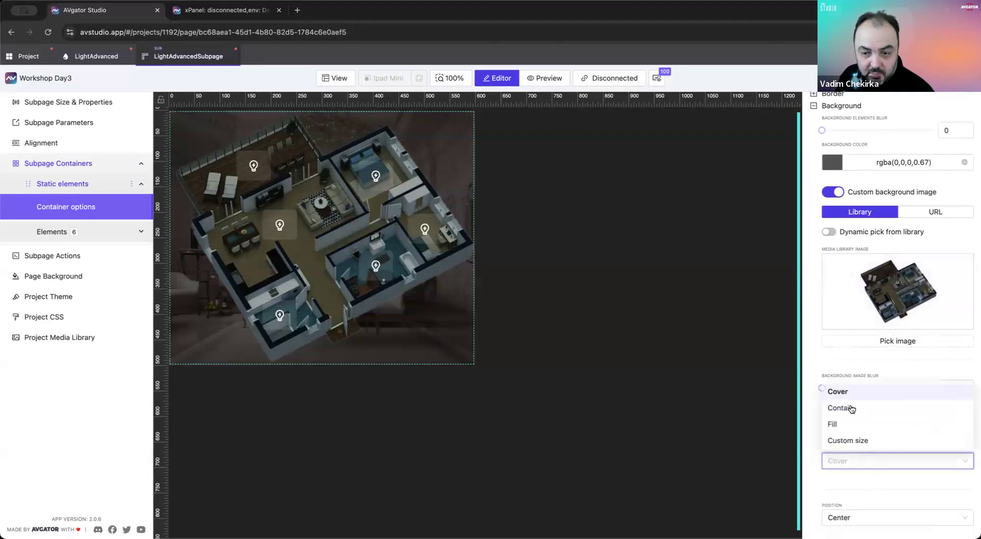
{"action": "left_click", "coordinate": [851, 409]}
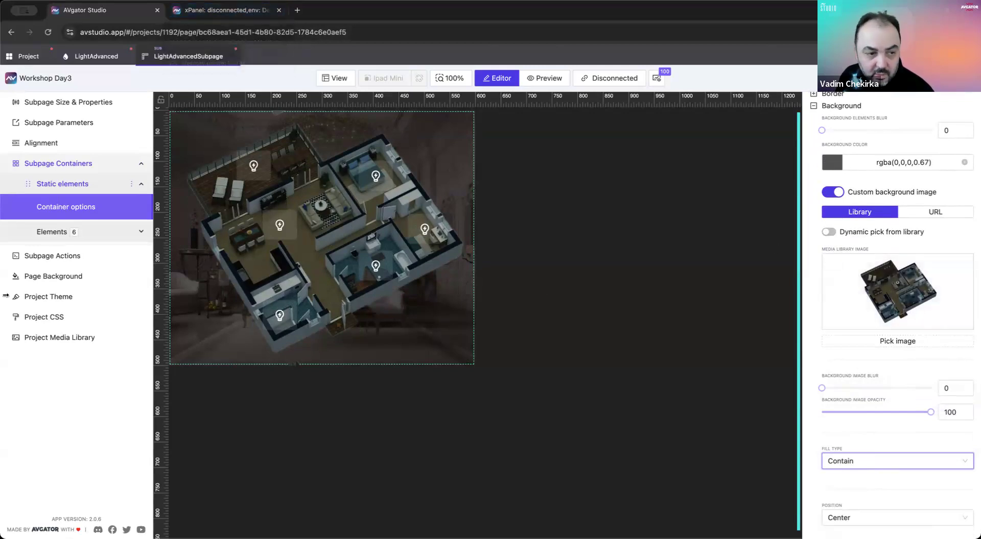
Step: Open the project's CSS editor and start a rule for the selector .disableRepeat::before
{"action": "left_click", "coordinate": [62, 319]}
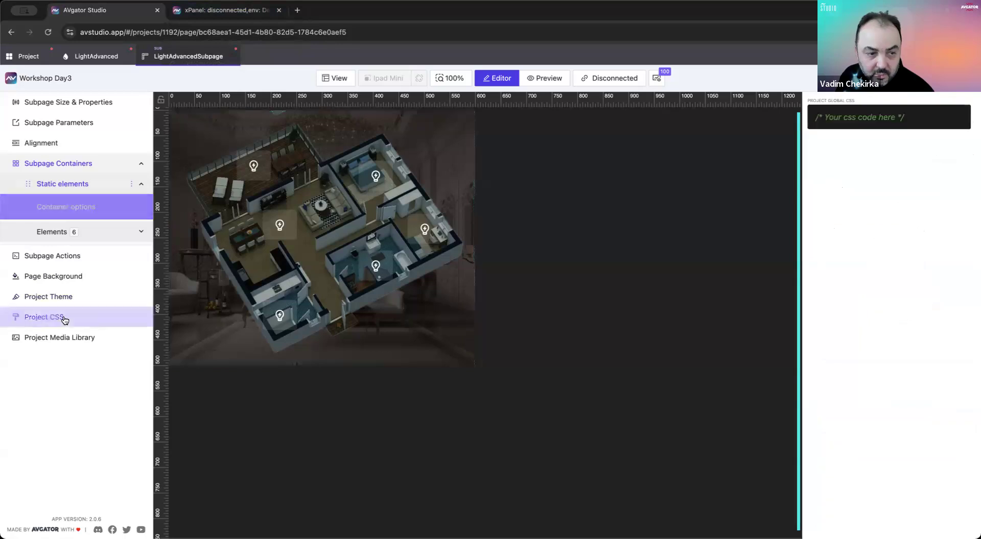
{"action": "left_click", "coordinate": [846, 121]}
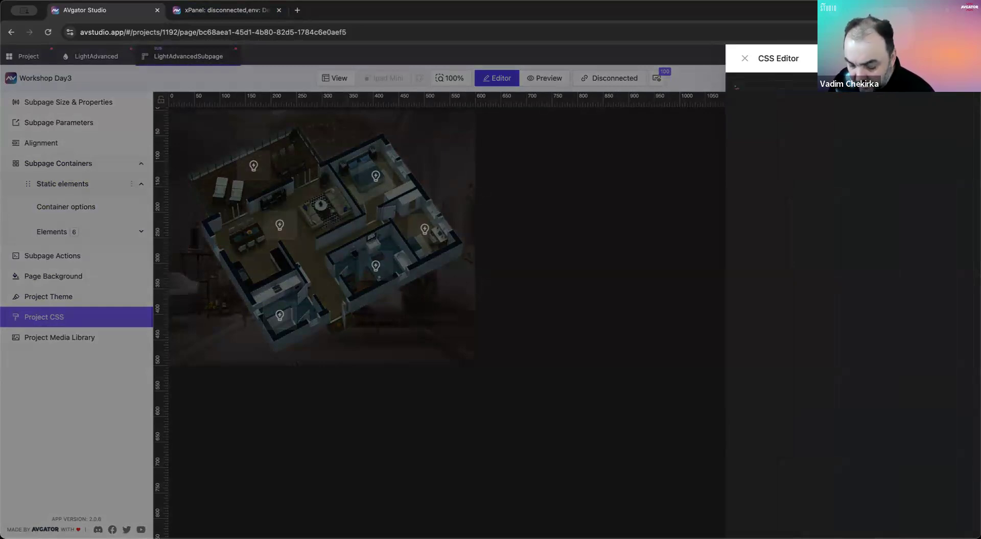
{"action": "type", "text": "sa"}
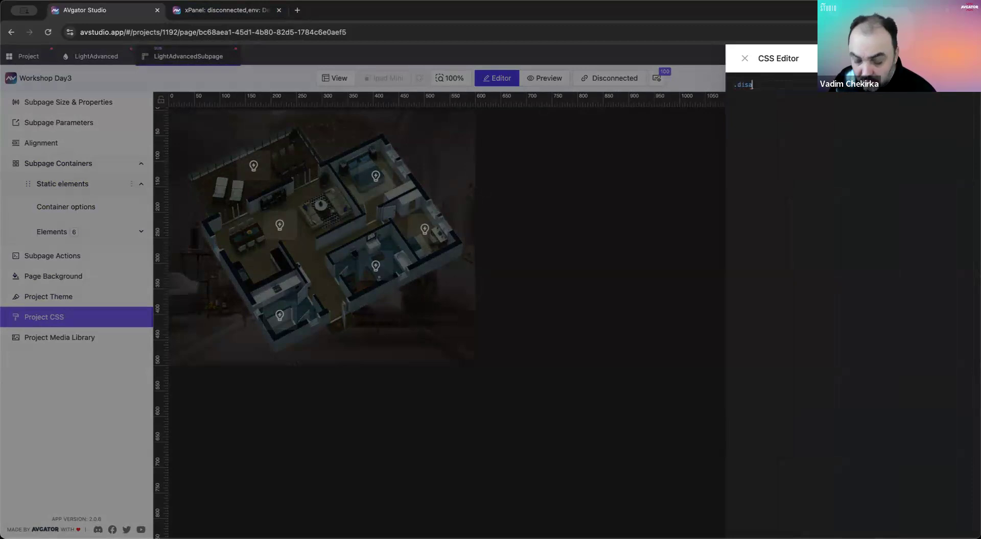
{"action": "type", "text": "bleRepeat"}
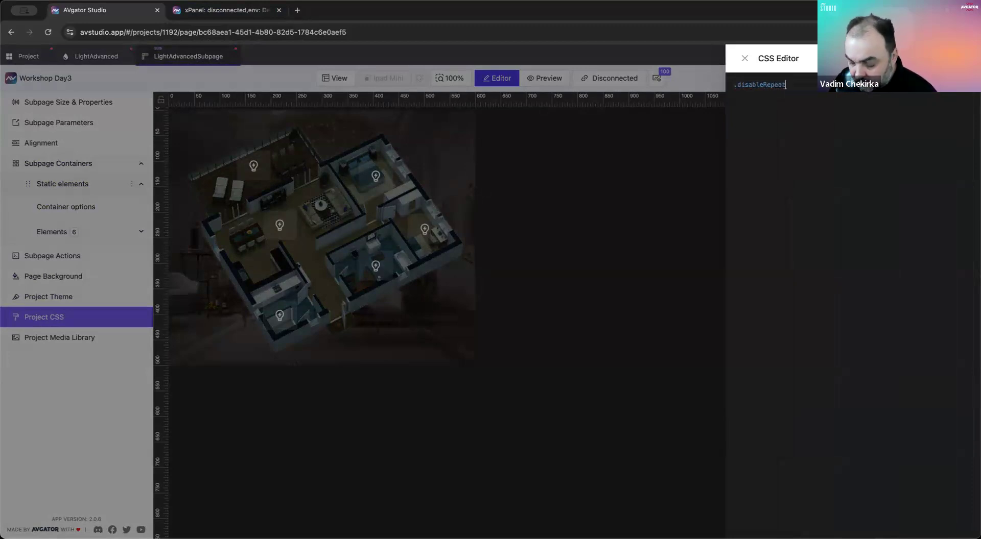
{"action": "type", "text": "::"}
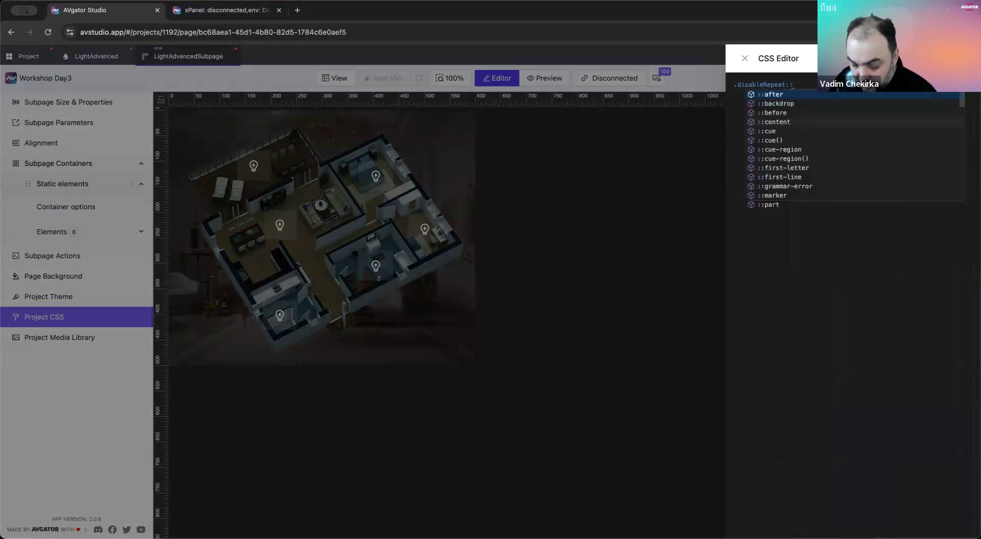
{"action": "type", "text": "before"}
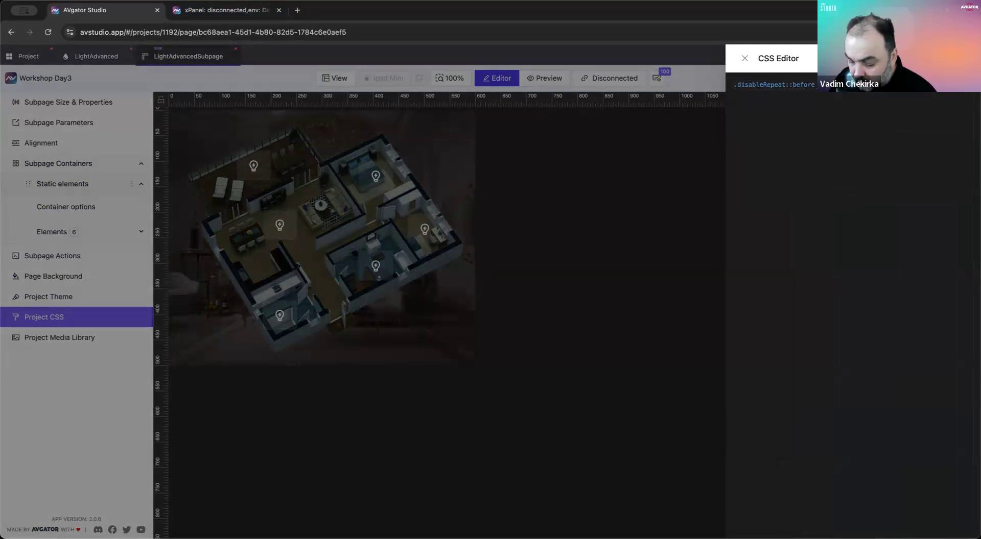
{"action": "type", "text": "{"}
{"action": "key", "text": "Return"}
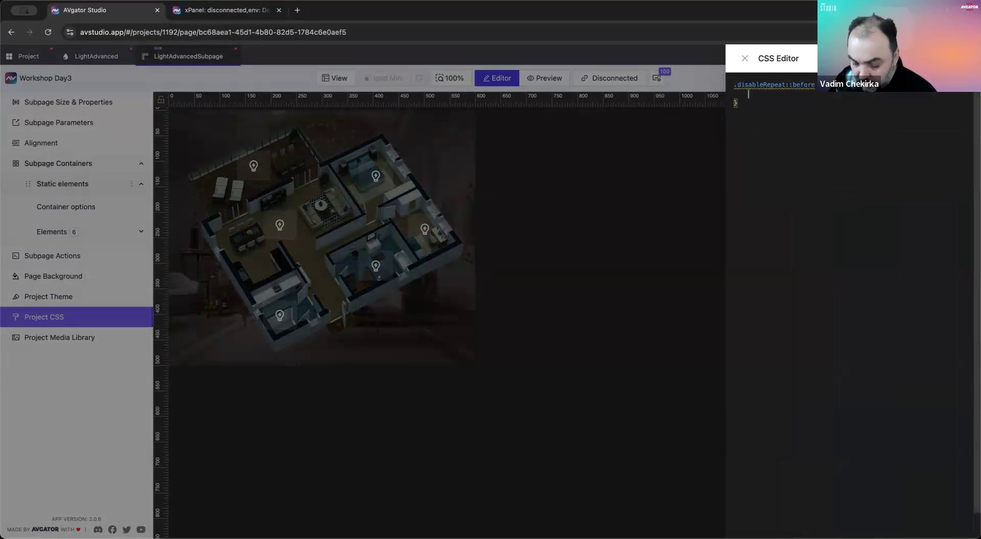
Step: Add the declaration background-repeat: no-repeat to the .disableRepeat::before rule
{"action": "type", "text": "back"}
{"action": "key", "text": "Down"}
{"action": "key", "text": "Down"}
{"action": "key", "text": "Down"}
{"action": "key", "text": "Return"}
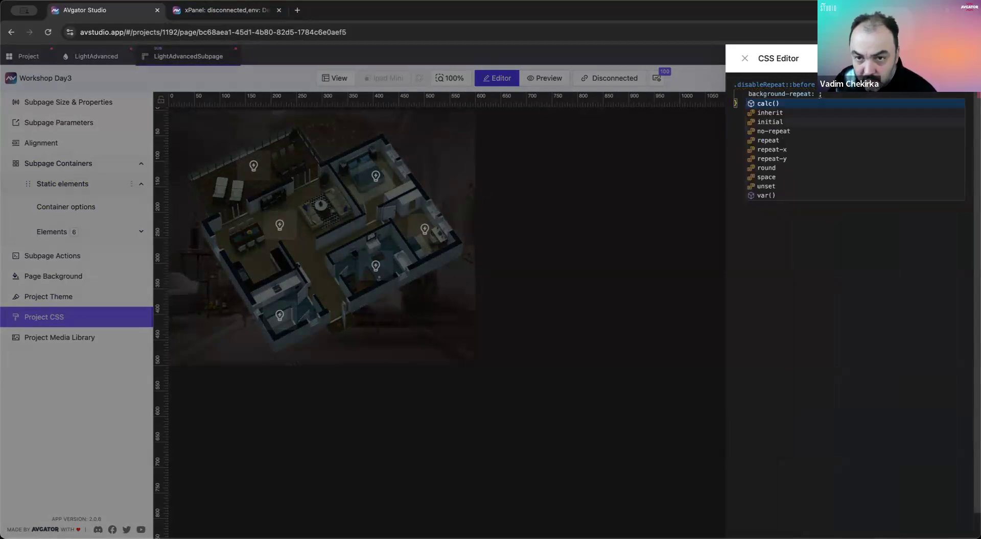
{"action": "key", "text": "Down"}
{"action": "key", "text": "Down"}
{"action": "key", "text": "Down"}
{"action": "key", "text": "Return"}
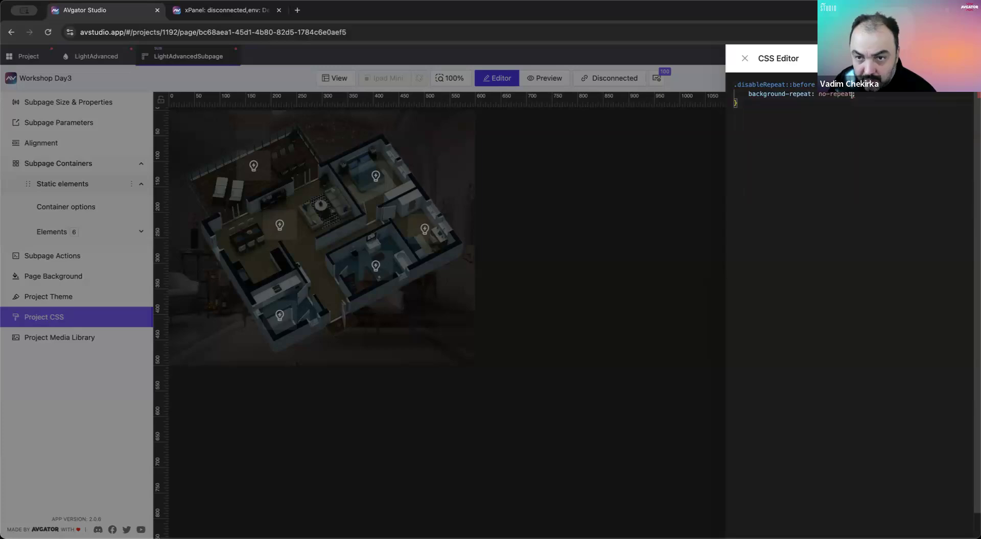
Step: Copy the class name disableRepeat from the rule, close the CSS editor and open the static elements container's options
{"action": "double_click", "coordinate": [760, 84]}
{"action": "key", "text": "super+c"}
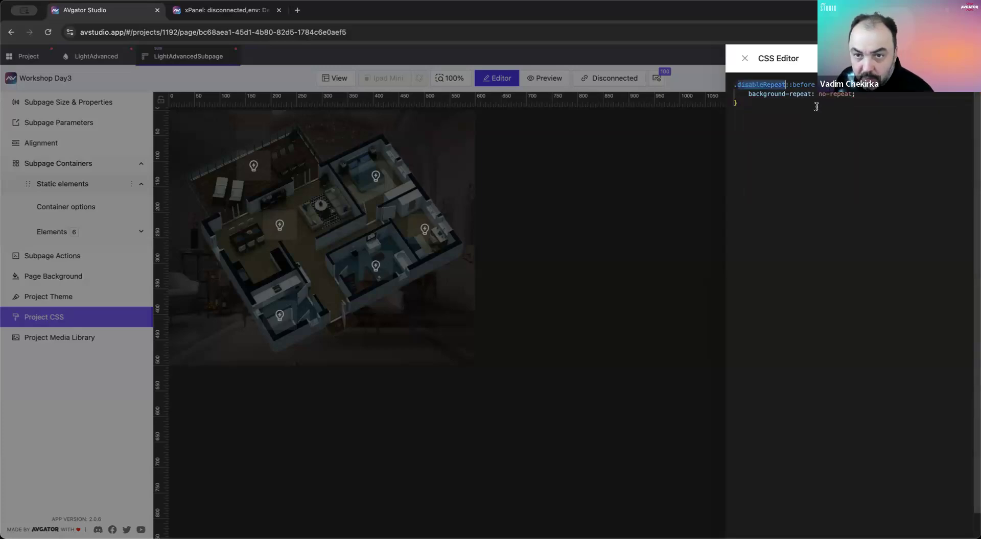
{"action": "left_click_drag", "start_coordinate": [738, 84], "coordinate": [783, 81]}
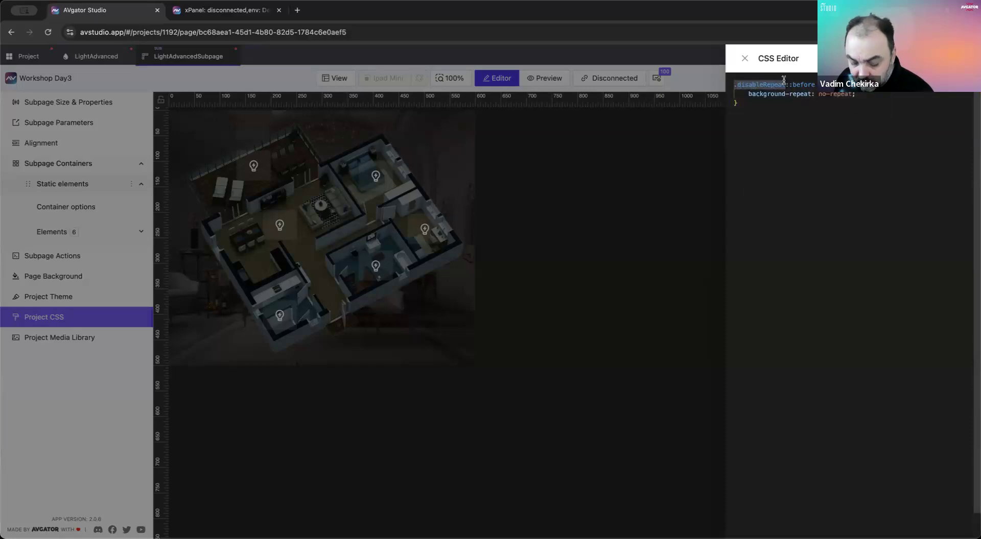
{"action": "left_click", "coordinate": [745, 58]}
{"action": "left_click", "coordinate": [69, 209]}
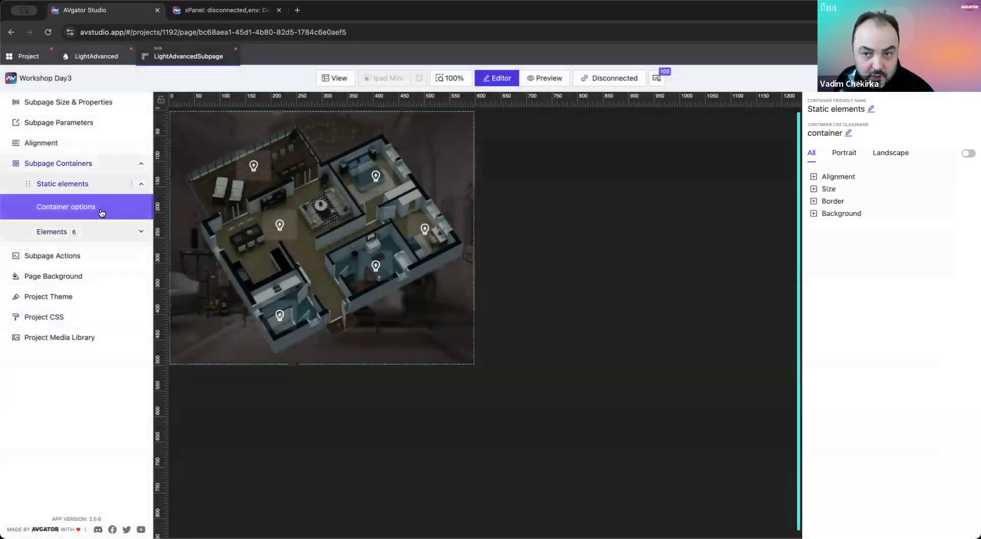
Step: Try disableRepeat as the static elements container's CSS class name and undo the change
{"action": "left_click", "coordinate": [848, 134]}
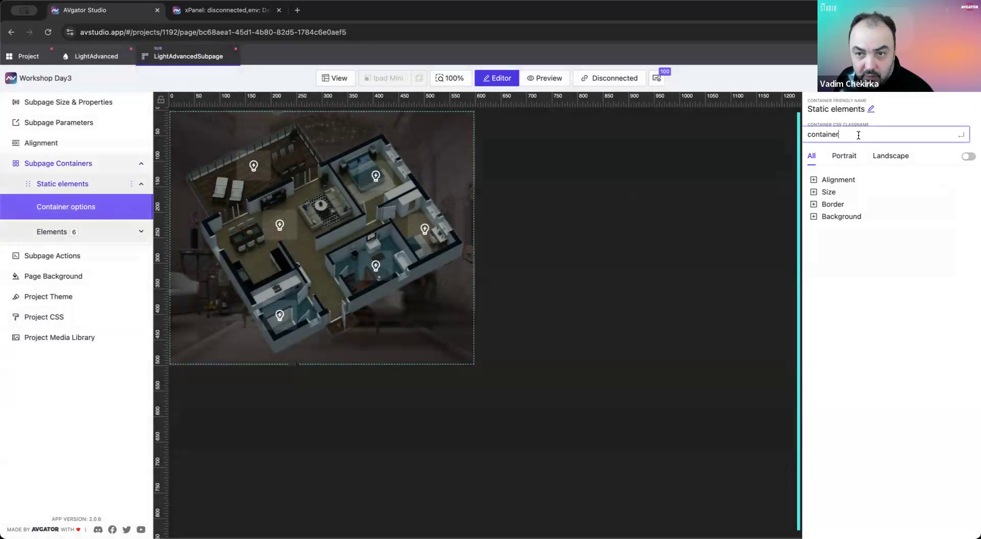
{"action": "key", "text": "super+v"}
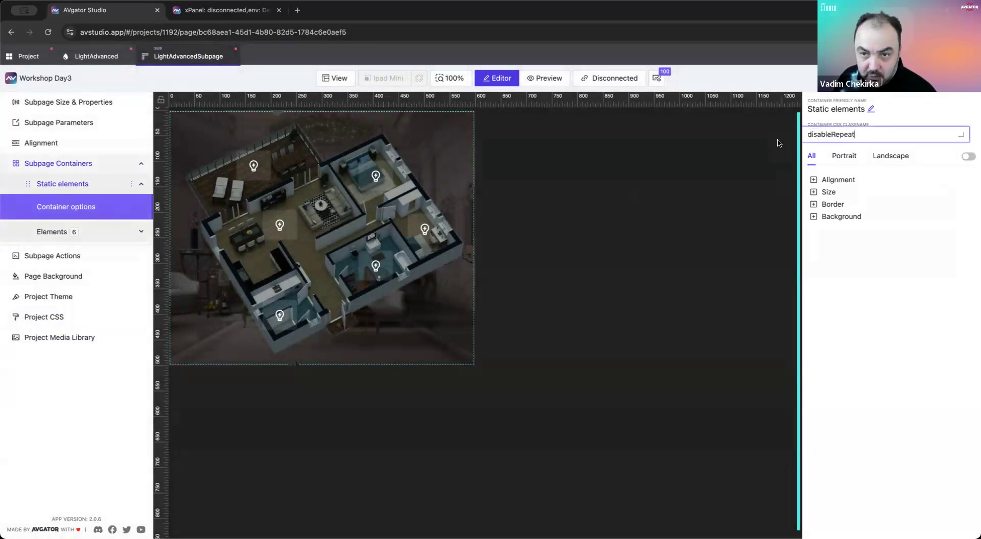
{"action": "key", "text": "Return"}
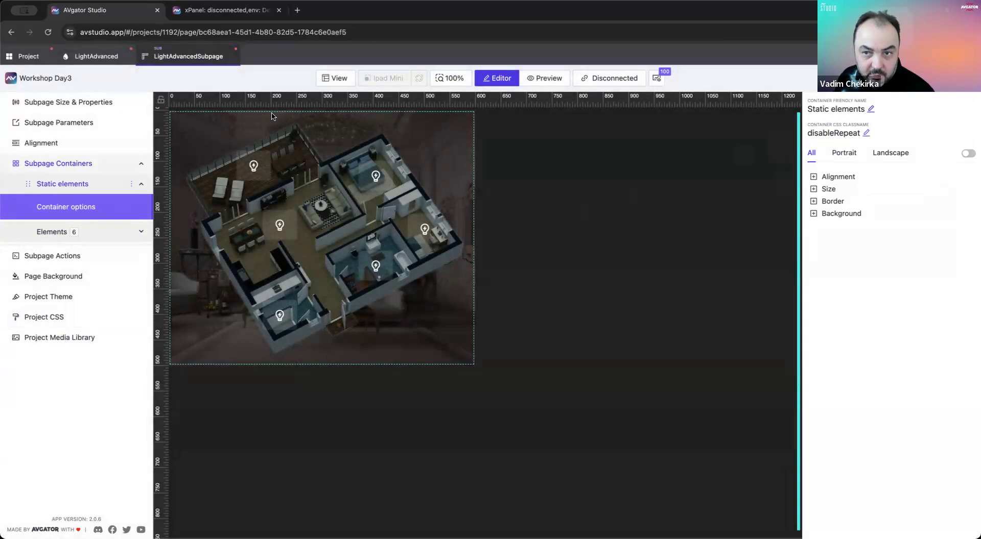
{"action": "key", "text": "super+z"}
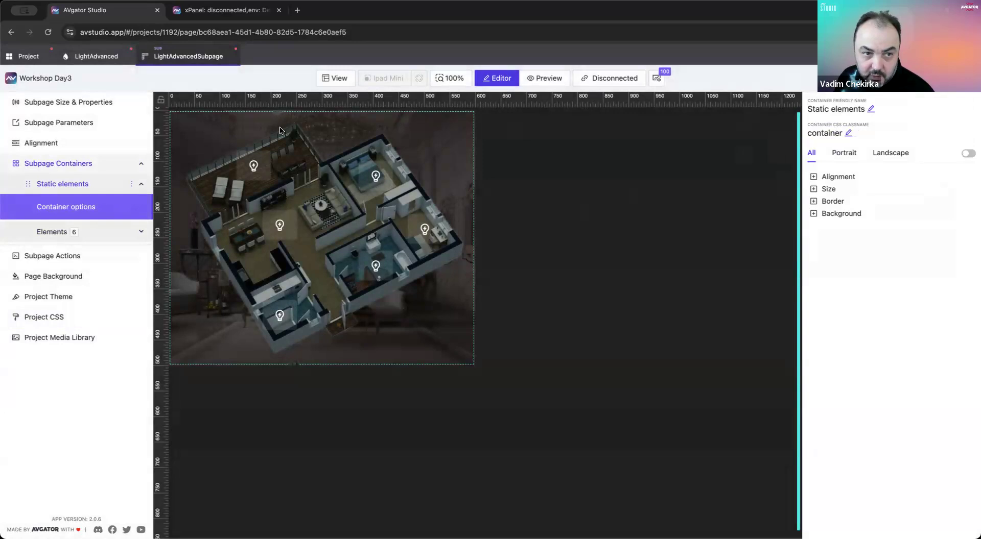
Step: Set the static elements container's CSS class name to disableRepeat and check the floor plan in the live panel
{"action": "left_click_drag", "start_coordinate": [975, 533], "coordinate": [941, 530]}
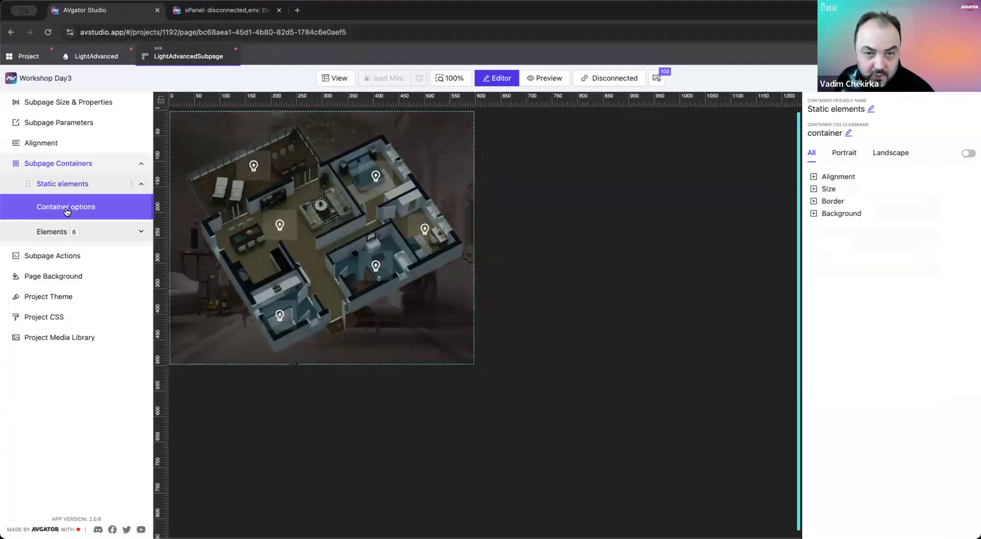
{"action": "left_click", "coordinate": [848, 132]}
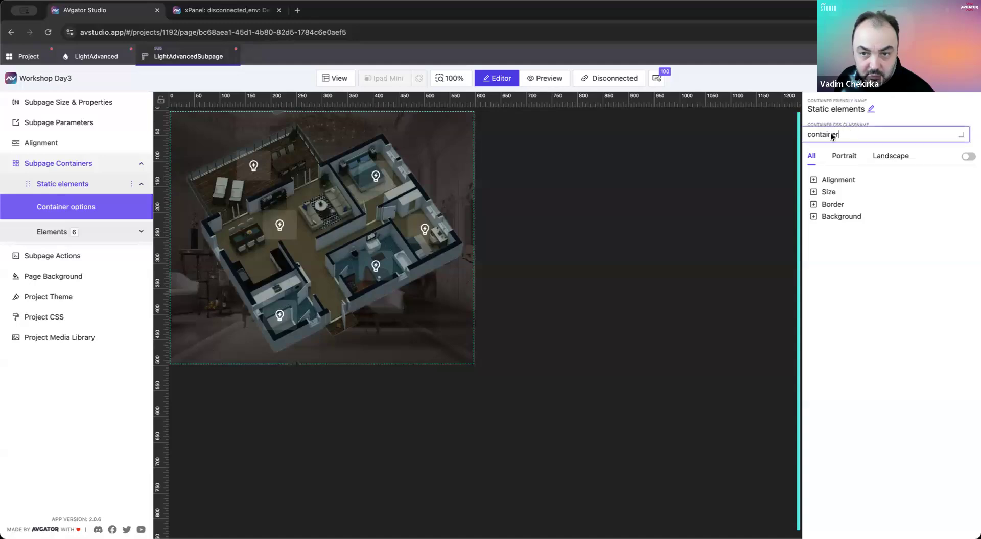
{"action": "type", "text": "disableRepeat"}
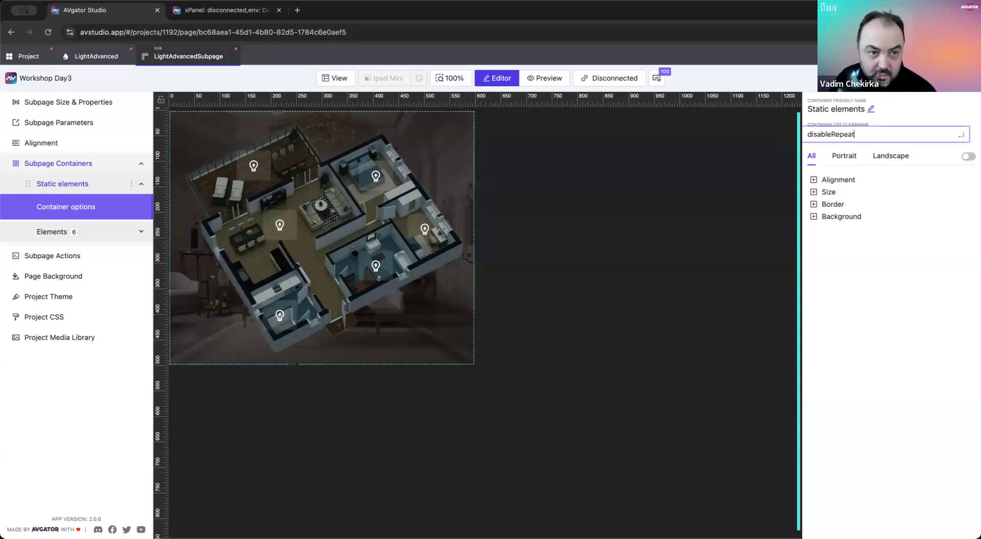
{"action": "key", "text": "Return"}
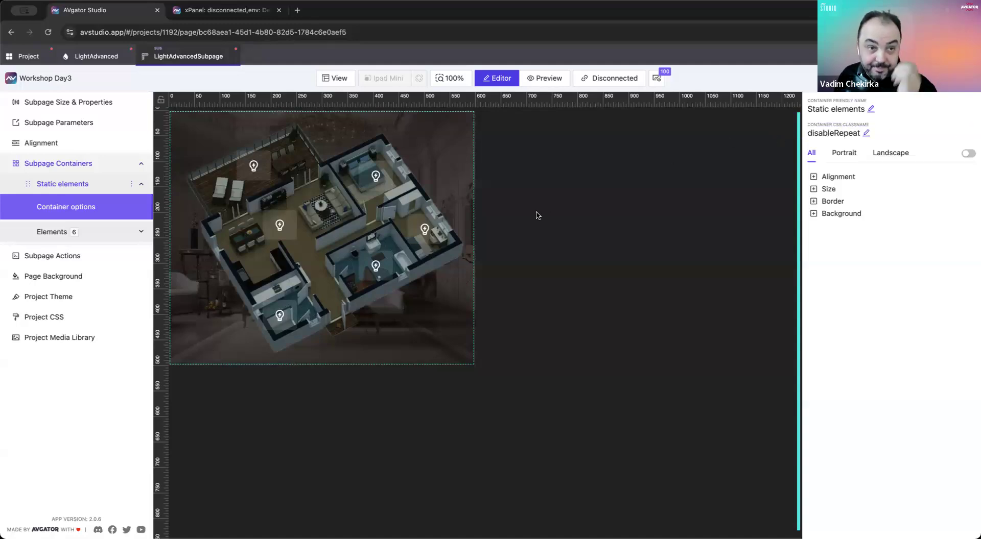
{"action": "left_click", "coordinate": [241, 11]}
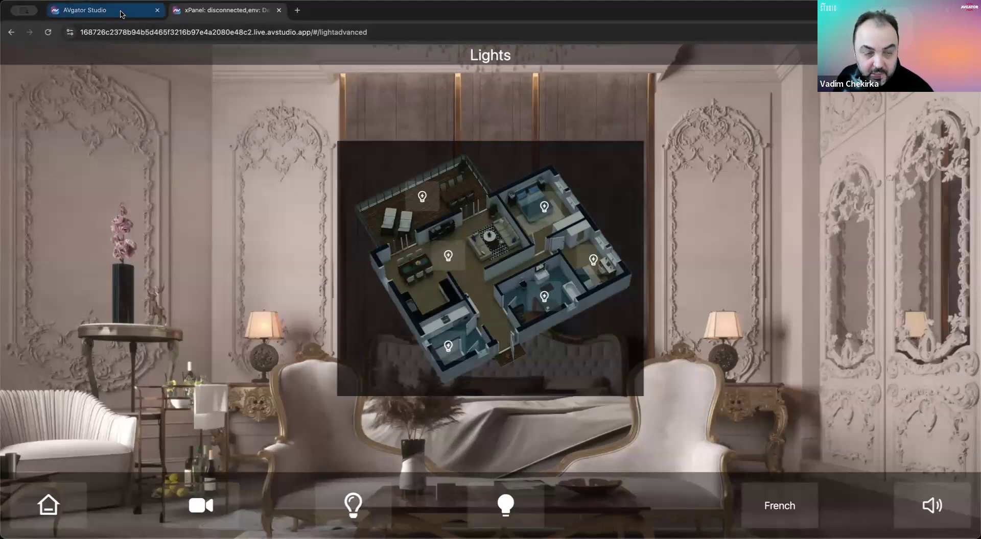
{"action": "left_click", "coordinate": [121, 14]}
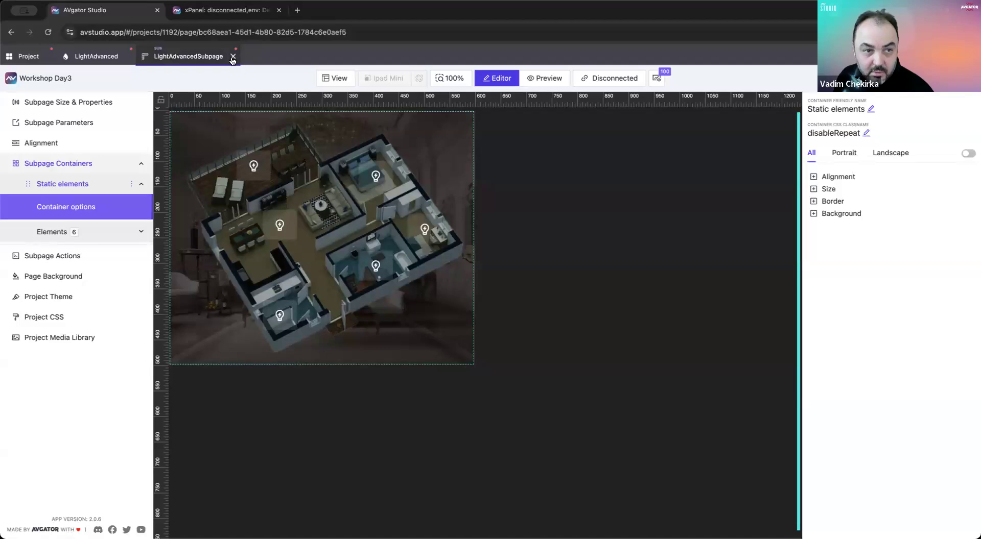
Step: Save the project and close the LightAdvancedSubpage and LightAdvanced pages
{"action": "left_click", "coordinate": [233, 56]}
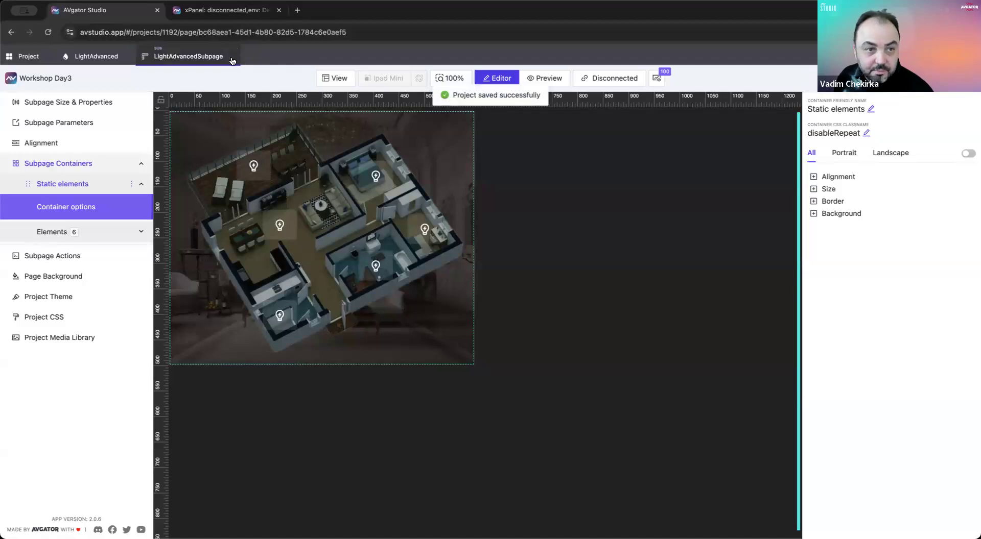
{"action": "left_click", "coordinate": [97, 56]}
{"action": "left_click", "coordinate": [128, 56]}
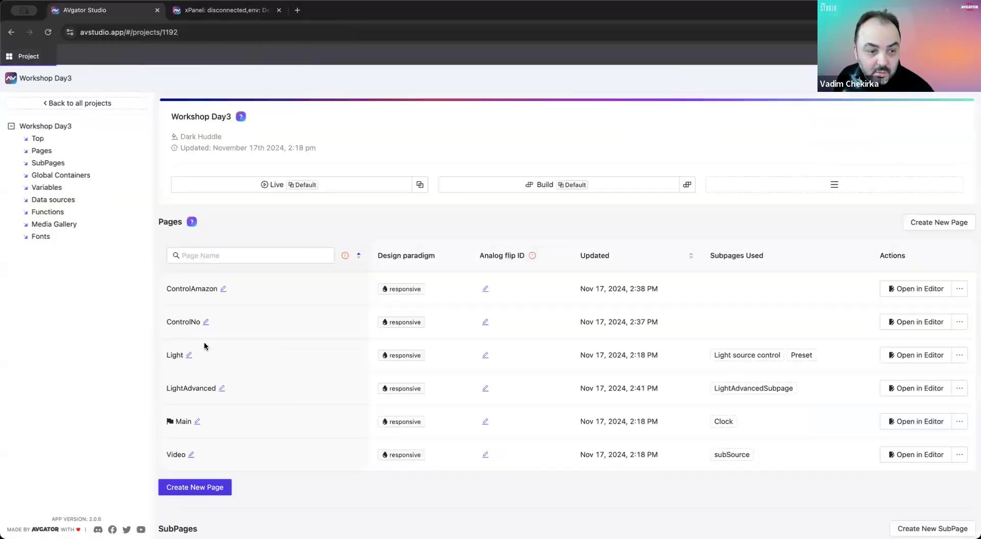
Step: Create a new page named Climate with the Responsive design paradigm and open it in the editor
{"action": "left_click", "coordinate": [210, 487]}
{"action": "left_click", "coordinate": [565, 185]}
{"action": "left_click", "coordinate": [516, 139]}
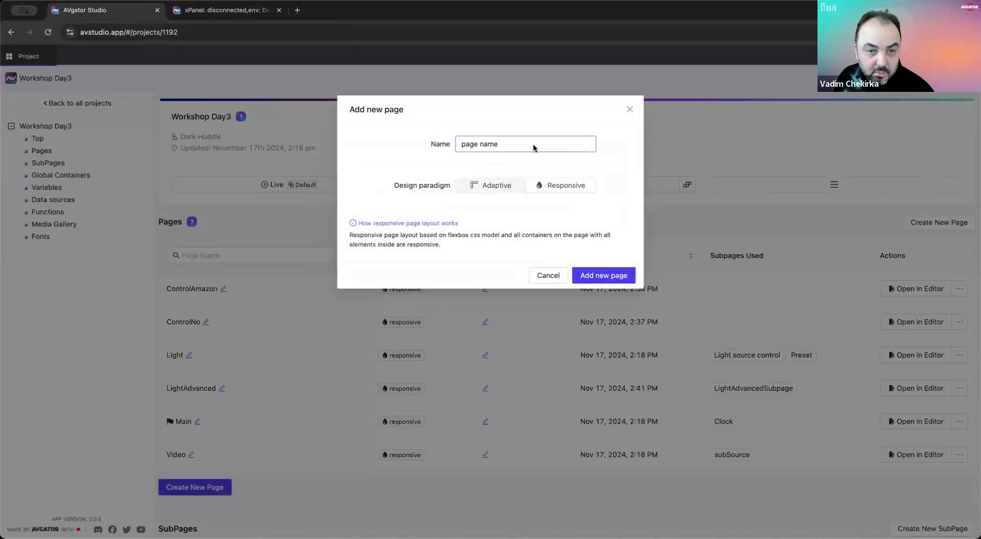
{"action": "key", "text": "ctrl+a"}
{"action": "type", "text": "Cl"}
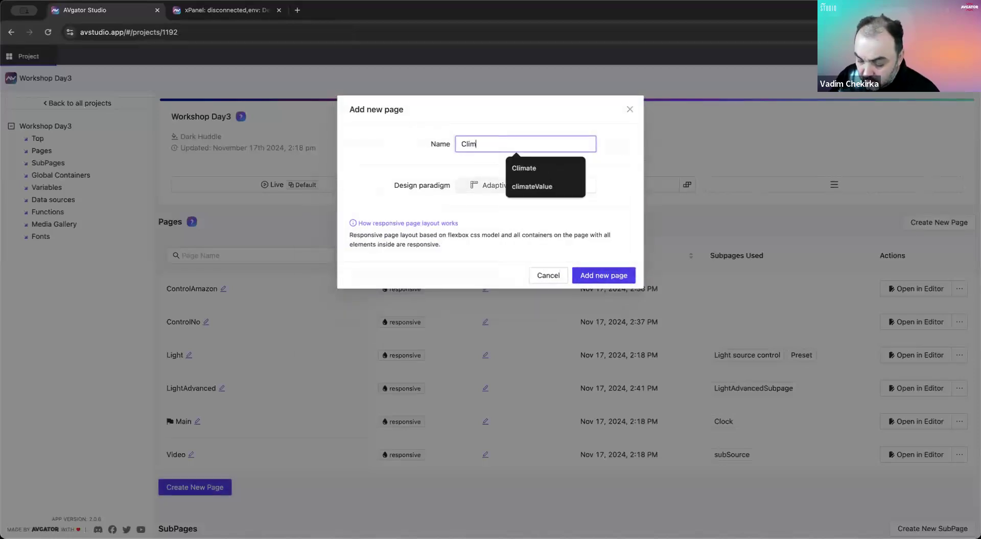
{"action": "type", "text": "imate"}
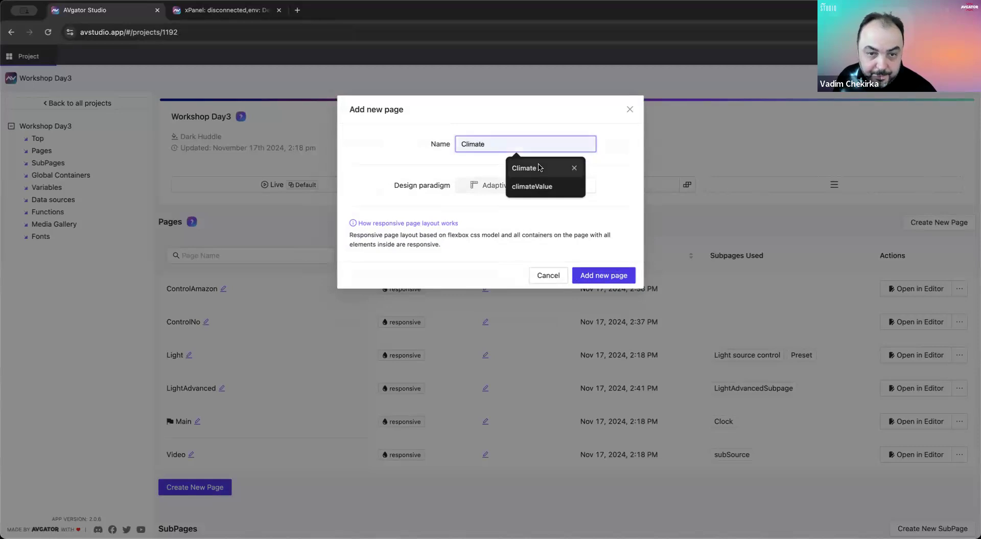
{"action": "left_click", "coordinate": [541, 168]}
{"action": "left_click", "coordinate": [612, 280]}
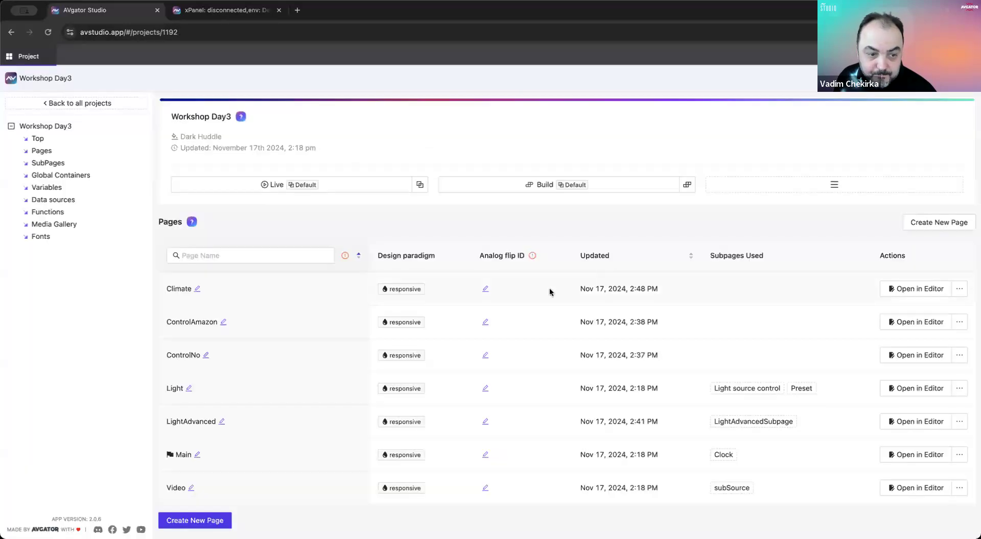
{"action": "left_click", "coordinate": [921, 289]}
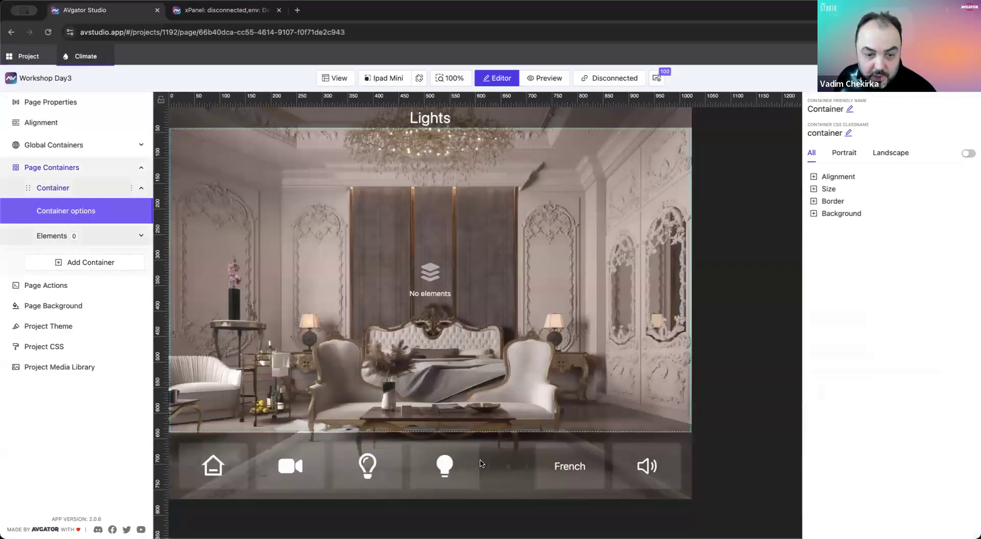
Step: Clone the filled light bulb button in the Climate page's navigation bar
{"action": "scroll", "coordinate": [477, 434], "scroll_direction": "down", "scroll_amount": 3}
{"action": "left_click", "coordinate": [472, 365]}
{"action": "right_click", "coordinate": [469, 359]}
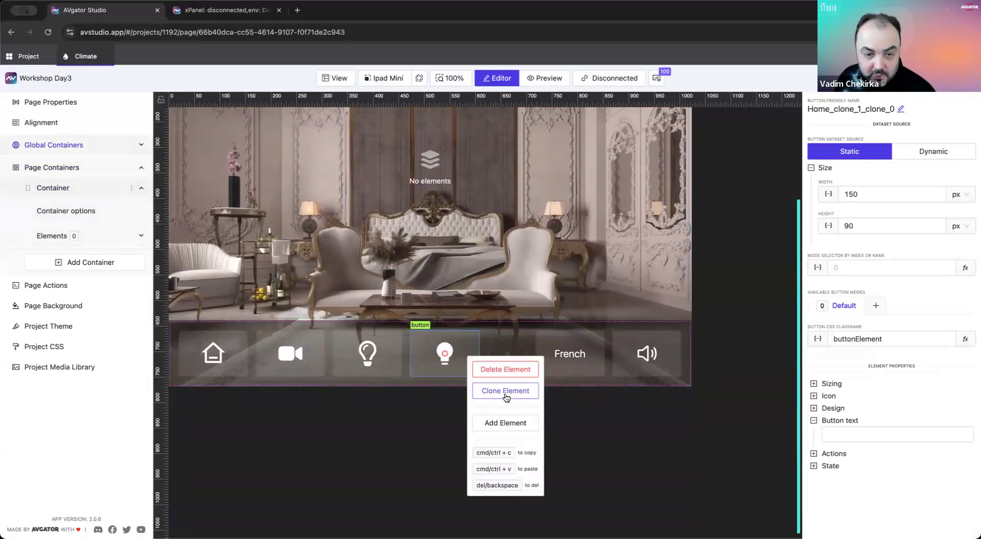
{"action": "left_click", "coordinate": [505, 391]}
{"action": "left_click", "coordinate": [579, 191]}
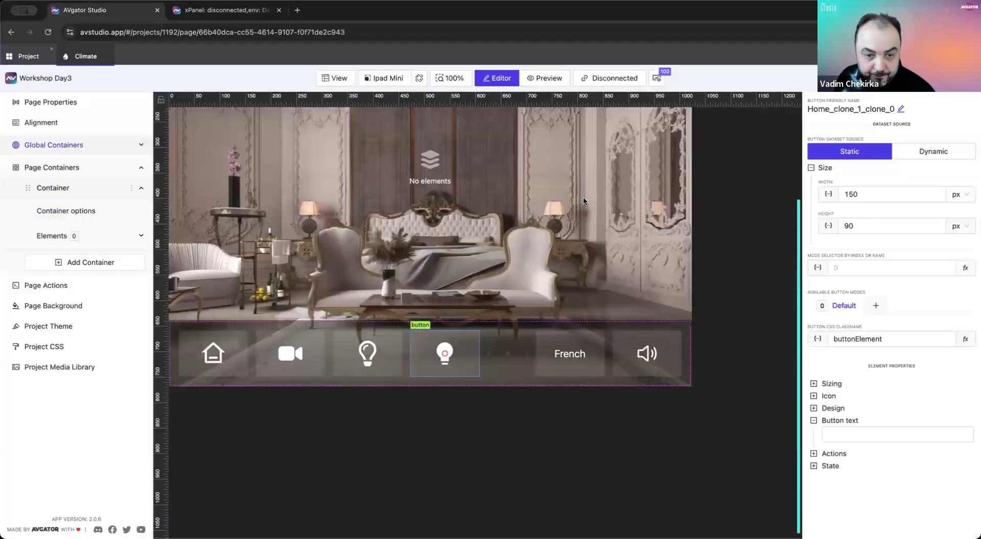
Step: Change the cloned button's icon to FaTemperatureHigh and move the button directly after the filled light bulb button
{"action": "left_click", "coordinate": [666, 358]}
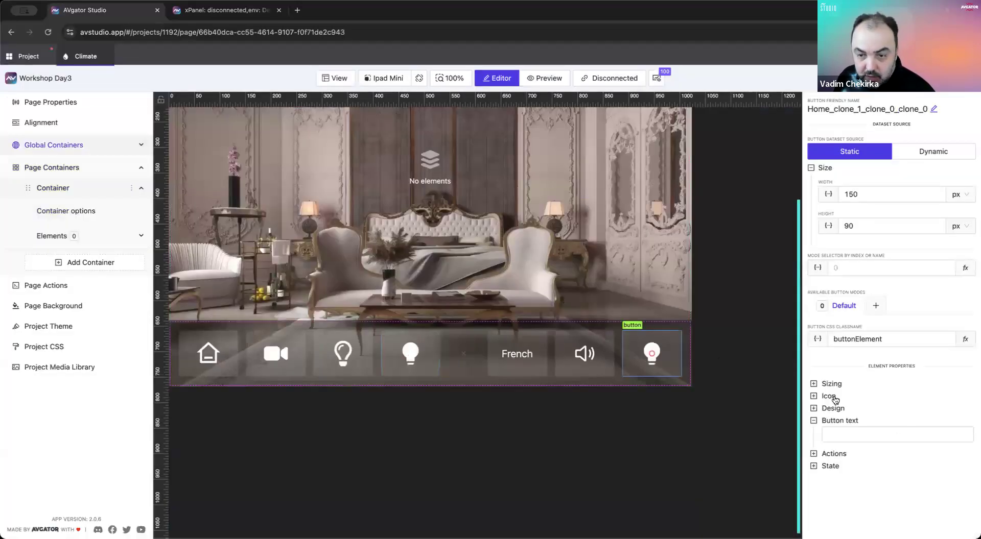
{"action": "left_click", "coordinate": [858, 396]}
{"action": "scroll", "coordinate": [878, 452], "scroll_direction": "down", "scroll_amount": 2}
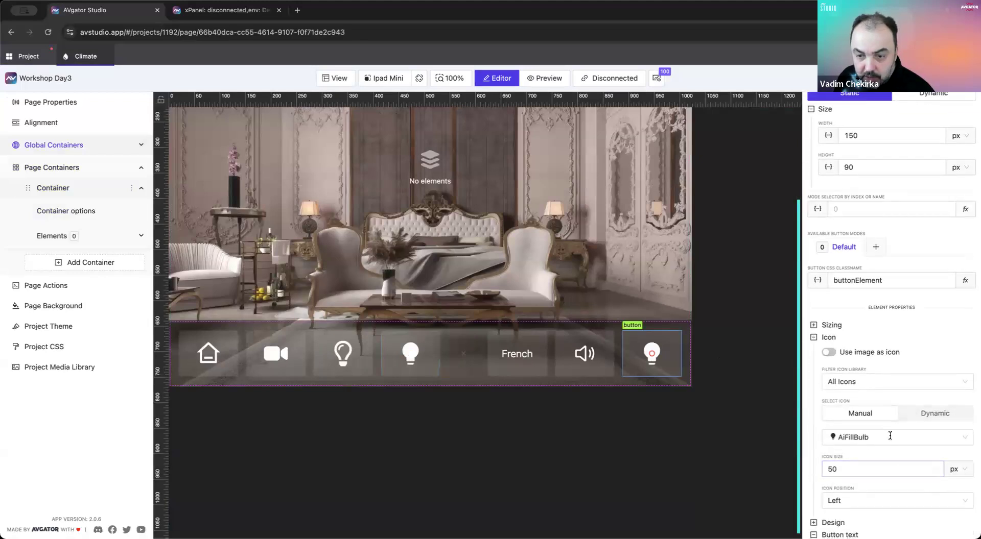
{"action": "left_click", "coordinate": [889, 437]}
{"action": "type", "text": "tempe"}
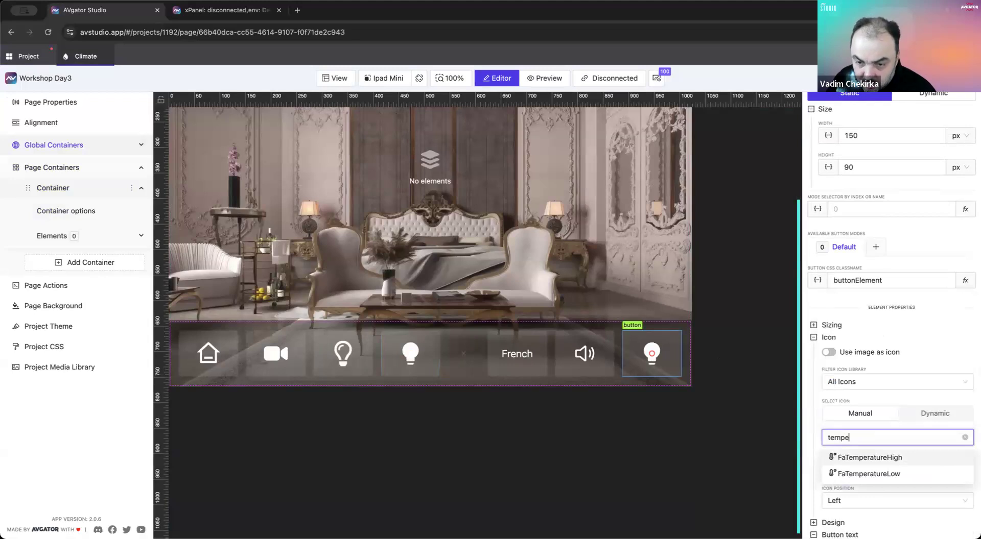
{"action": "key", "text": "Return"}
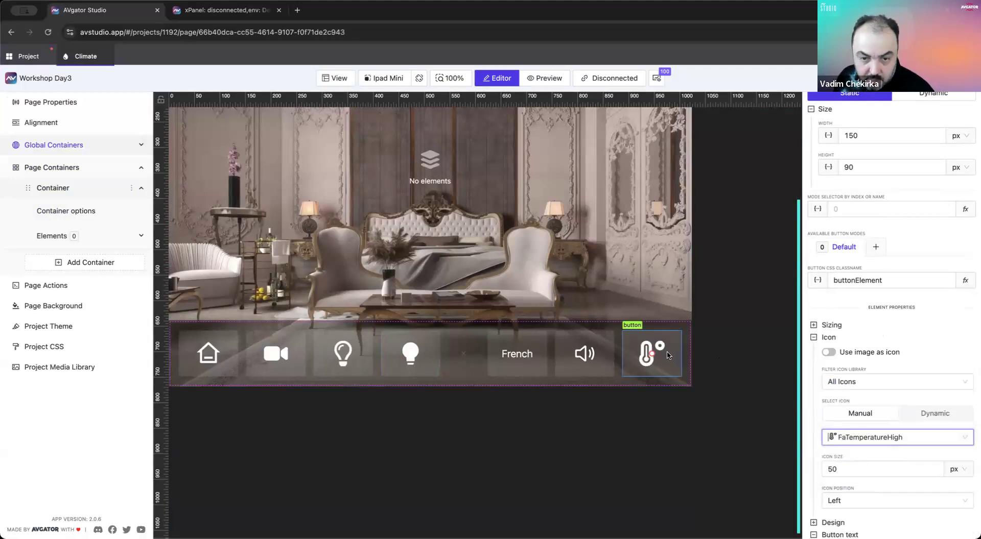
{"action": "left_click_drag", "start_coordinate": [670, 355], "coordinate": [478, 364]}
Step: Edit the thermometer button's tap action so its page flip targets the Climate page, and save the action
{"action": "left_click", "coordinate": [813, 454]}
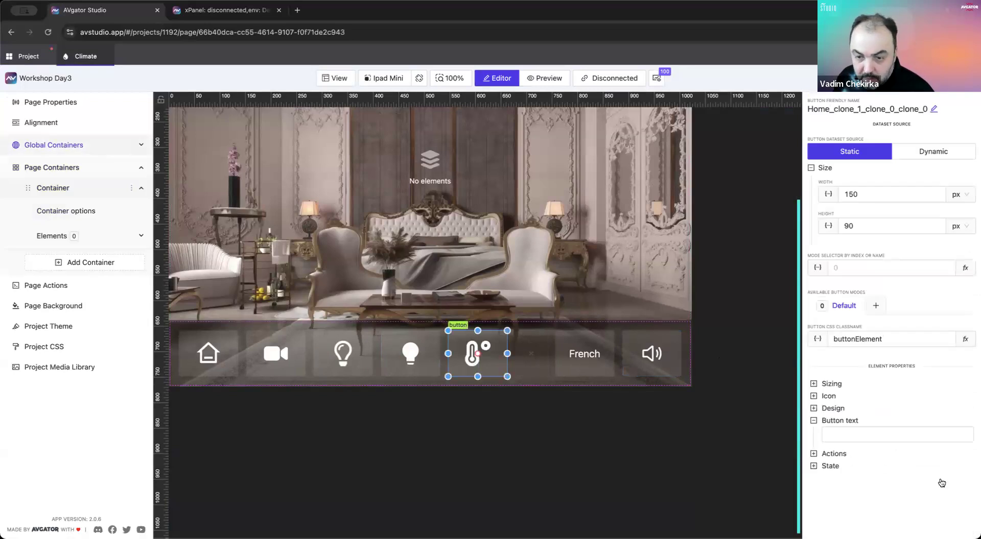
{"action": "scroll", "coordinate": [960, 497], "scroll_direction": "down", "scroll_amount": 1}
{"action": "left_click", "coordinate": [966, 471]}
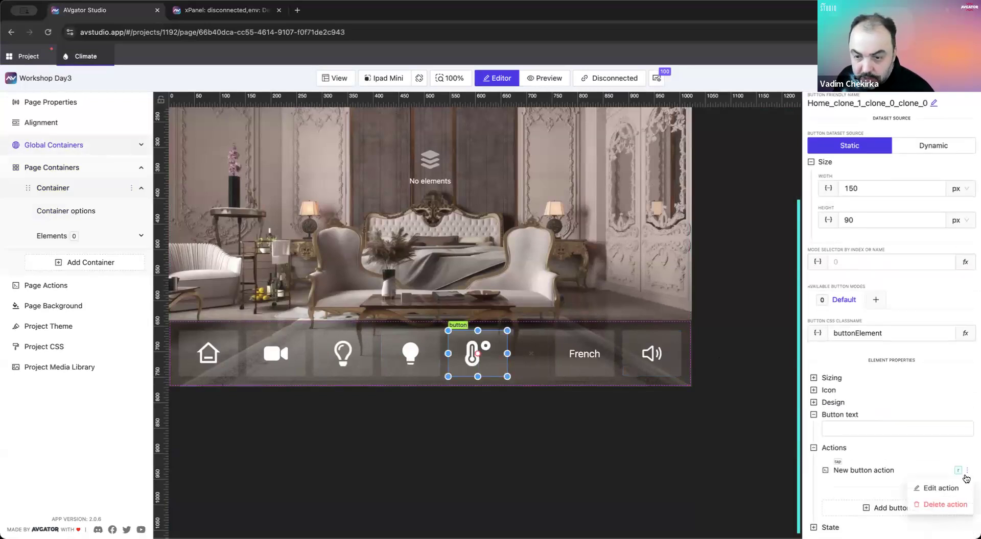
{"action": "left_click", "coordinate": [941, 488]}
{"action": "left_click", "coordinate": [449, 368]}
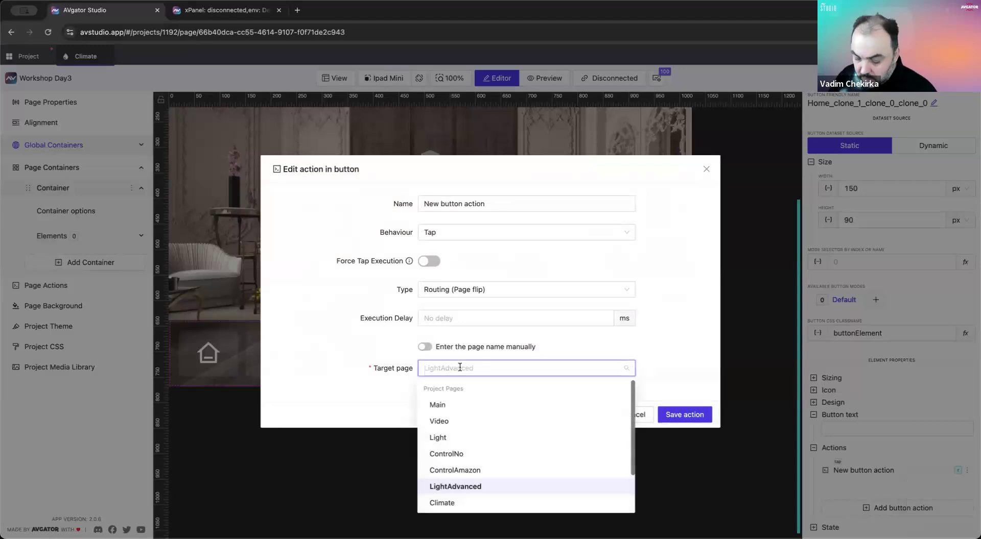
{"action": "type", "text": "cli"}
{"action": "left_click", "coordinate": [478, 406]}
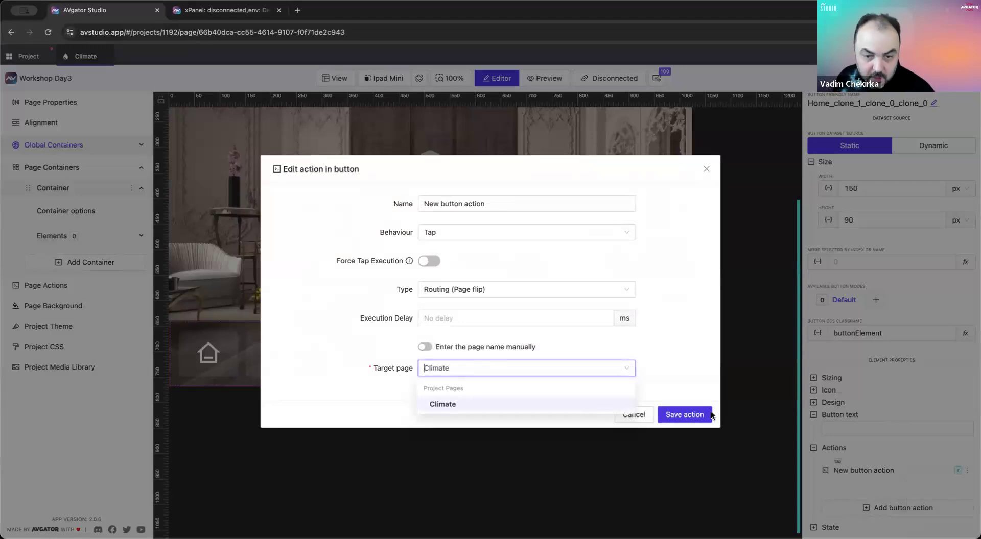
{"action": "left_click", "coordinate": [687, 415]}
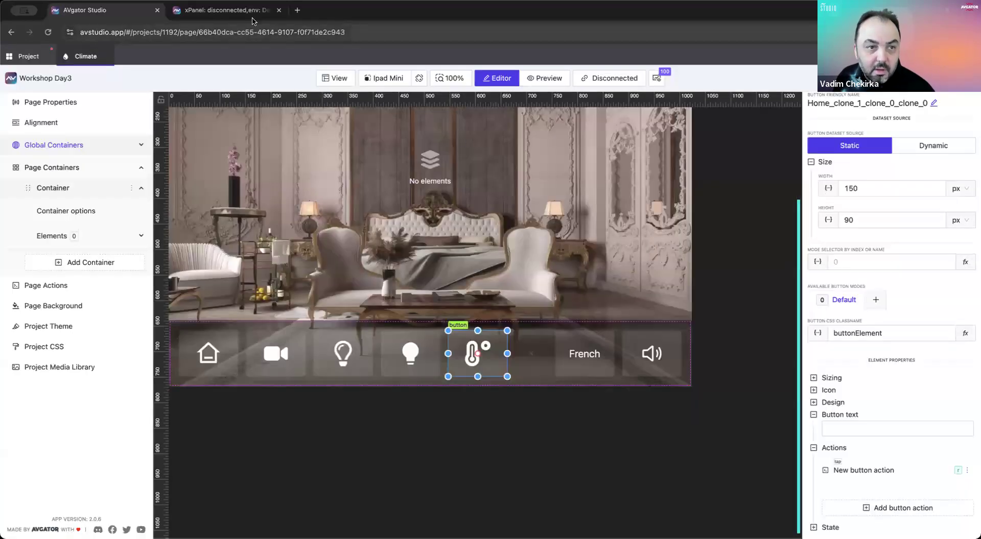
Step: Test the thermometer and filled light bulb navigation buttons in the live panel, ending on the Climate page
{"action": "left_click", "coordinate": [227, 10]}
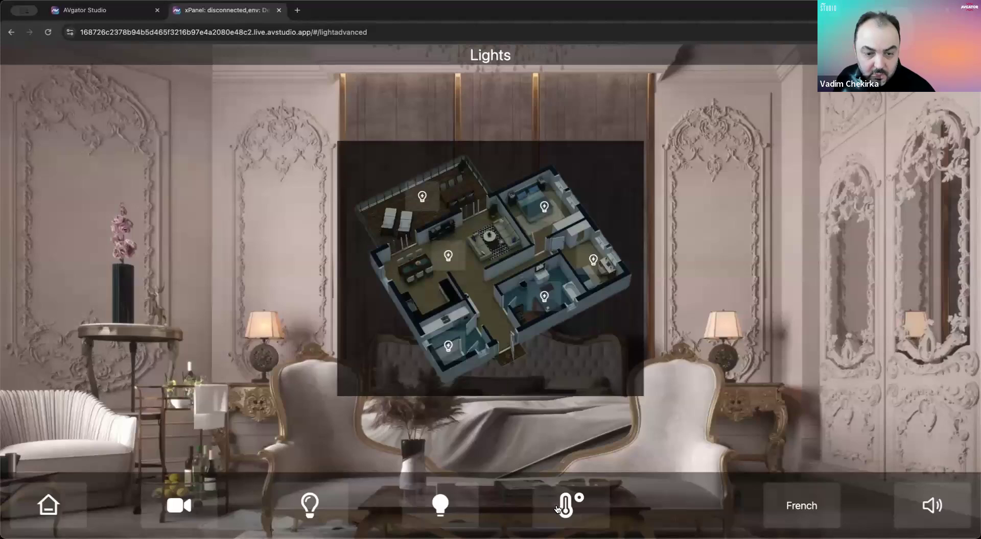
{"action": "left_click", "coordinate": [563, 510]}
{"action": "left_click", "coordinate": [449, 511]}
{"action": "left_click", "coordinate": [547, 510]}
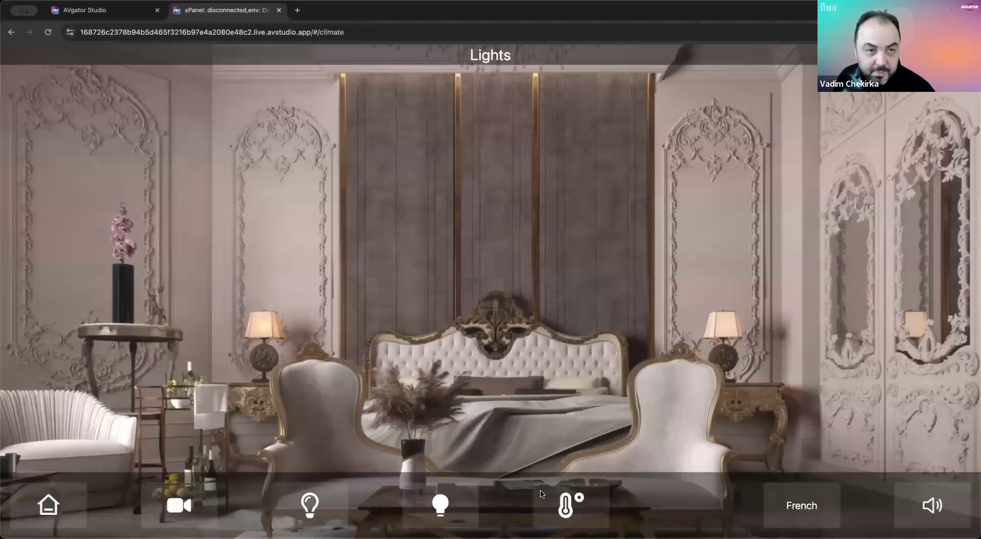
Step: Return to the AVgator Studio editor and add a Slider element to the empty container of the Climate page
{"action": "left_click", "coordinate": [110, 11]}
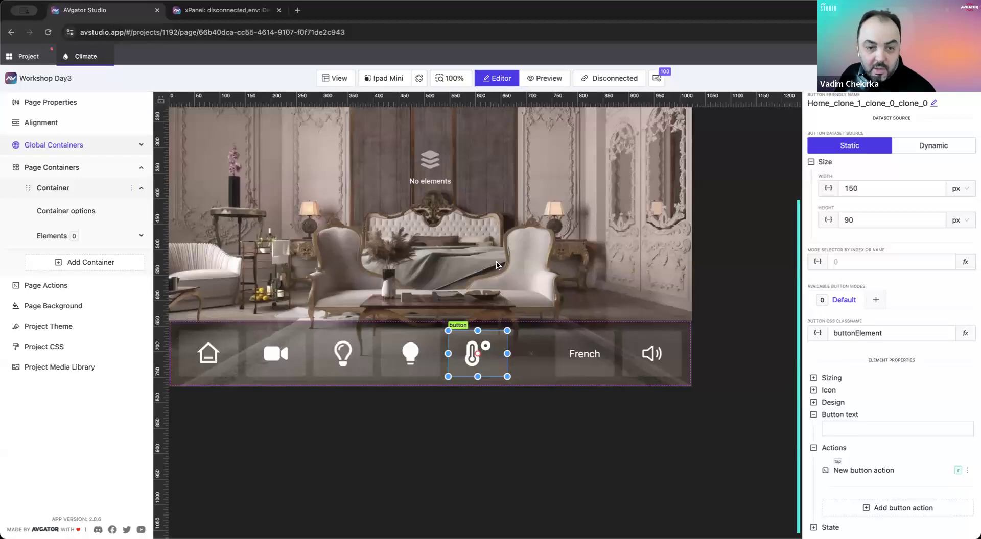
{"action": "scroll", "coordinate": [572, 347], "scroll_direction": "up", "scroll_amount": 5}
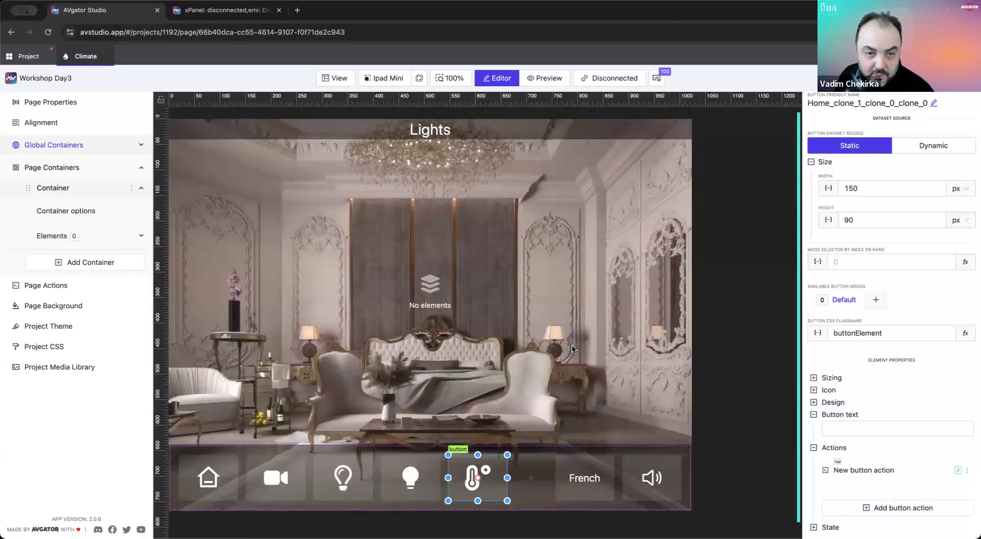
{"action": "left_click", "coordinate": [434, 306]}
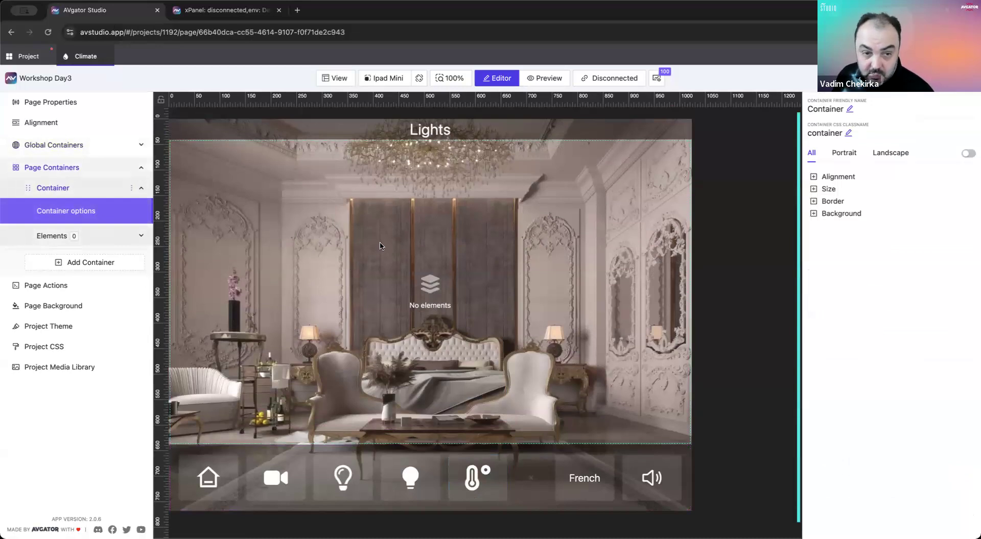
{"action": "right_click", "coordinate": [405, 245]}
{"action": "left_click", "coordinate": [448, 263]}
{"action": "left_click", "coordinate": [473, 172]}
{"action": "type", "text": "slid"}
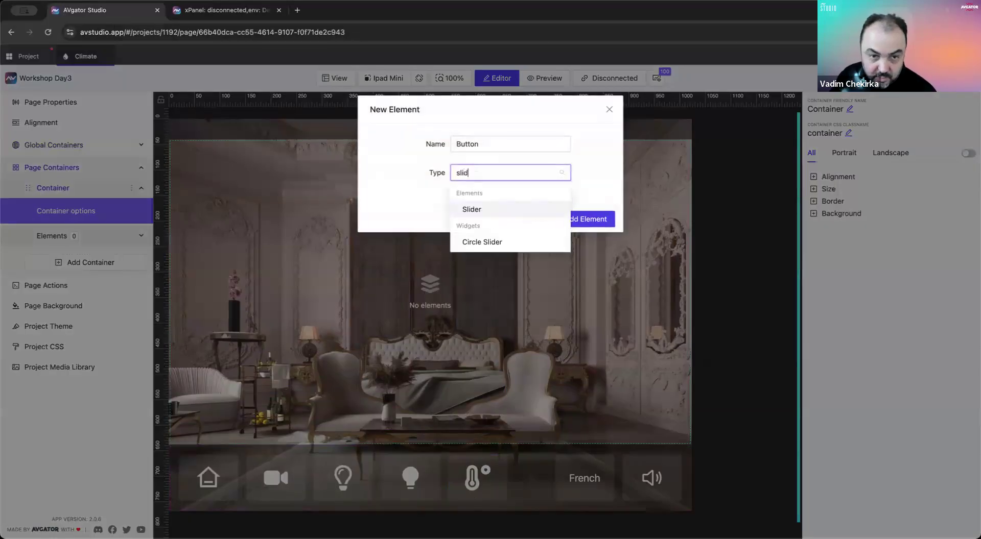
{"action": "key", "text": "Return"}
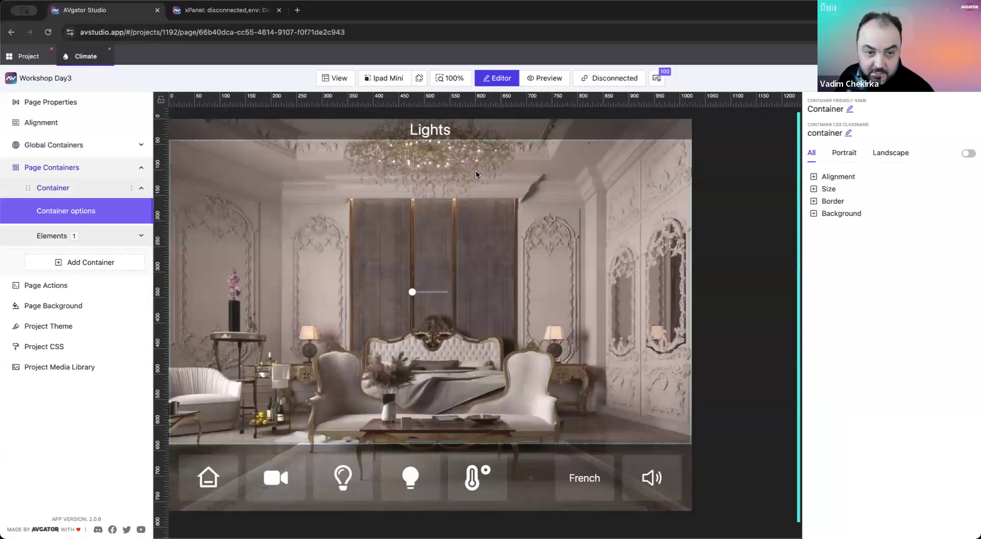
Step: Add a Circle Slider widget to the same Climate page container
{"action": "left_click", "coordinate": [447, 295]}
{"action": "right_click", "coordinate": [441, 253]}
{"action": "left_click", "coordinate": [473, 255]}
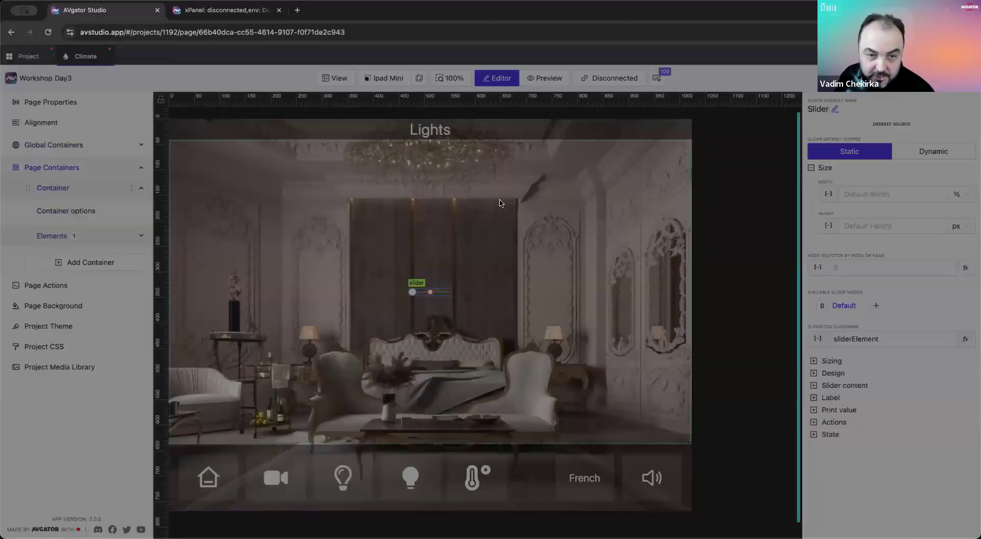
{"action": "left_click", "coordinate": [490, 178]}
{"action": "type", "text": "cir"}
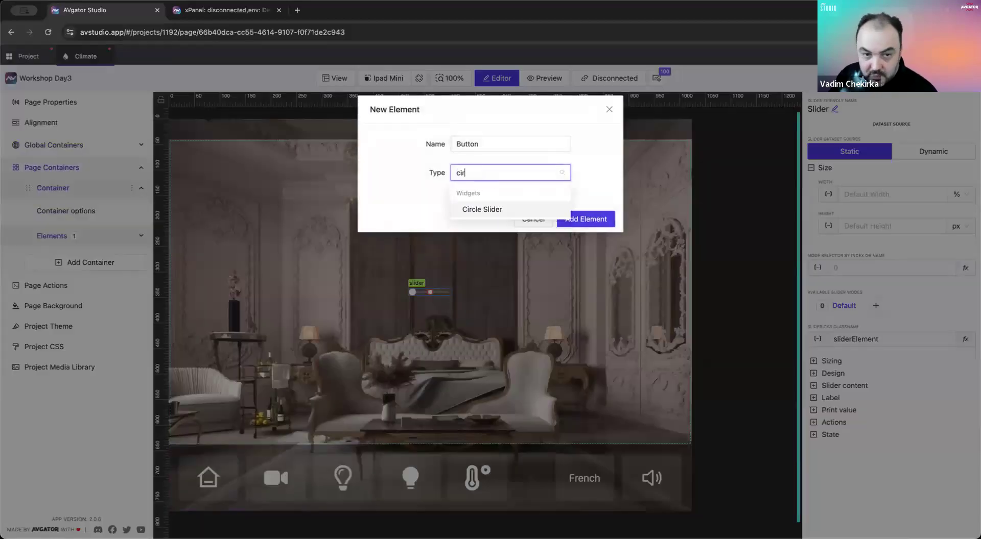
{"action": "key", "text": "Return"}
{"action": "key", "text": "Return"}
Step: Delete the plain slider from the Climate page container, keeping the circle slider
{"action": "left_click", "coordinate": [446, 226]}
{"action": "left_click", "coordinate": [447, 228]}
{"action": "key", "text": "Delete"}
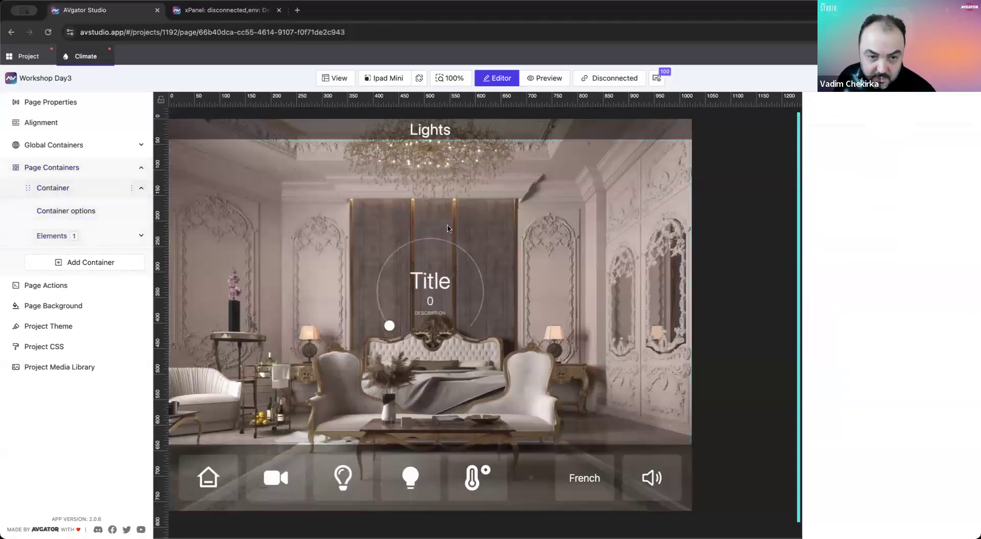
Step: Append "New Room" to the circle slider's title text and save it
{"action": "left_click", "coordinate": [416, 255]}
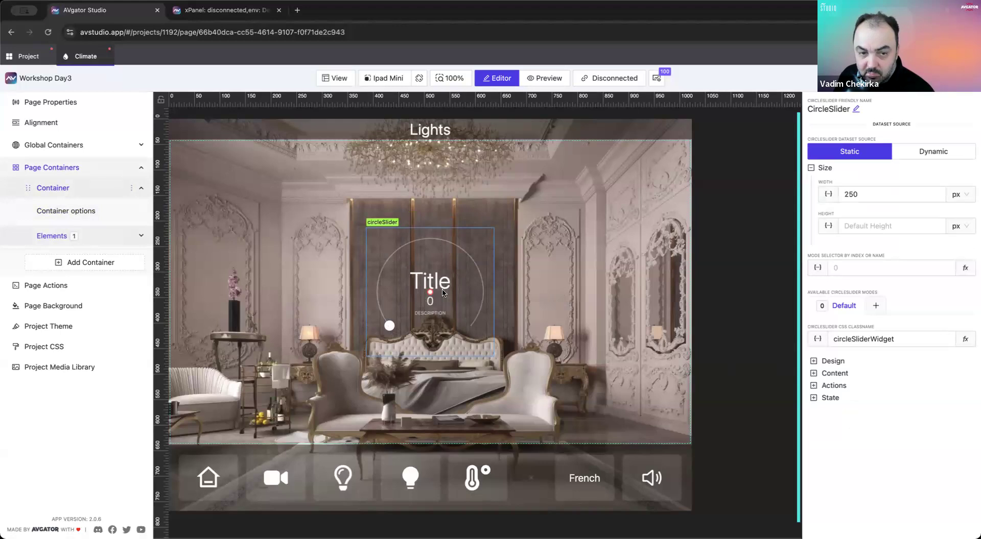
{"action": "left_click", "coordinate": [814, 374]}
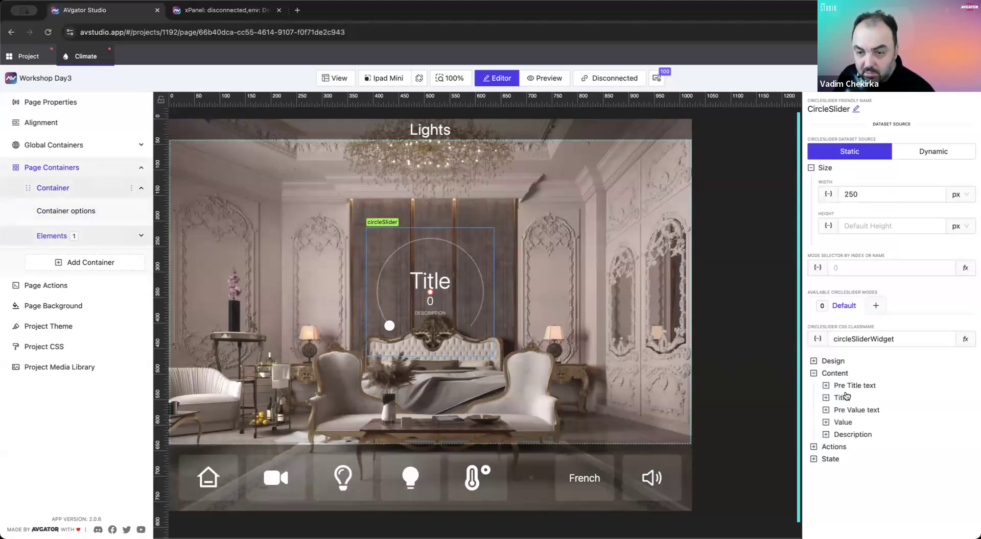
{"action": "left_click", "coordinate": [841, 398]}
{"action": "left_click", "coordinate": [866, 424]}
{"action": "left_click", "coordinate": [333, 189]}
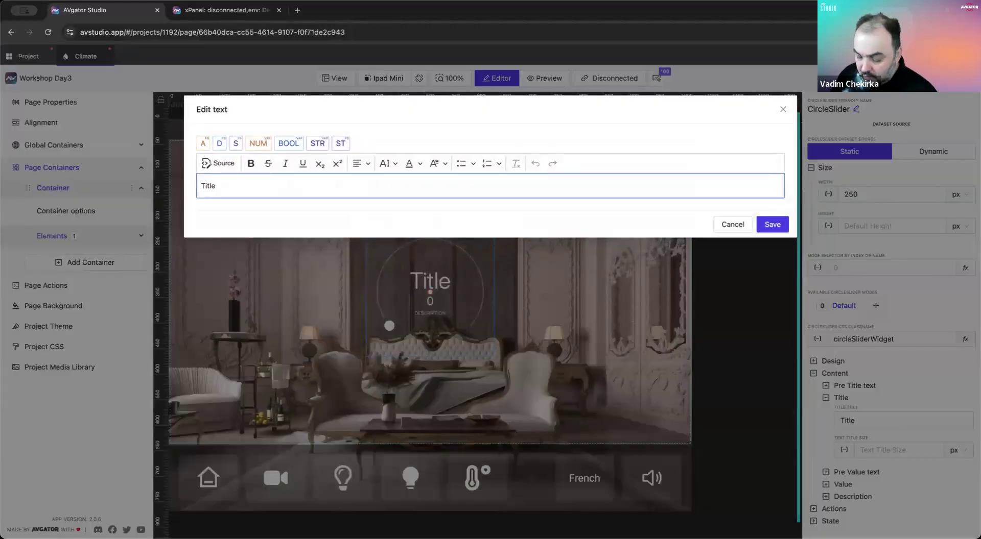
{"action": "type", "text": "New Room"}
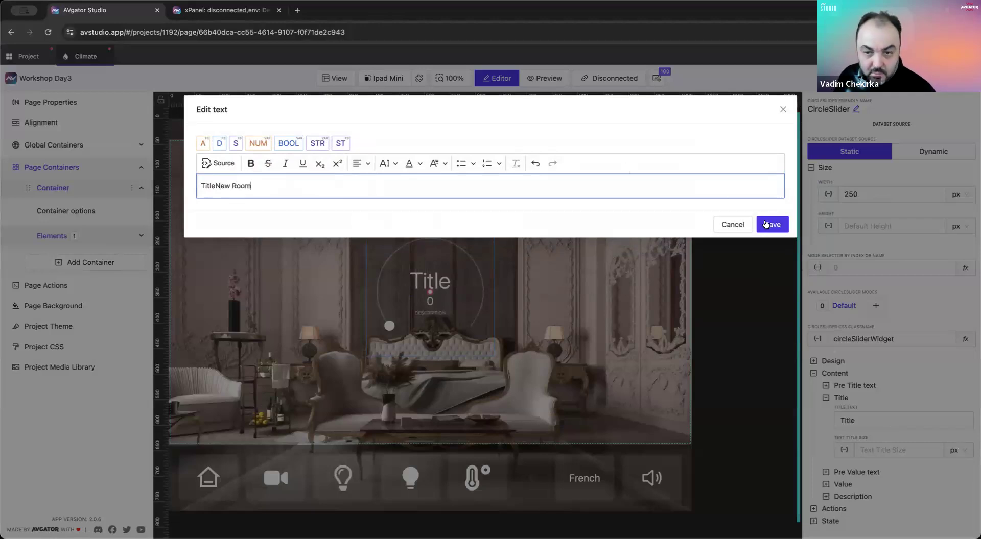
{"action": "left_click", "coordinate": [767, 224]}
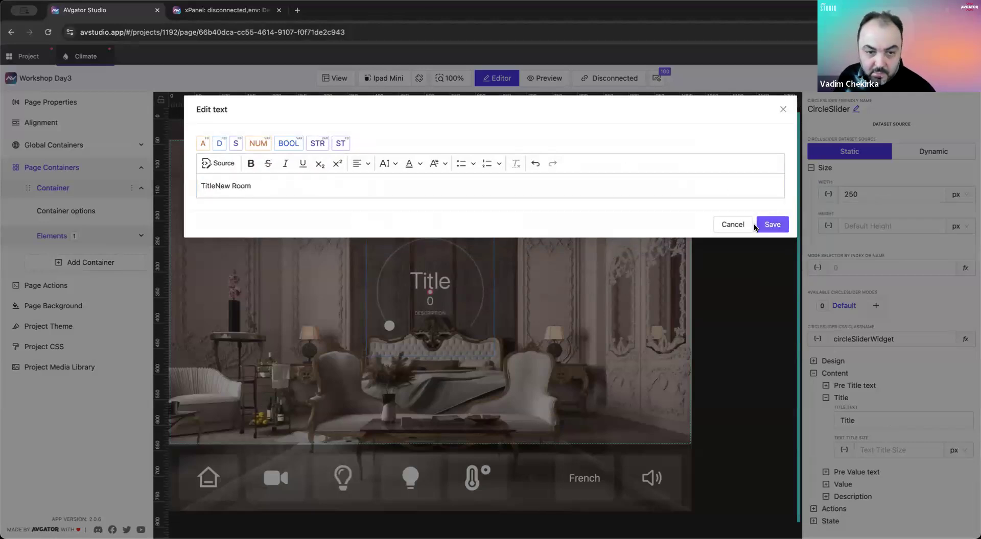
Step: Set the circle slider's value signal to 123
{"action": "left_click", "coordinate": [840, 485]}
{"action": "scroll", "coordinate": [838, 490], "scroll_direction": "down", "scroll_amount": 3}
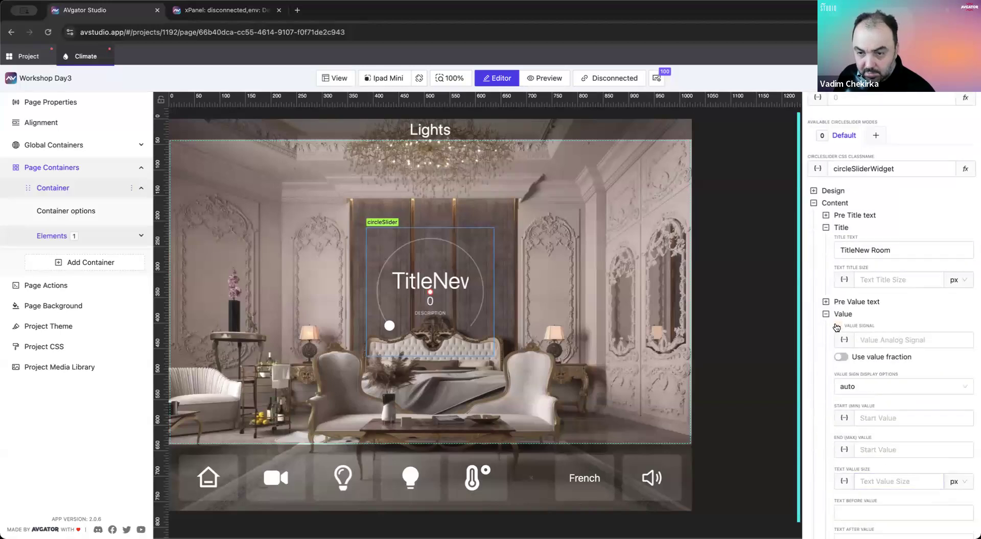
{"action": "left_click", "coordinate": [873, 339]}
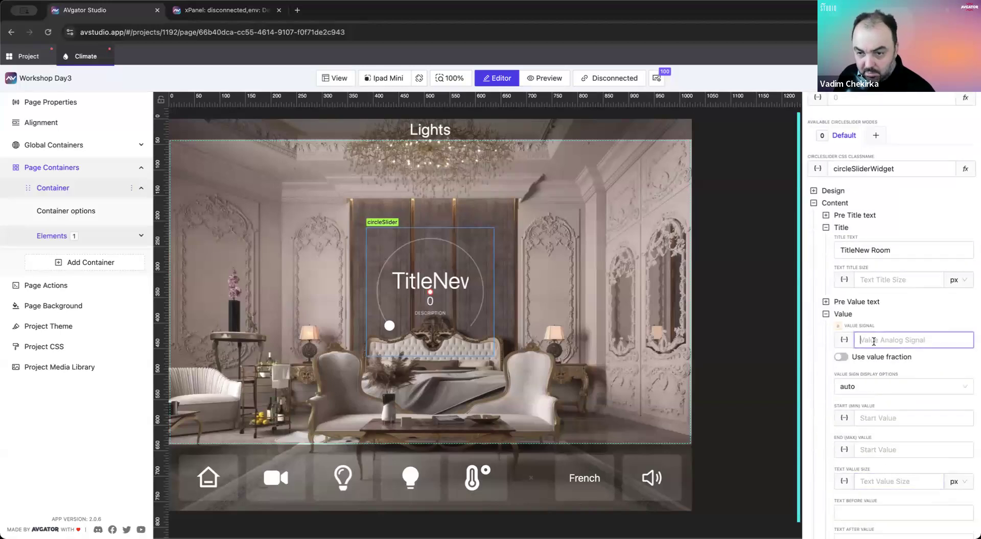
{"action": "type", "text": "123"}
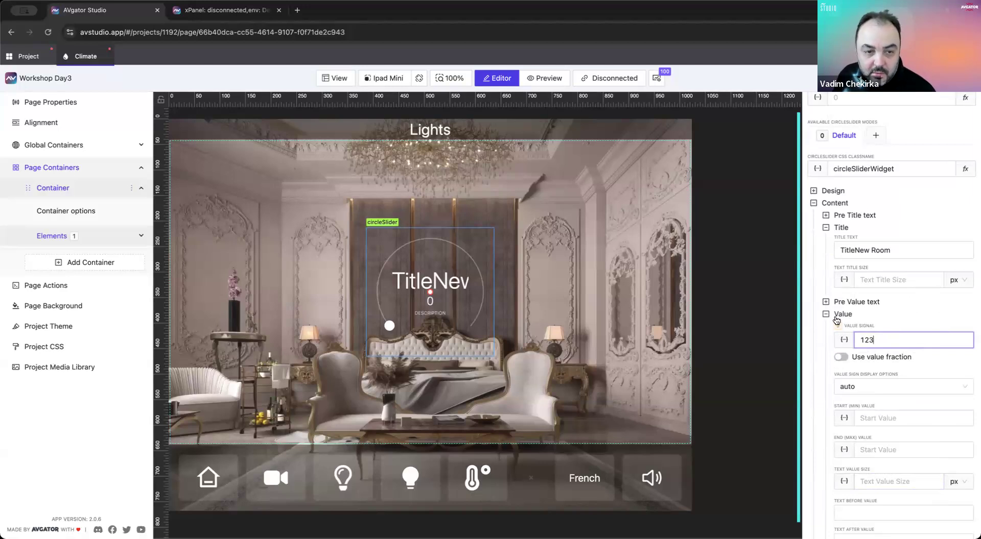
Step: Delete the circle slider from the Climate page container
{"action": "left_click", "coordinate": [517, 302]}
{"action": "left_click", "coordinate": [415, 273]}
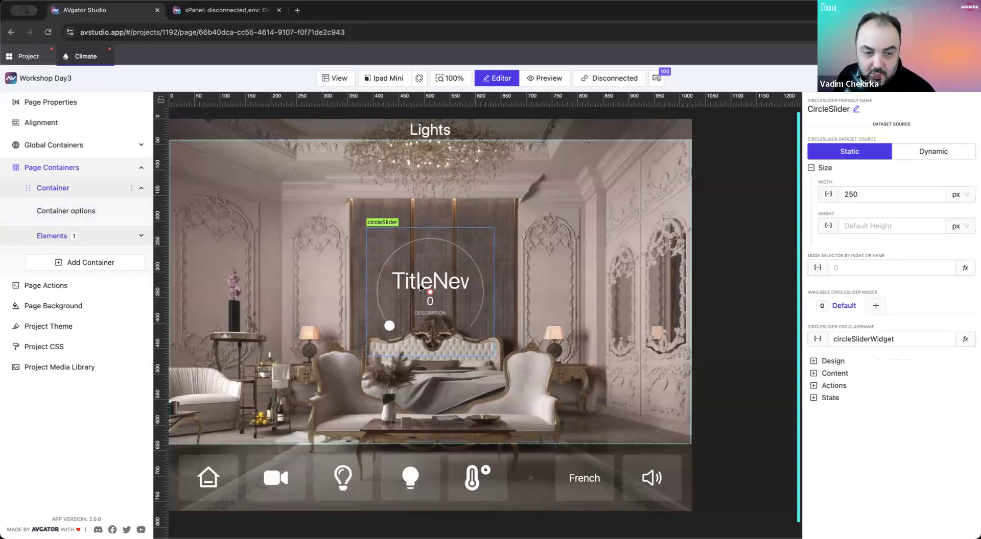
{"action": "right_click", "coordinate": [445, 270]}
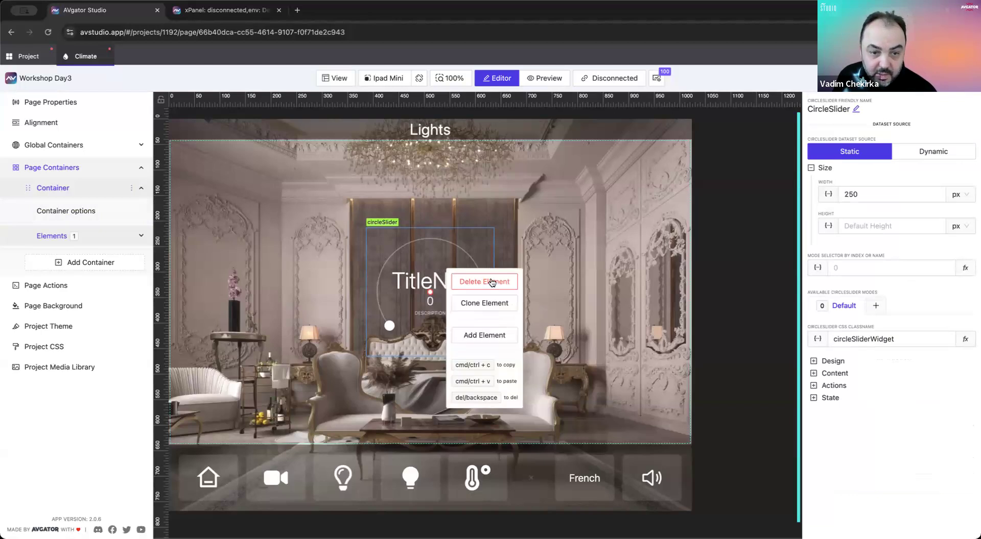
{"action": "left_click", "coordinate": [491, 283]}
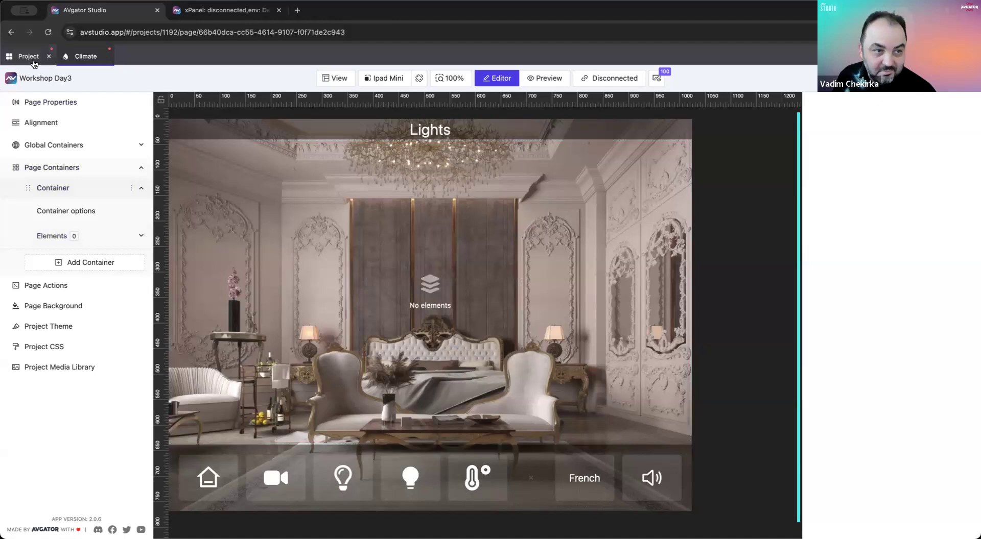
Step: Review the JSON structure of the project's Lights datasource and close it without changes
{"action": "left_click", "coordinate": [33, 63]}
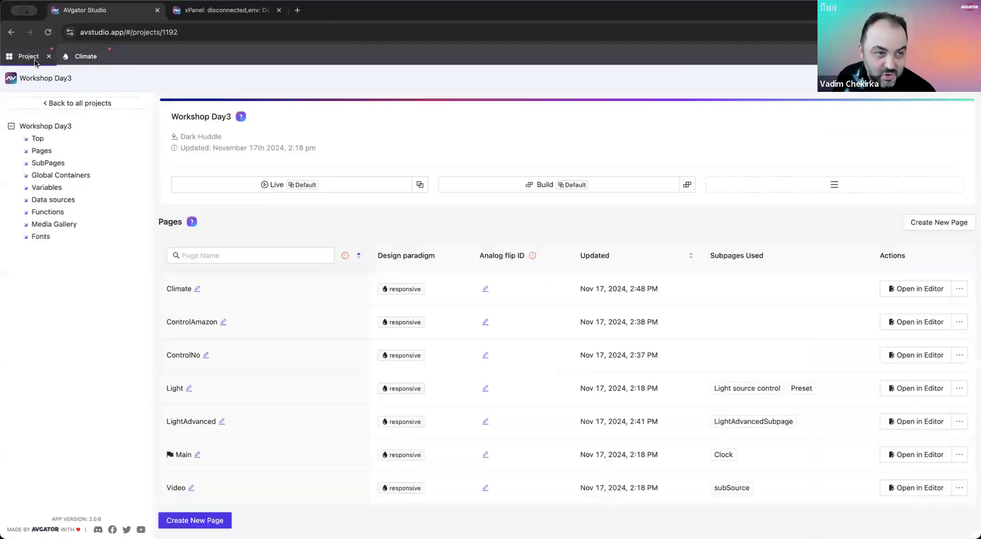
{"action": "left_click", "coordinate": [50, 202]}
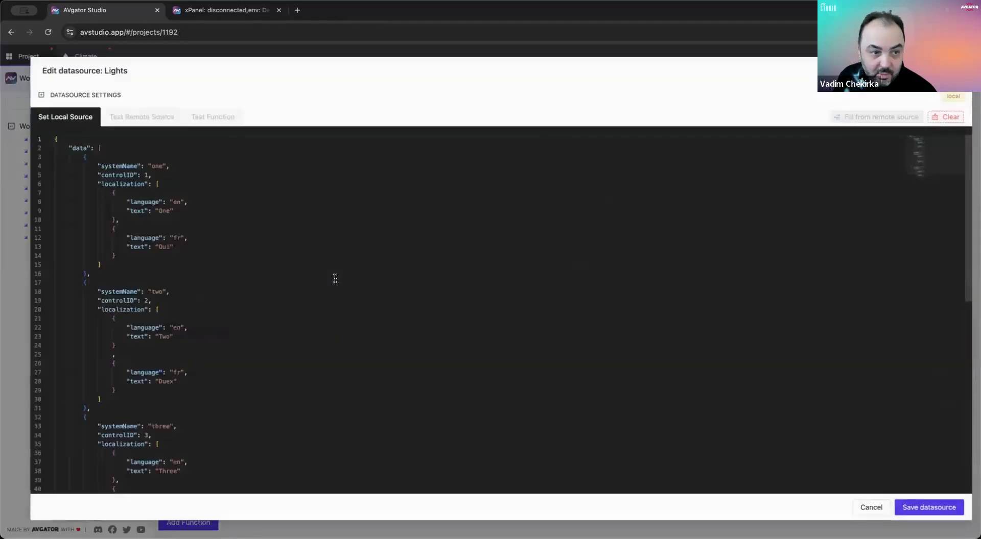
{"action": "left_click", "coordinate": [937, 166]}
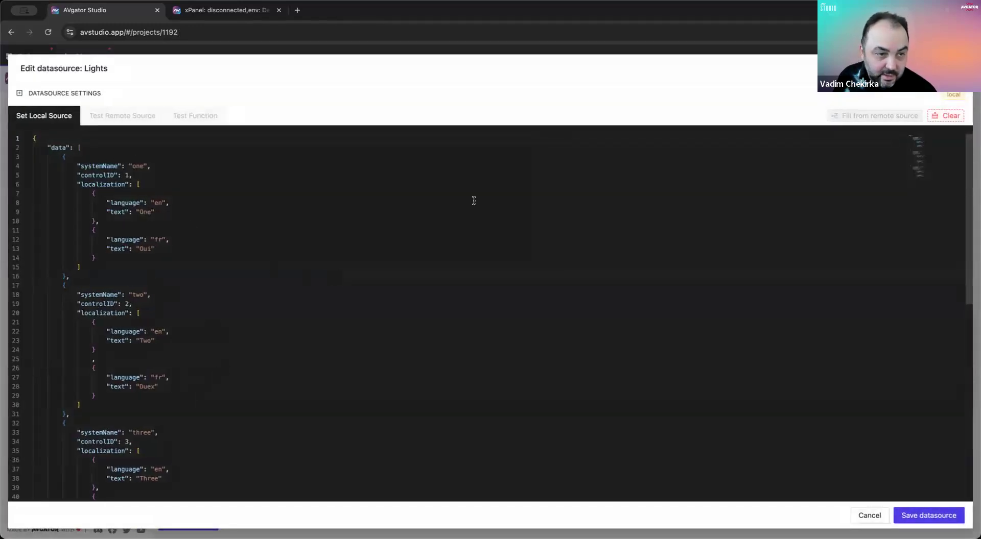
{"action": "left_click", "coordinate": [958, 69]}
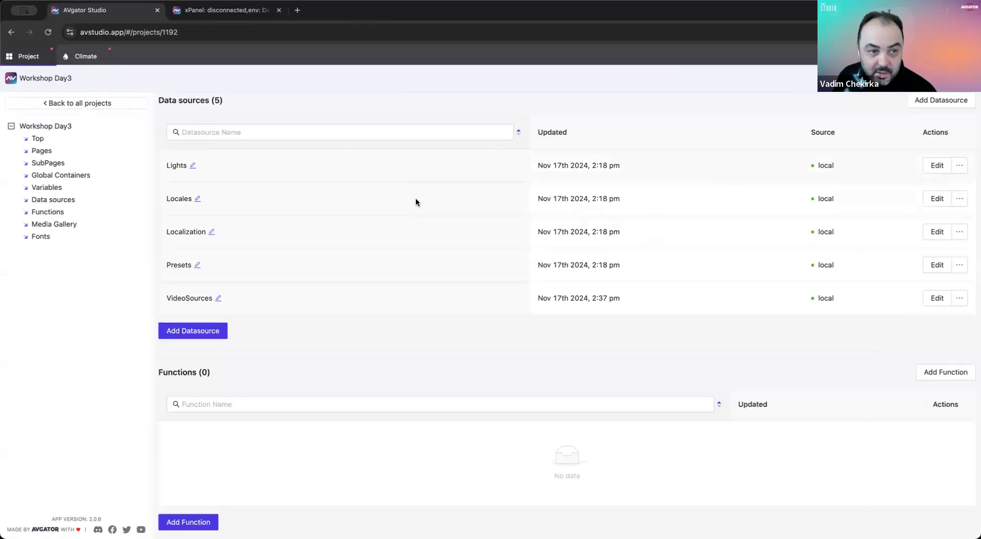
Step: Clone the Lights datasource and rename the copy Climate
{"action": "left_click", "coordinate": [959, 165]}
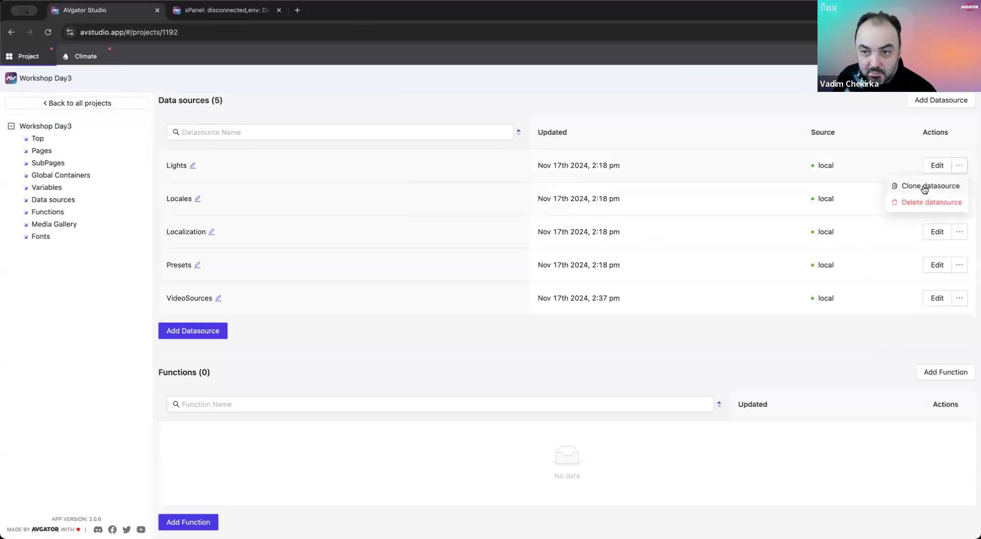
{"action": "left_click", "coordinate": [924, 187]}
{"action": "left_click", "coordinate": [221, 199]}
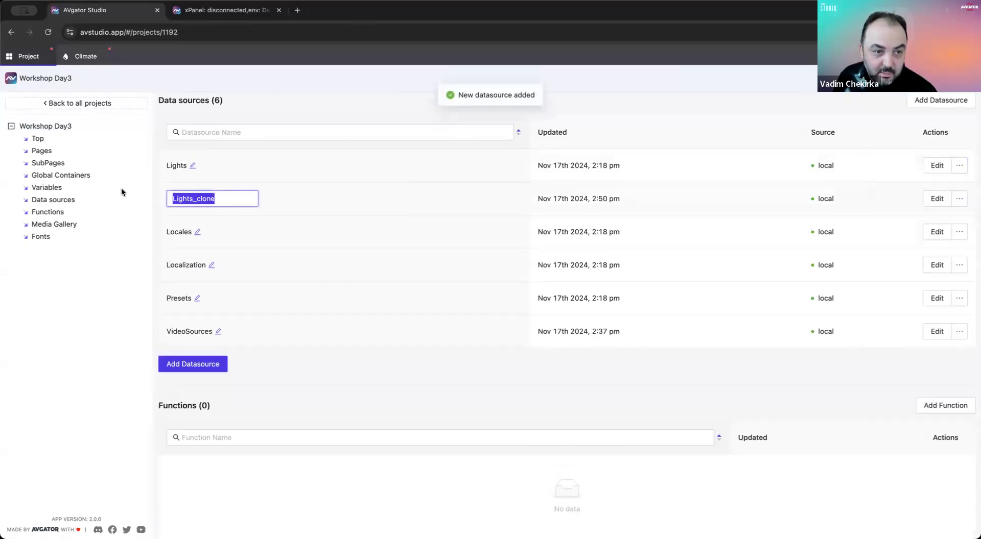
{"action": "type", "text": "Clim"}
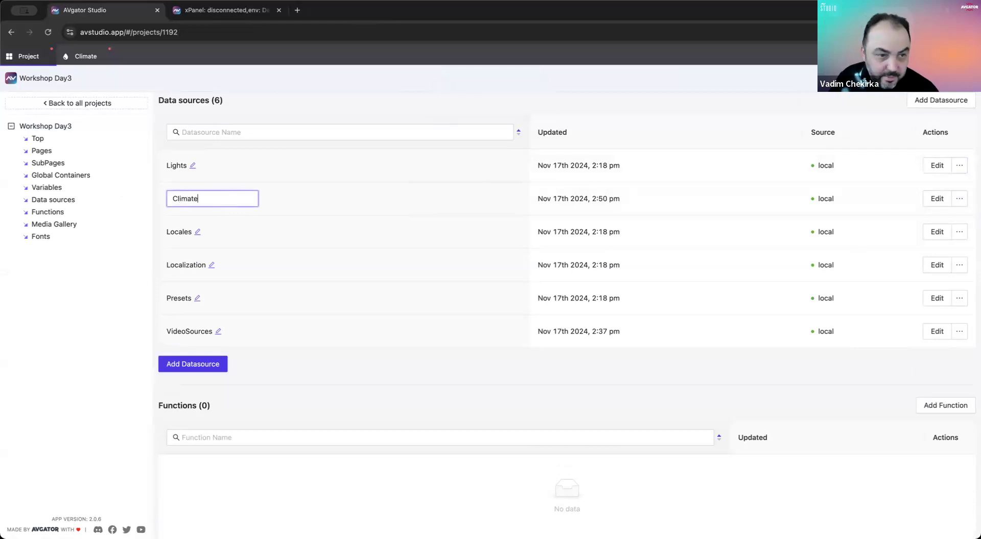
{"action": "type", "text": "ate"}
{"action": "key", "text": "Return"}
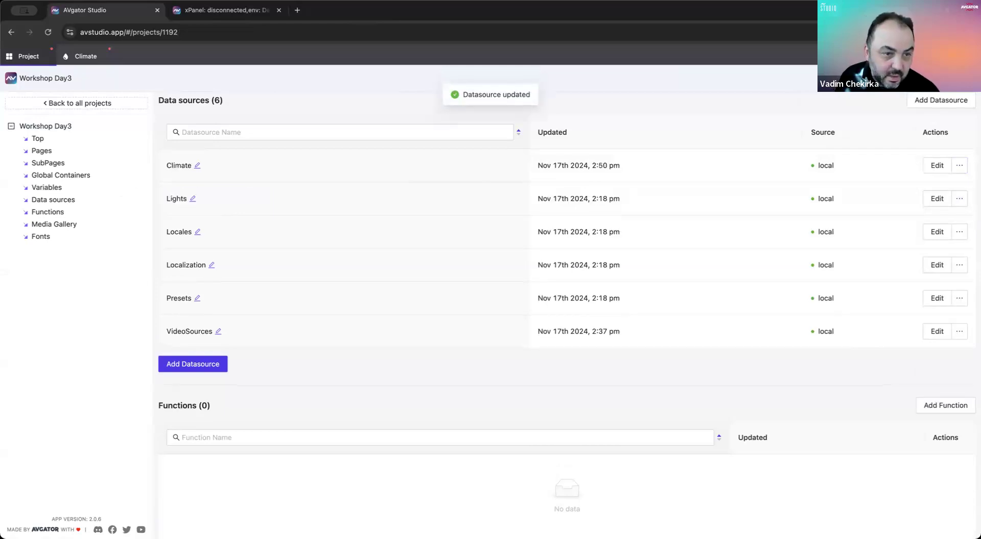
Step: In the Climate datasource's local JSON, prefix the systemName values one, two and three with "Climate"
{"action": "left_click", "coordinate": [937, 166]}
{"action": "left_click", "coordinate": [131, 166]}
{"action": "type", "text": "Climateone\","}
{"action": "key", "text": "alt+shift+Left"}
{"action": "key", "text": "ctrl+c"}
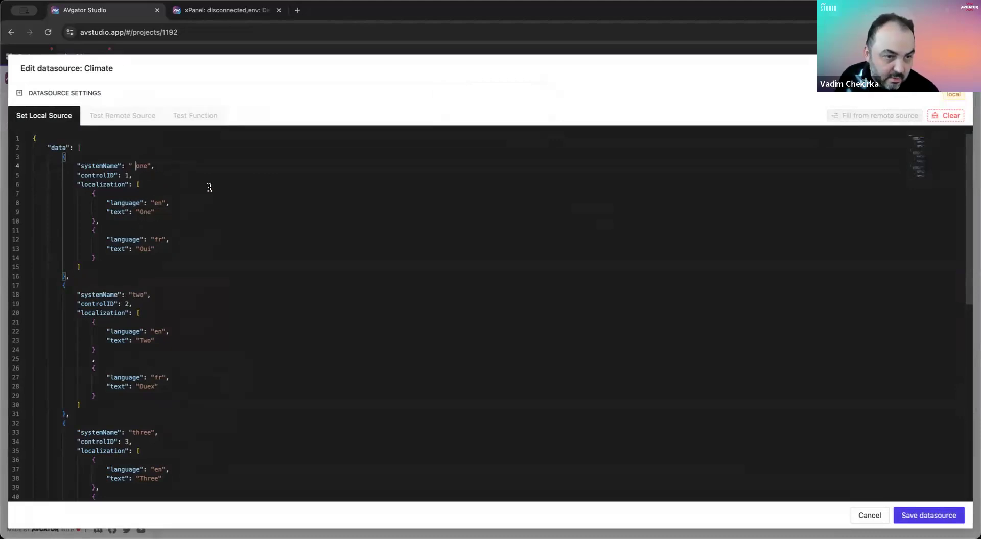
{"action": "key", "text": "ctrl+z"}
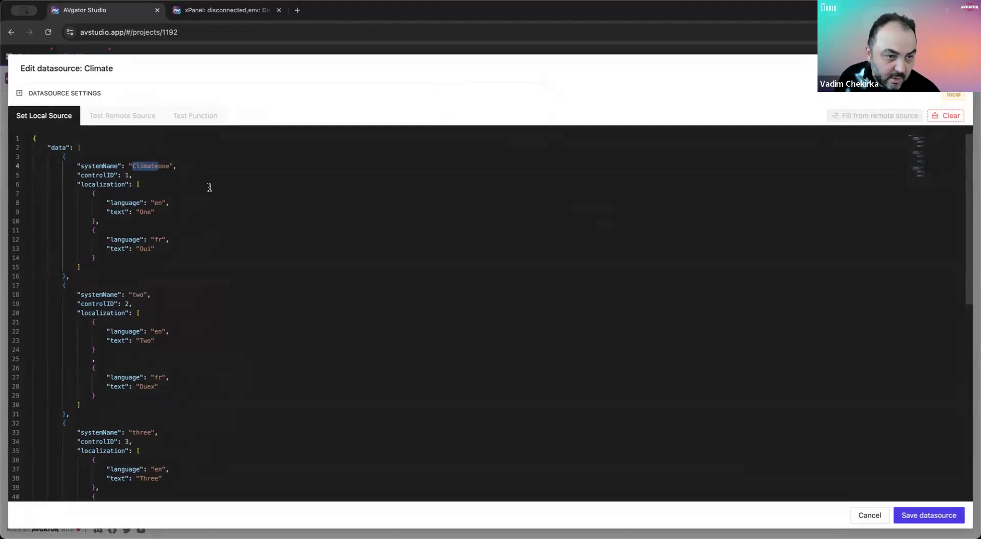
{"action": "left_click", "coordinate": [132, 295]}
{"action": "key", "text": "ctrl+v"}
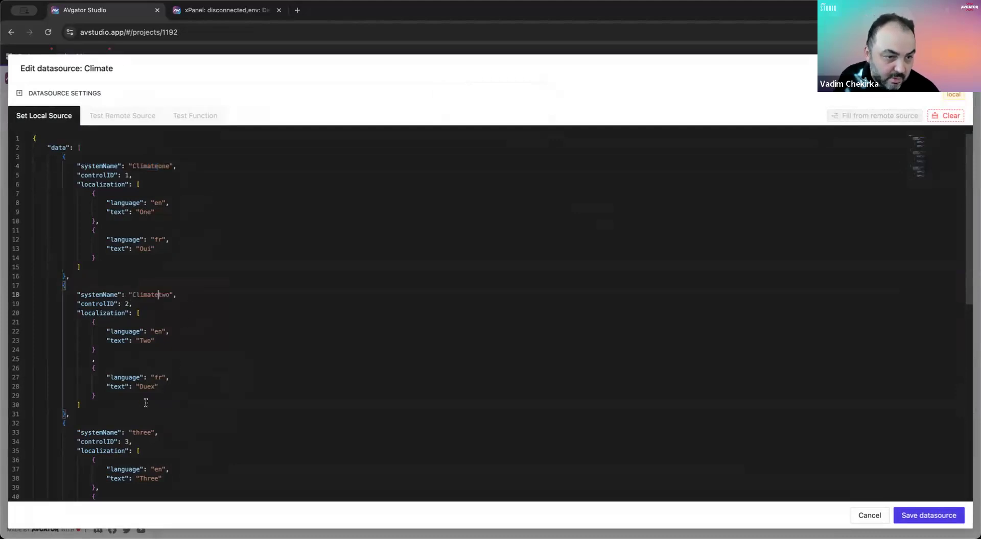
{"action": "left_click", "coordinate": [132, 433]}
{"action": "key", "text": "ctrl+v"}
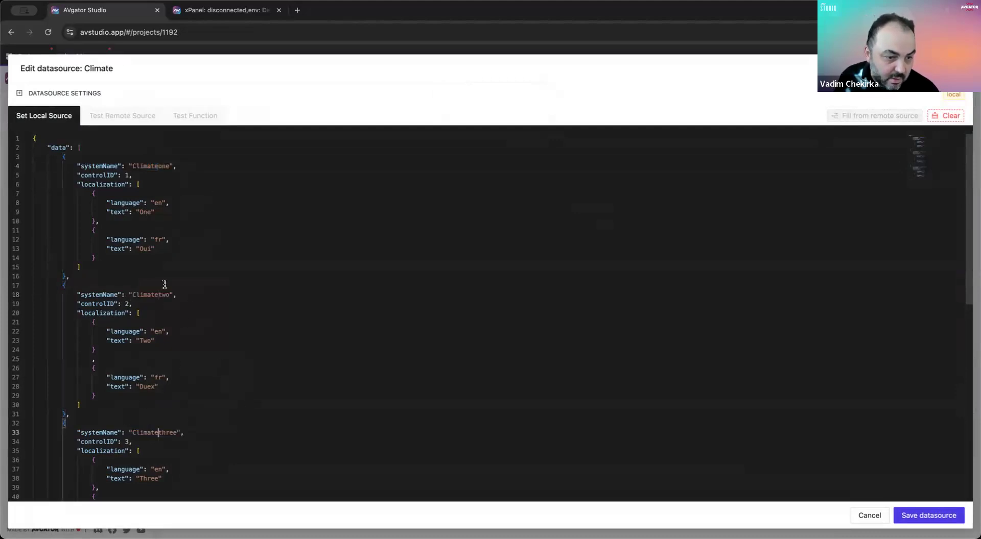
Step: Insert a space after each systemName prefix so the entries read Climate one, Climate two and Climate three
{"action": "left_click", "coordinate": [158, 295]}
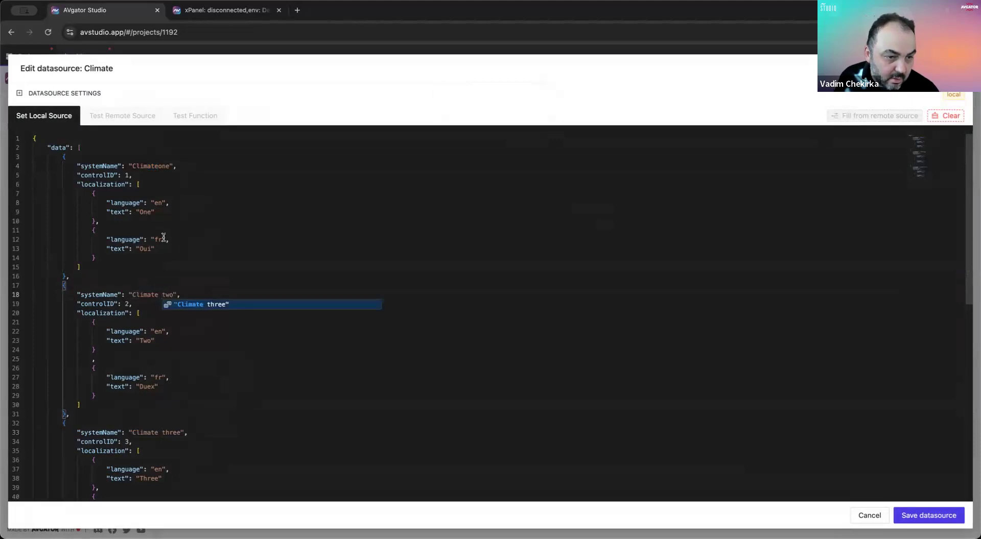
{"action": "left_click", "coordinate": [158, 166]}
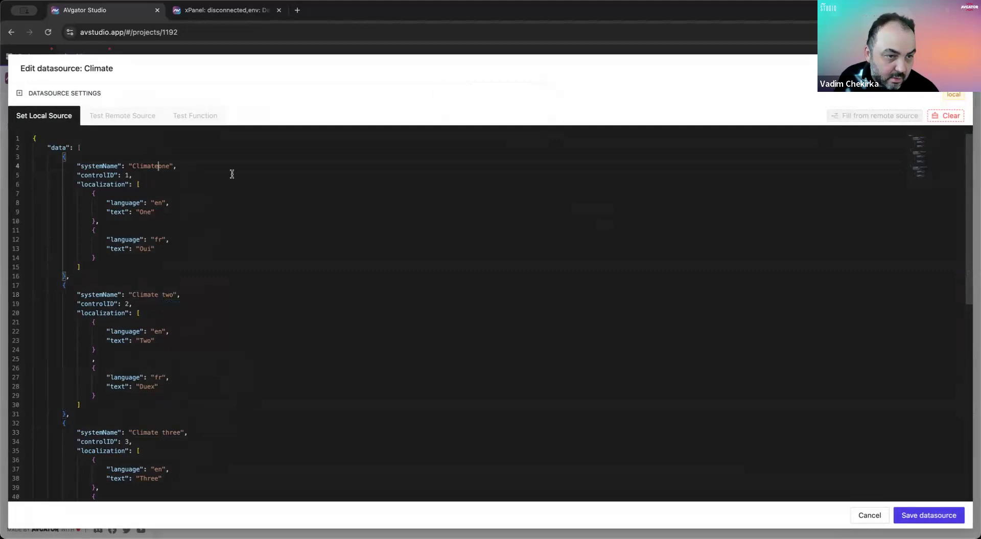
{"action": "left_click", "coordinate": [241, 233]}
{"action": "scroll", "coordinate": [243, 311], "scroll_direction": "down", "scroll_amount": 4}
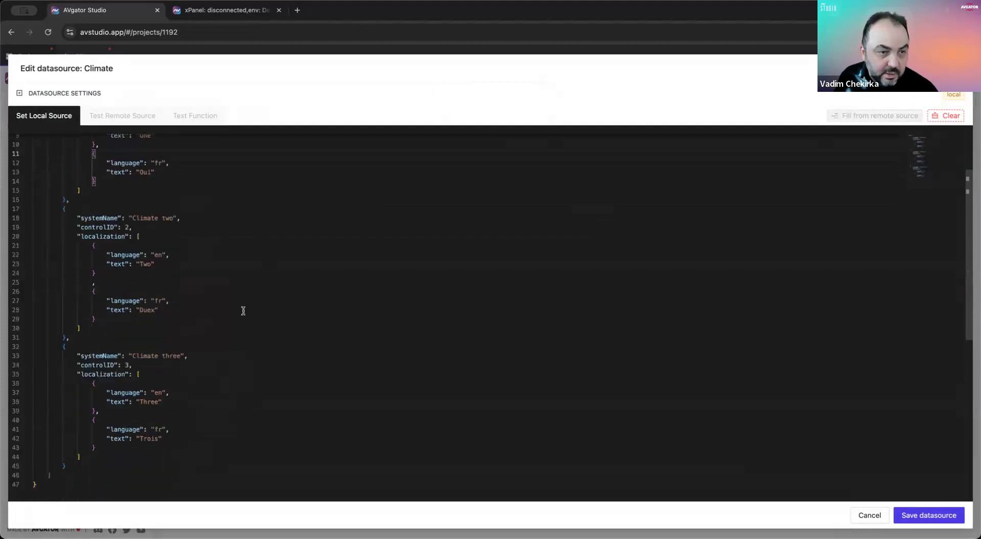
{"action": "scroll", "coordinate": [245, 306], "scroll_direction": "up", "scroll_amount": 4}
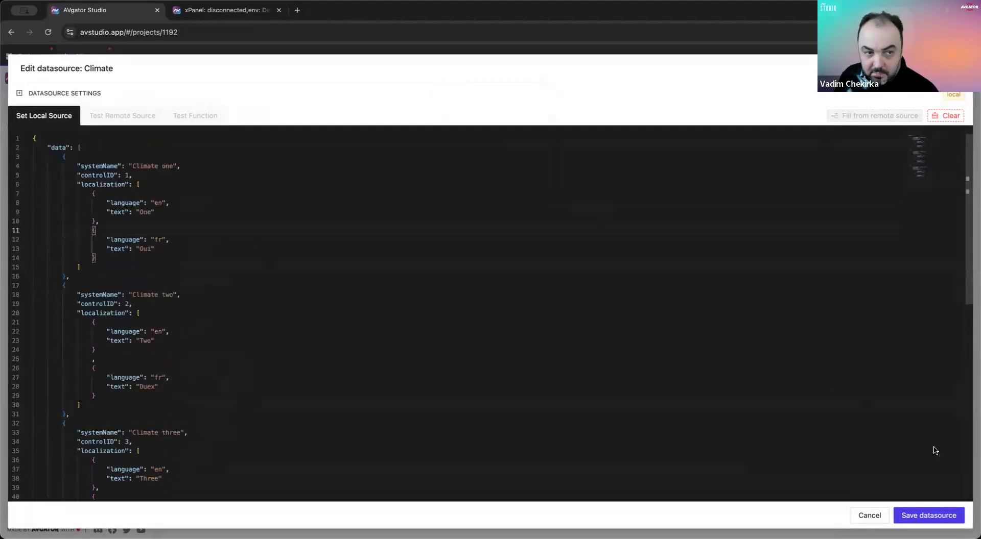
Step: Save the Climate datasource and create a subpage named subClimate with the Responsive design paradigm
{"action": "left_click", "coordinate": [942, 516]}
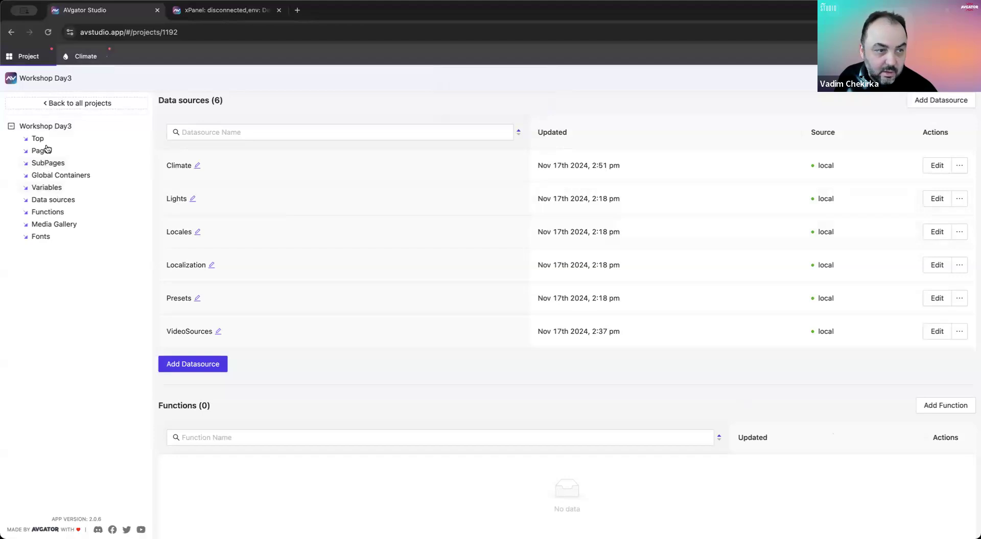
{"action": "left_click", "coordinate": [50, 164]}
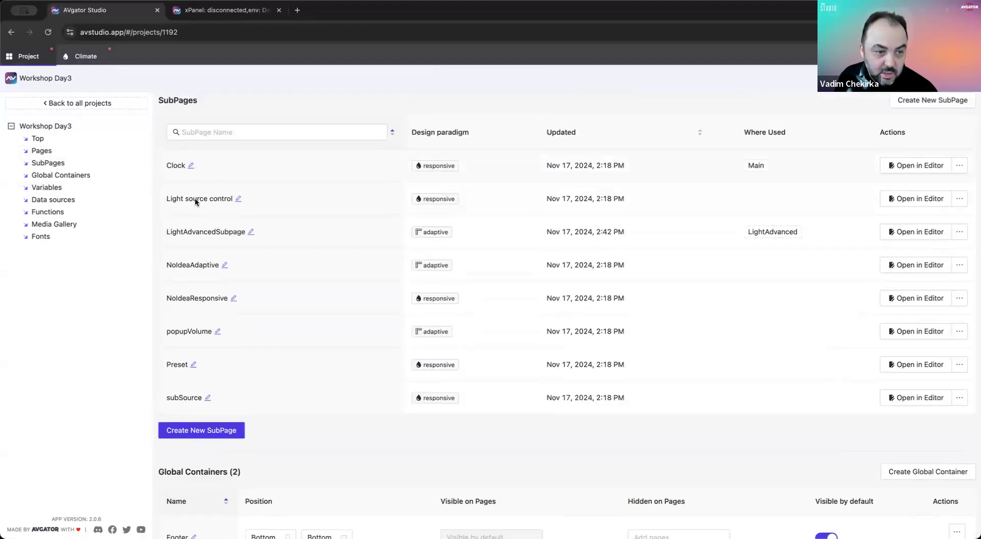
{"action": "left_click", "coordinate": [196, 434]}
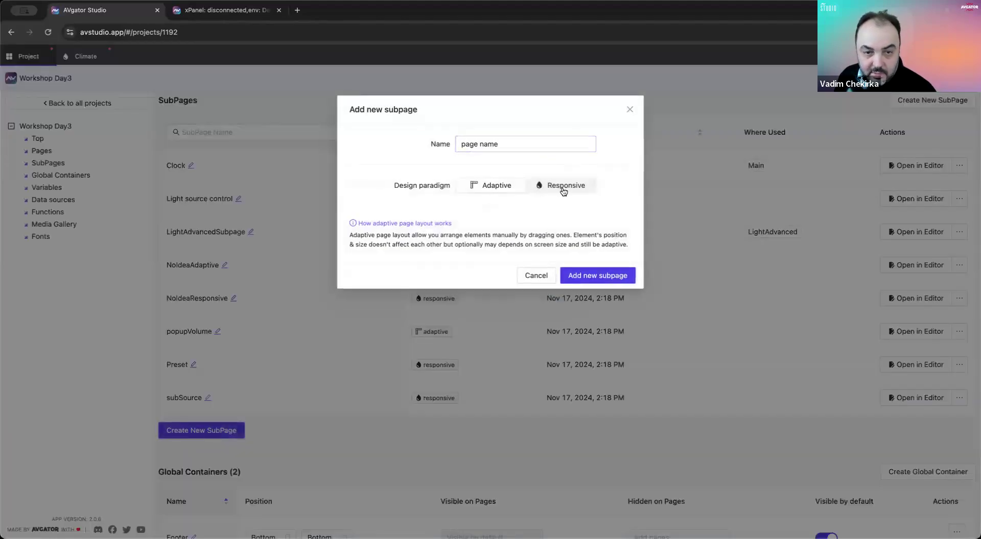
{"action": "left_click", "coordinate": [565, 189]}
{"action": "left_click_drag", "start_coordinate": [541, 141], "coordinate": [368, 148]}
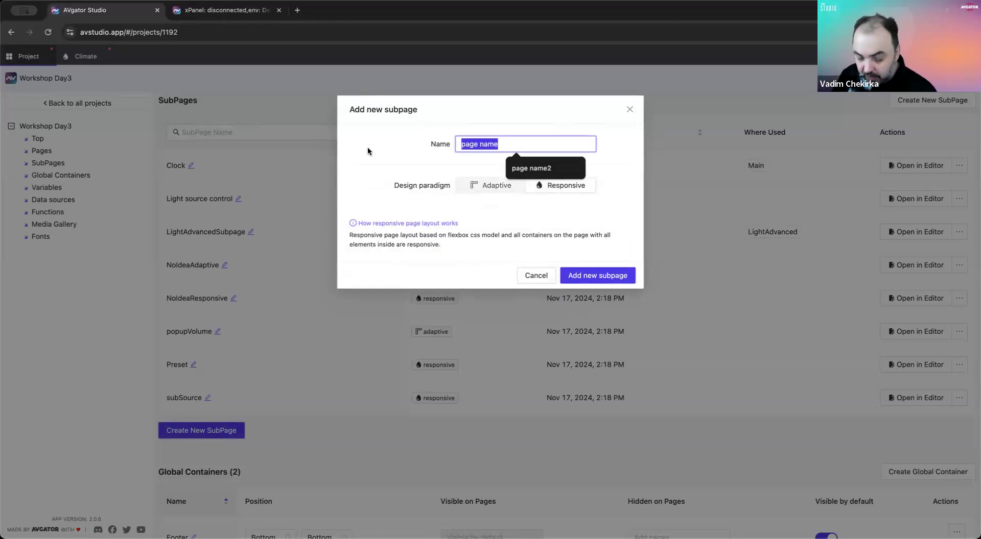
{"action": "type", "text": "sub"}
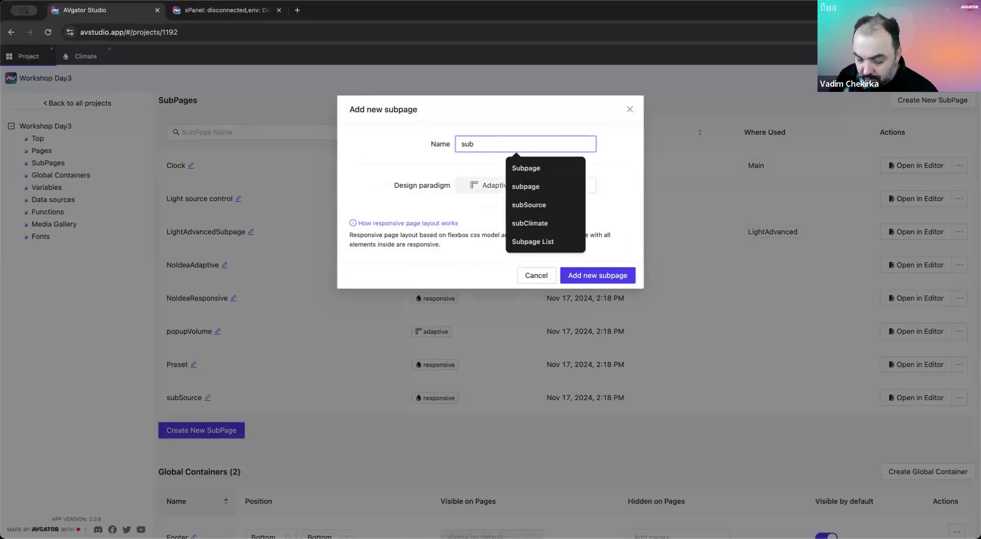
{"action": "type", "text": "Climate"}
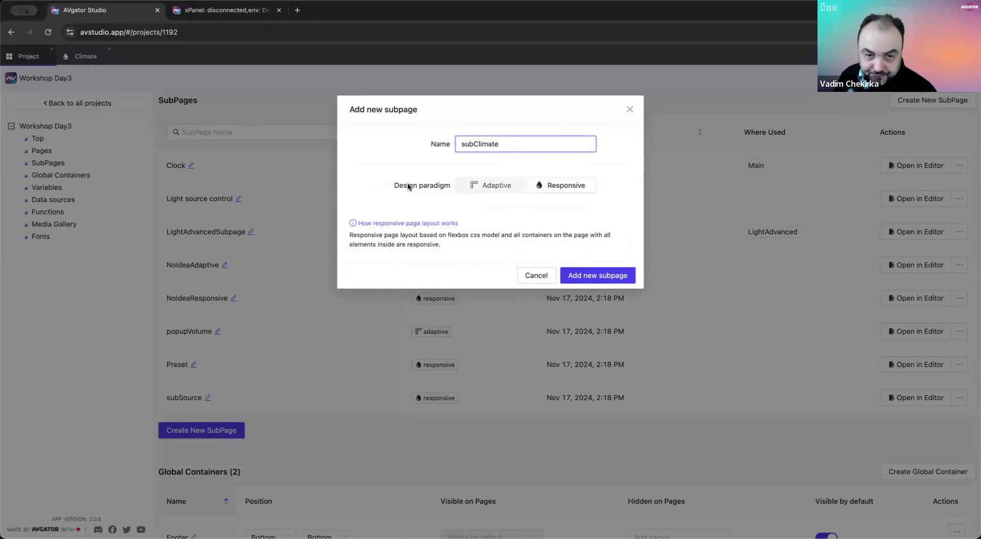
{"action": "left_click", "coordinate": [588, 278]}
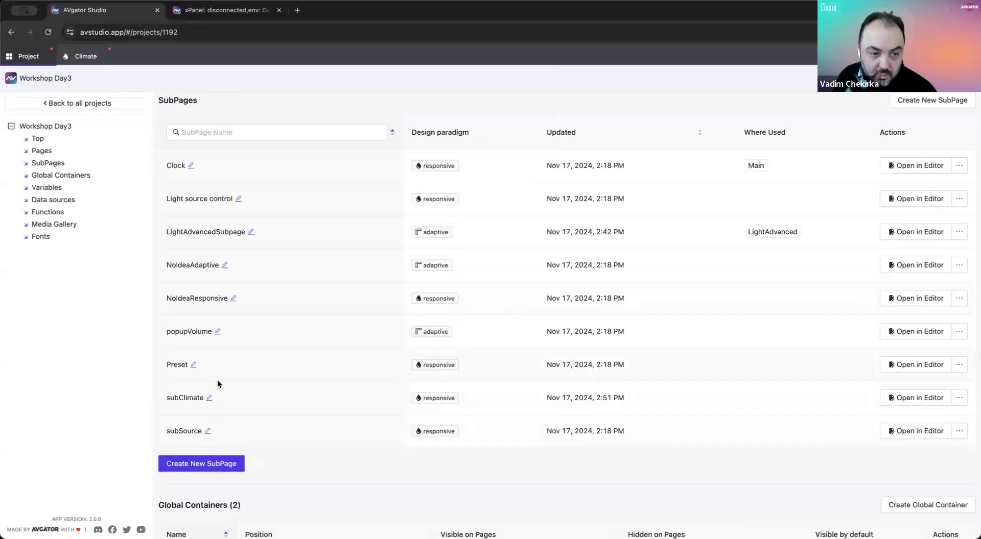
Step: Open the subClimate subpage for editing, add a Circle Slider element to its container and select it
{"action": "left_click", "coordinate": [915, 398]}
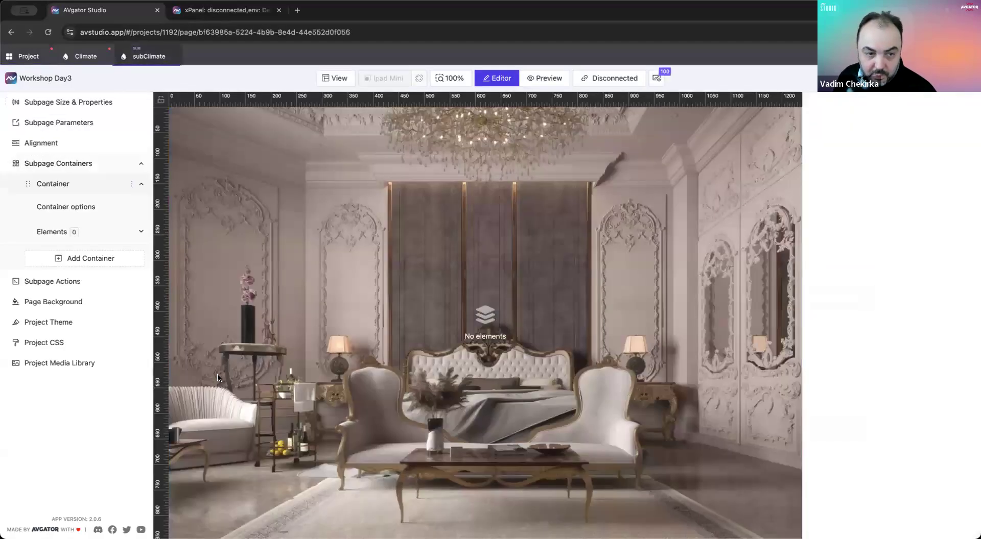
{"action": "right_click", "coordinate": [457, 259]}
{"action": "left_click", "coordinate": [502, 270]}
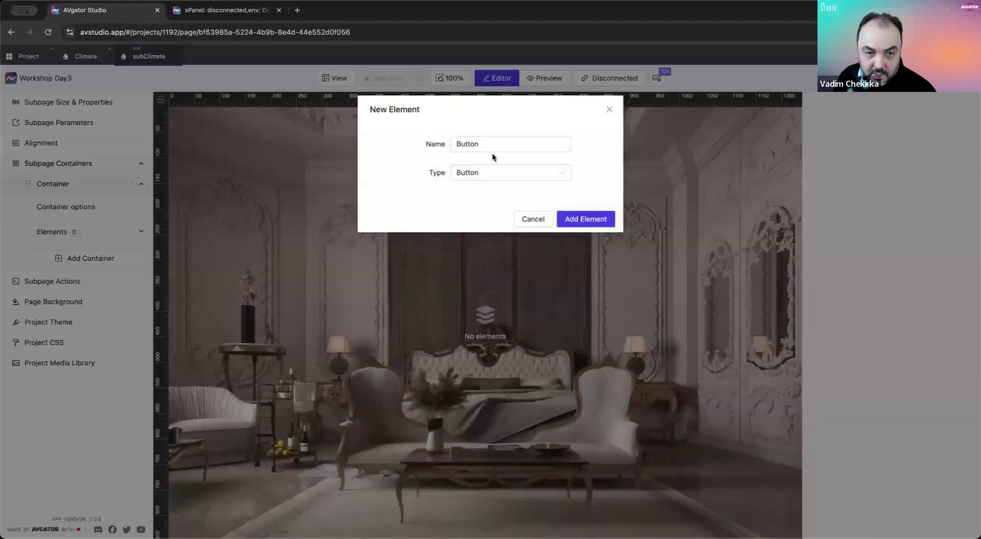
{"action": "left_click", "coordinate": [490, 177]}
{"action": "type", "text": "circ"}
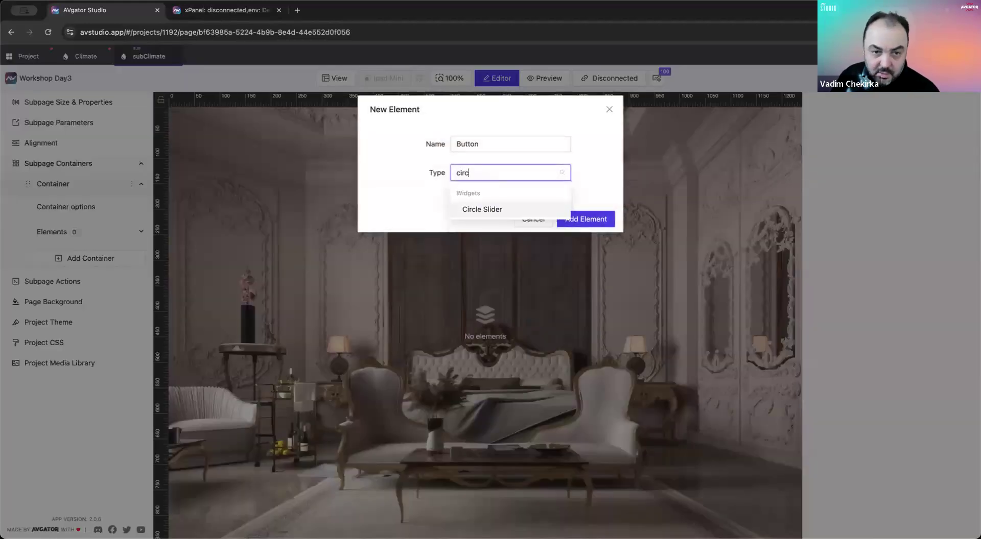
{"action": "key", "text": "Return"}
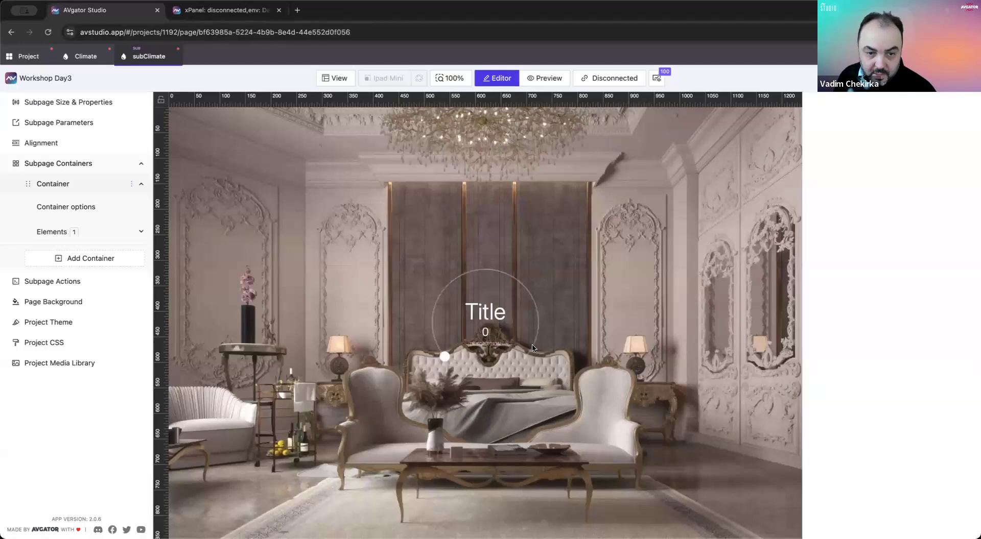
{"action": "left_click", "coordinate": [513, 332]}
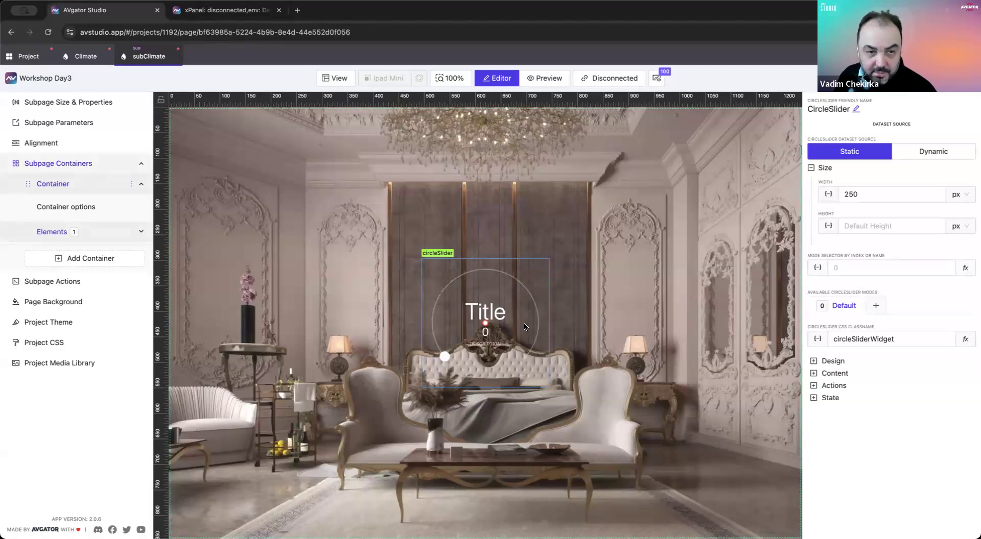
{"action": "scroll", "coordinate": [537, 345], "scroll_direction": "down", "scroll_amount": 2}
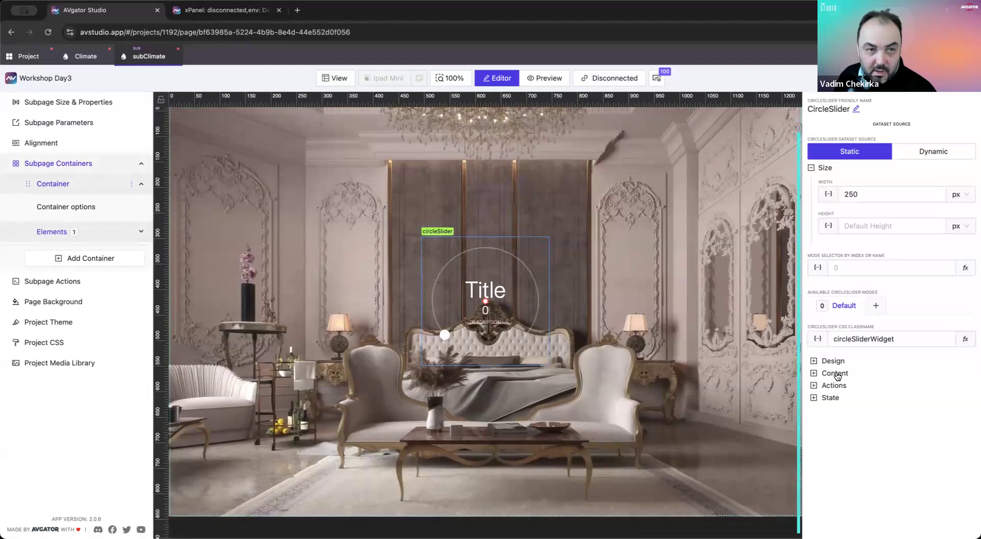
Step: On the Climate page, add a SubPage element that uses subClimate as a list
{"action": "left_click", "coordinate": [88, 59]}
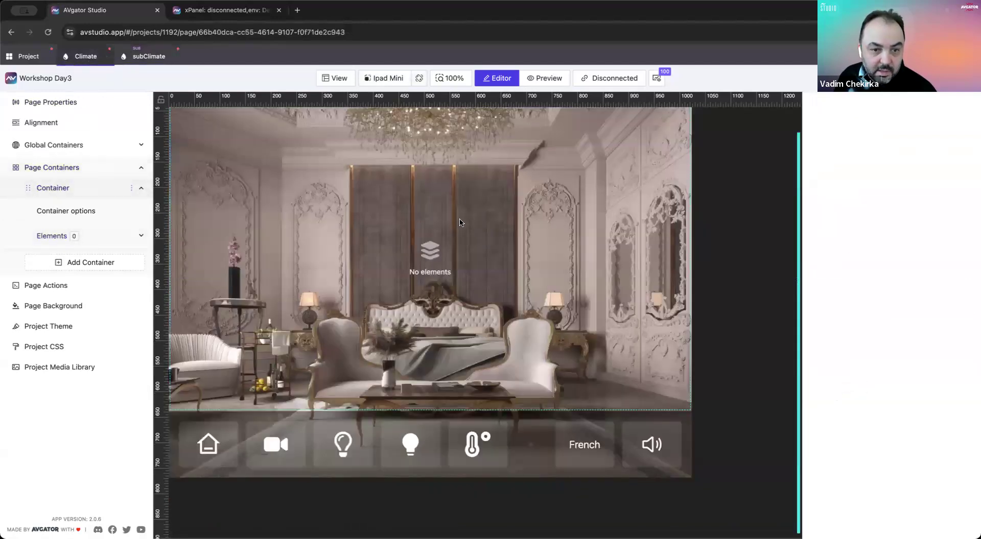
{"action": "right_click", "coordinate": [424, 206]}
{"action": "left_click", "coordinate": [465, 219]}
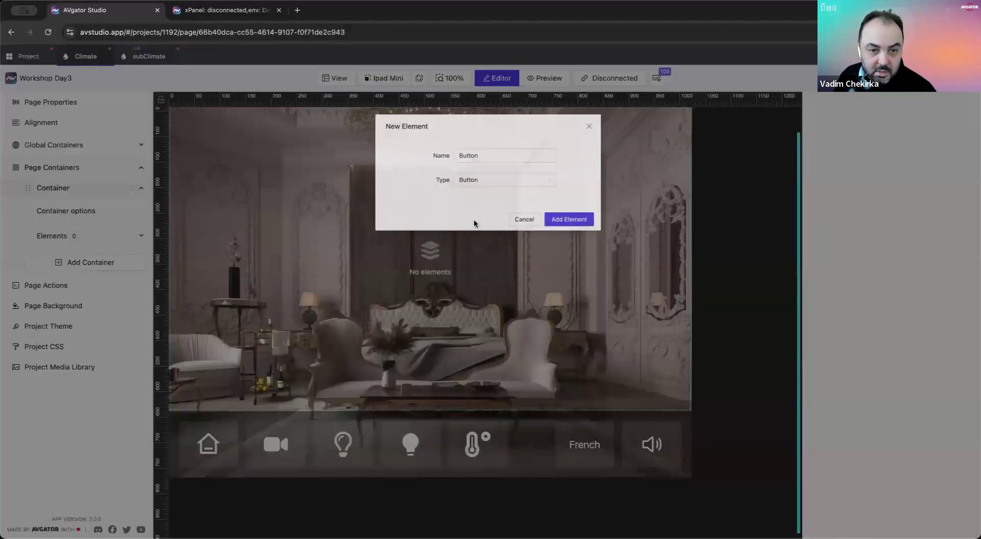
{"action": "left_click", "coordinate": [470, 173]}
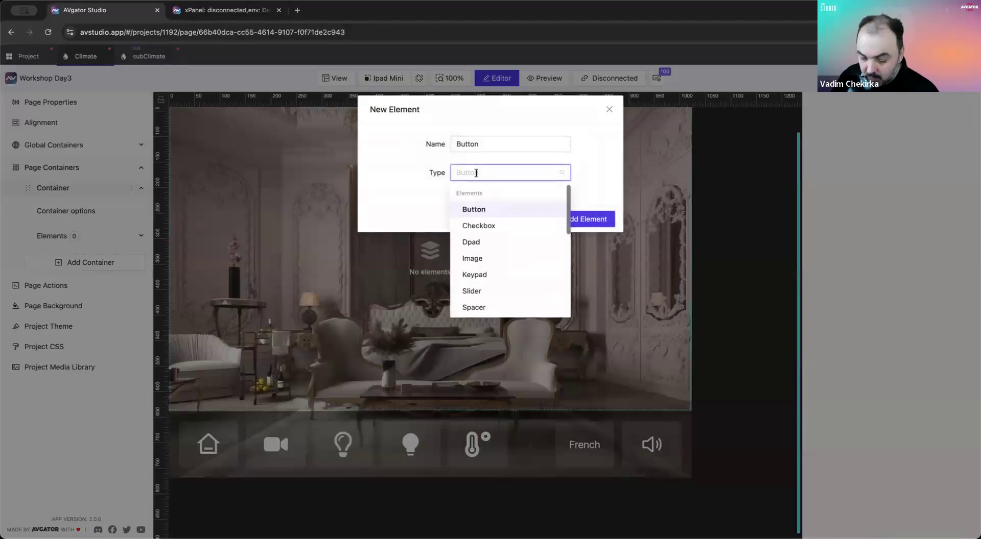
{"action": "type", "text": "su"}
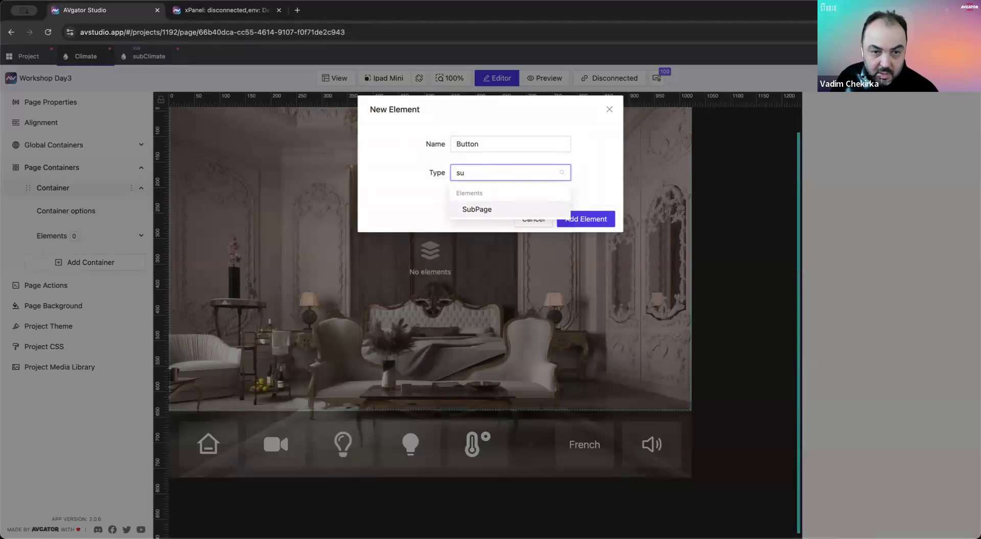
{"action": "left_click", "coordinate": [477, 209]}
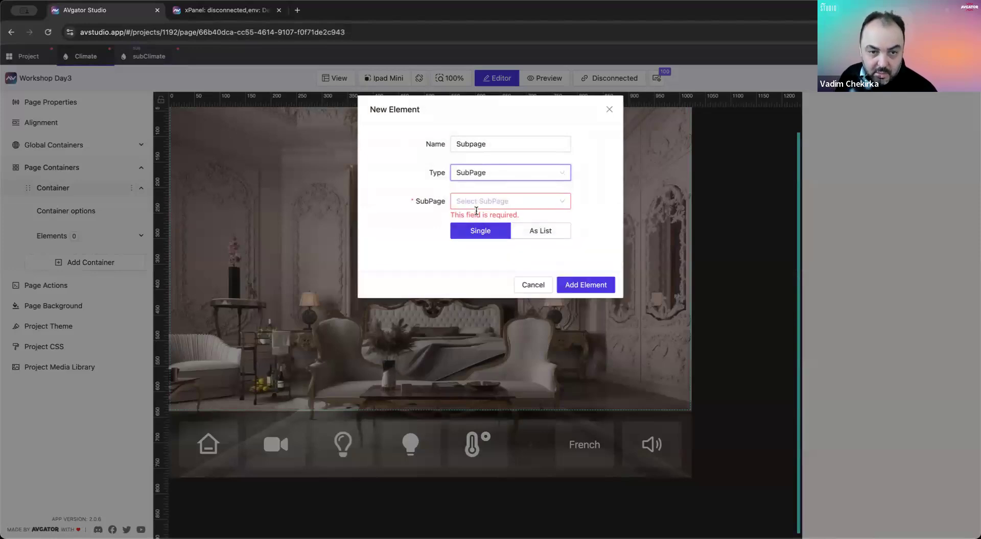
{"action": "left_click", "coordinate": [479, 202]}
{"action": "type", "text": "cli"}
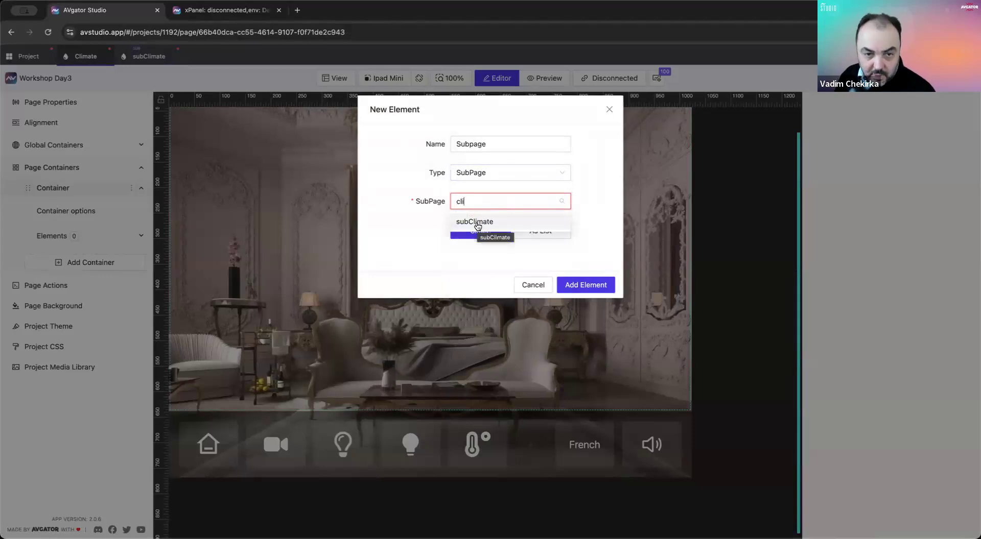
{"action": "left_click", "coordinate": [477, 222]}
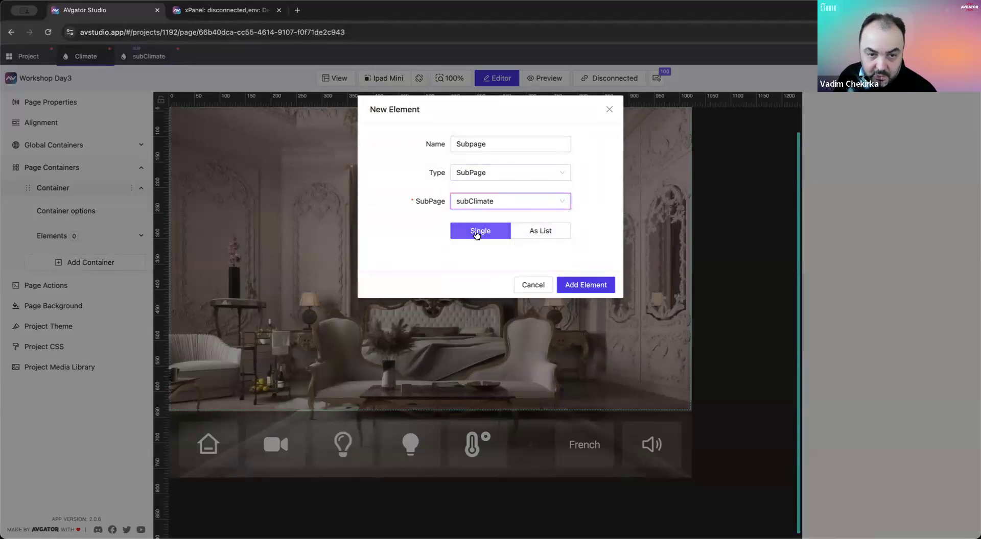
{"action": "left_click", "coordinate": [545, 234]}
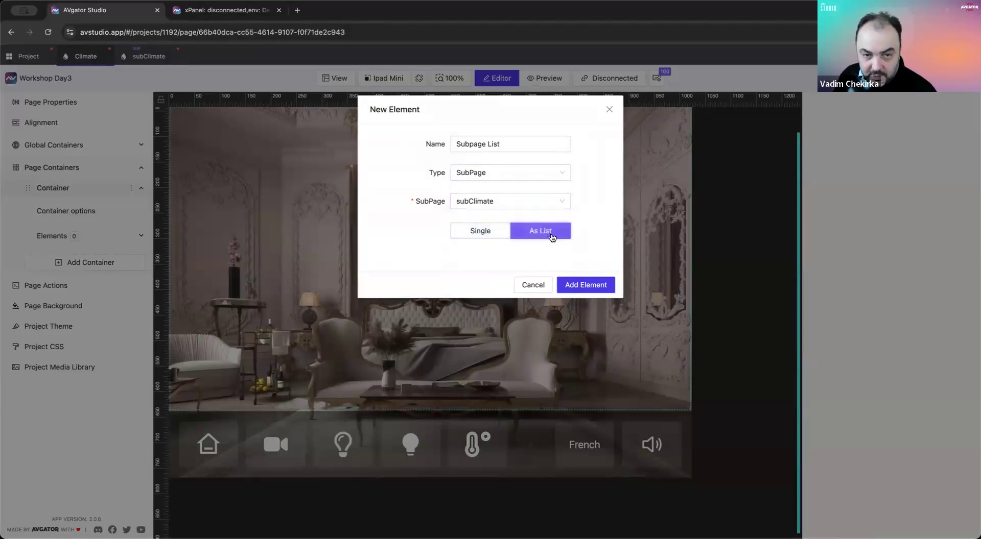
{"action": "left_click", "coordinate": [582, 285]}
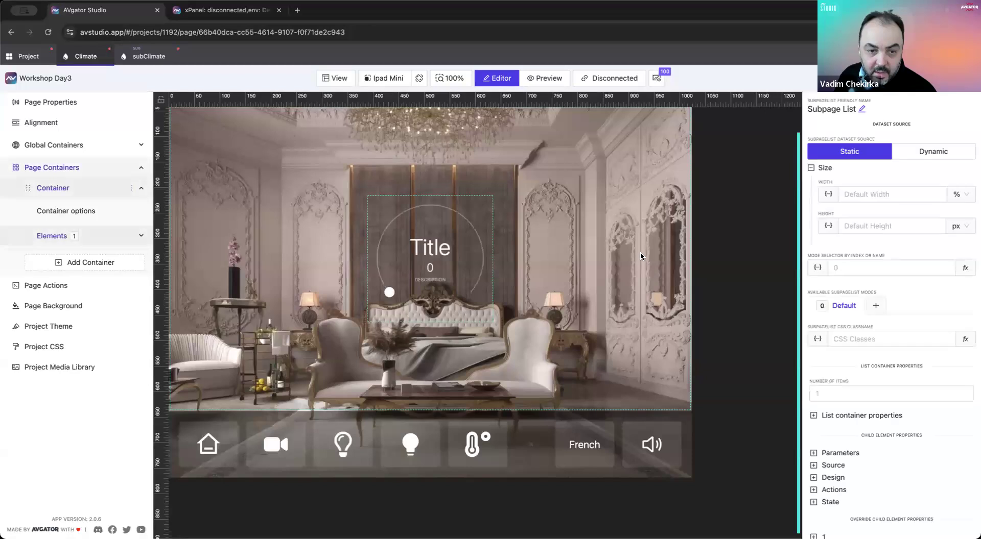
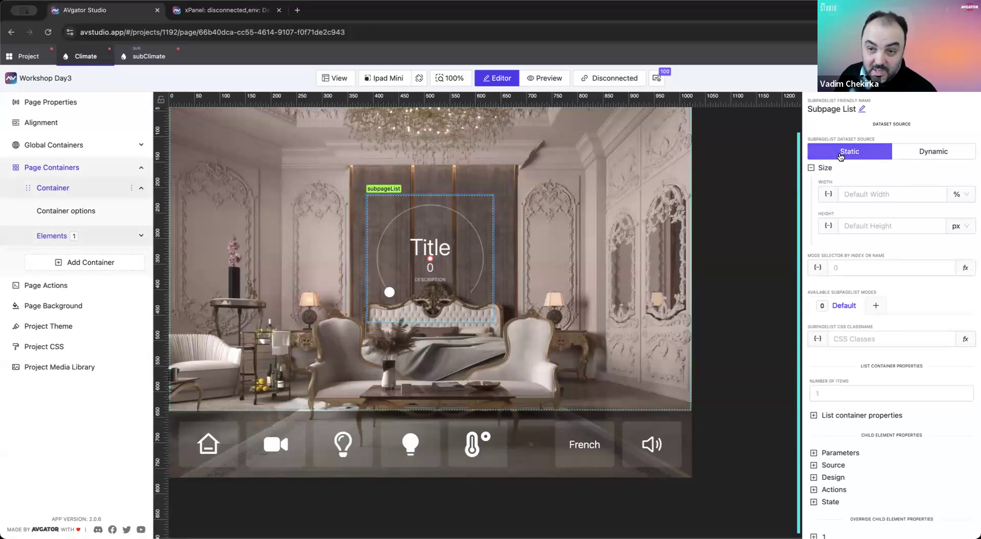
Step: Try the static subpage list with 2 items, then return the number of items to 1
{"action": "left_click", "coordinate": [823, 396]}
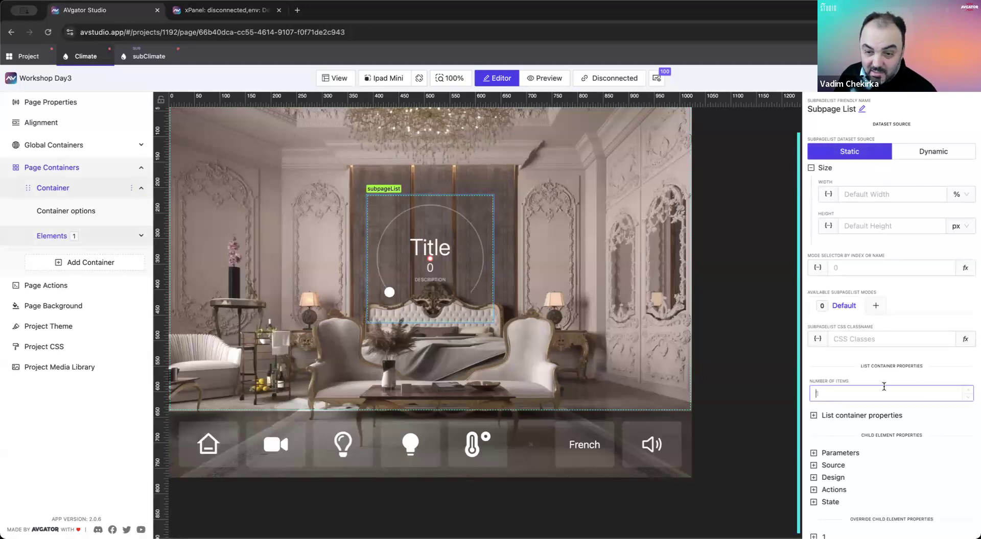
{"action": "left_click", "coordinate": [969, 393]}
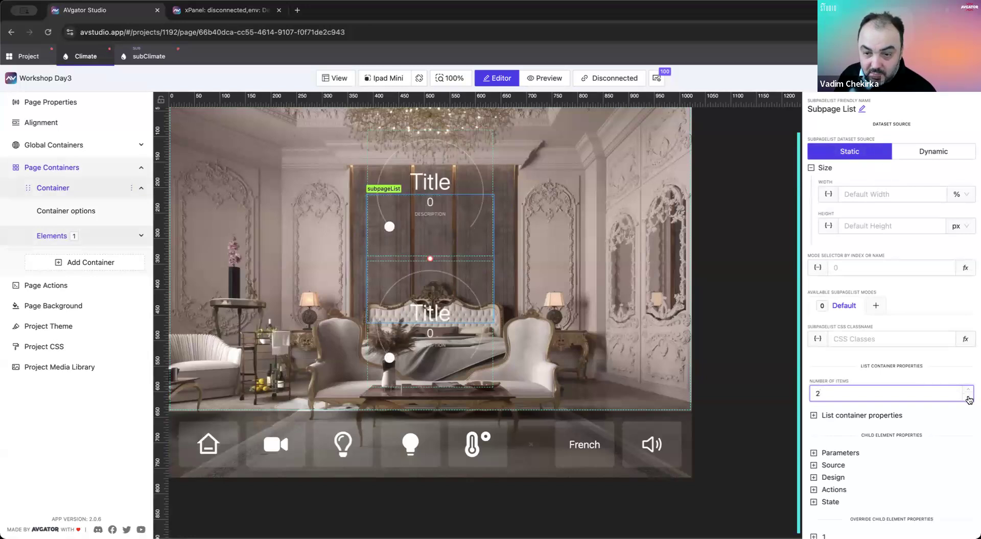
{"action": "left_click", "coordinate": [968, 399]}
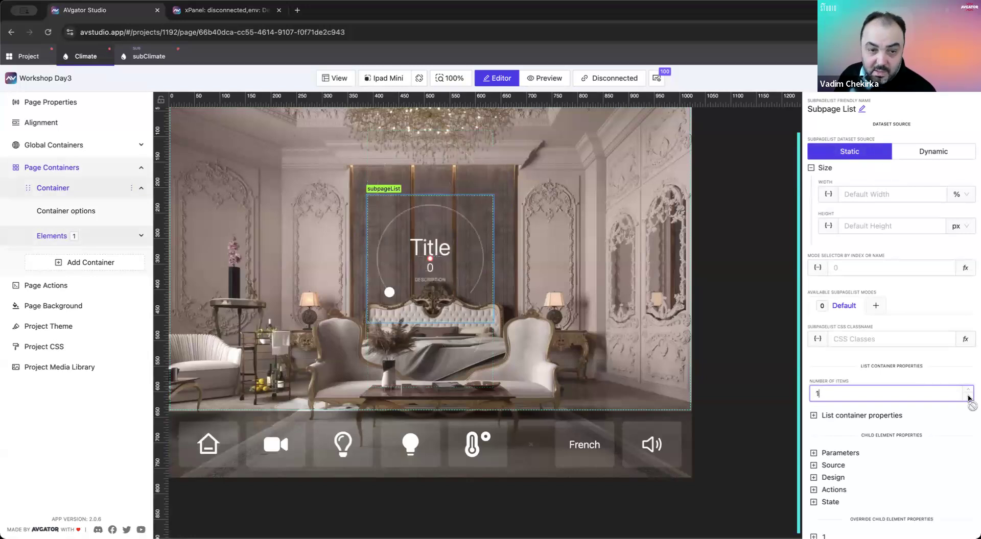
Step: Make the subpage list dynamic, using the data array of the Climate datasource as its source
{"action": "left_click", "coordinate": [945, 152]}
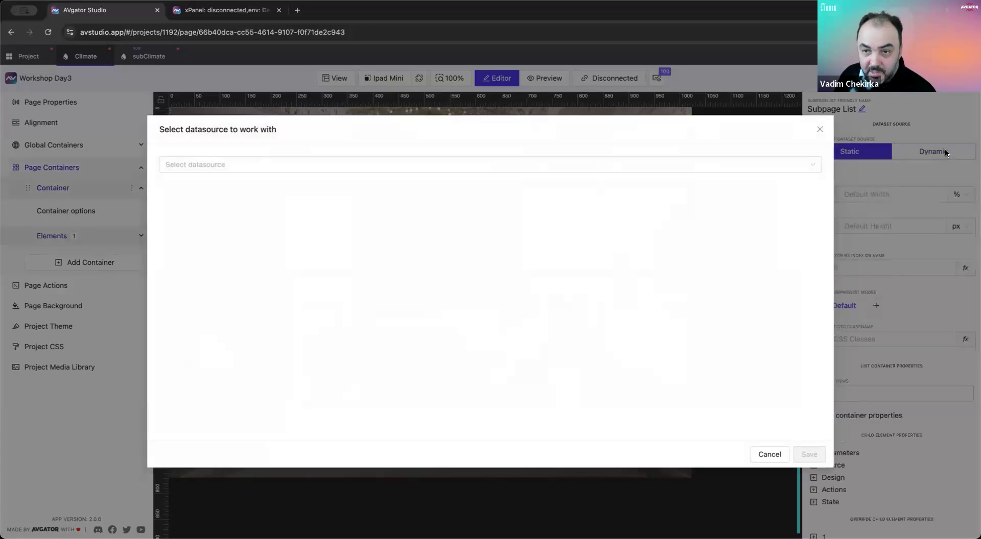
{"action": "left_click", "coordinate": [231, 164]}
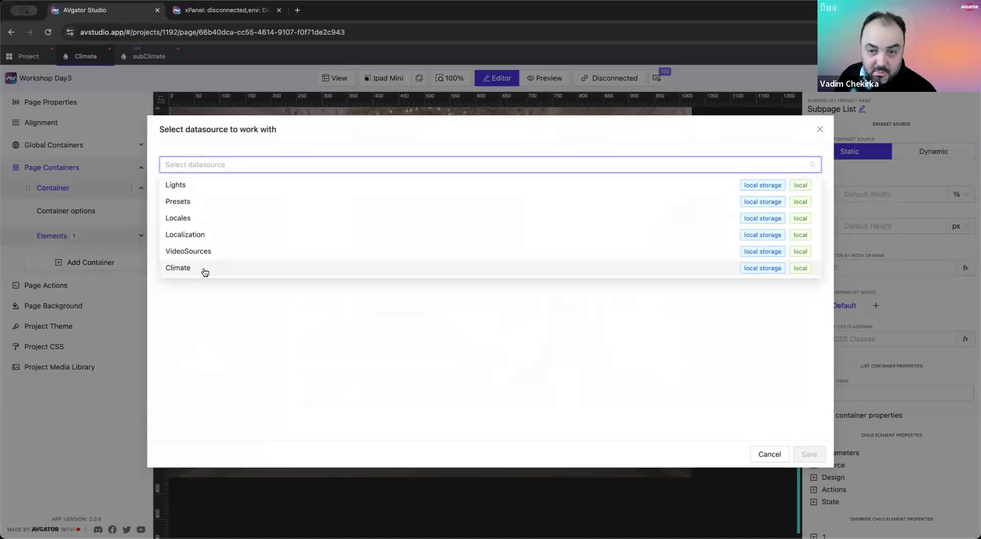
{"action": "left_click", "coordinate": [205, 271]}
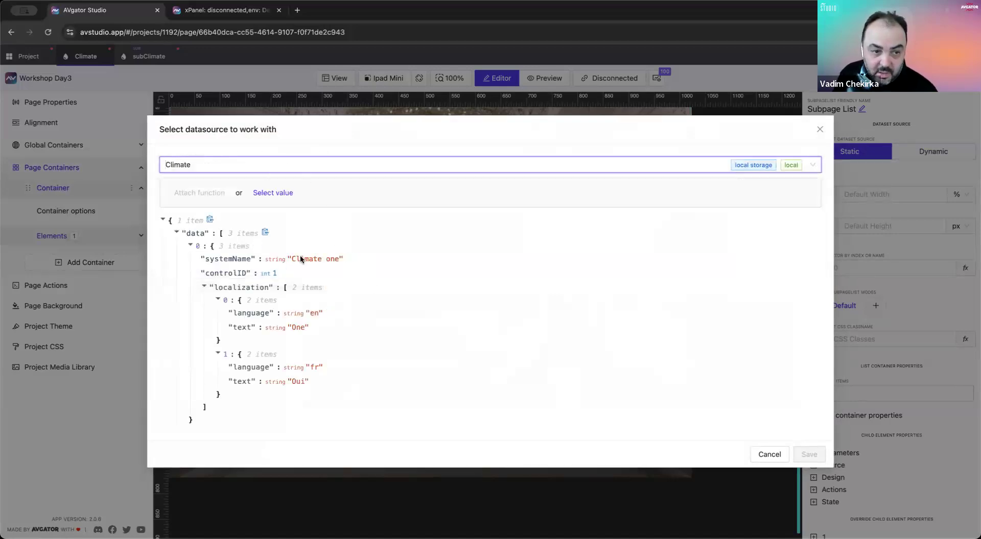
{"action": "scroll", "coordinate": [309, 340], "scroll_direction": "down", "scroll_amount": 1}
{"action": "scroll", "coordinate": [310, 340], "scroll_direction": "down", "scroll_amount": 3}
{"action": "left_click", "coordinate": [276, 193]}
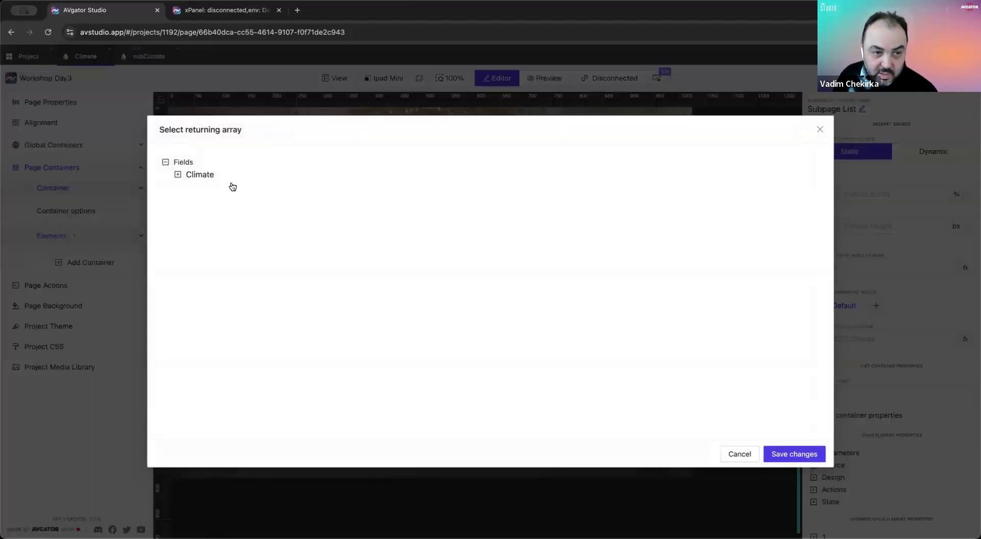
{"action": "left_click", "coordinate": [178, 174]}
{"action": "left_click", "coordinate": [189, 187]}
{"action": "left_click", "coordinate": [233, 187]}
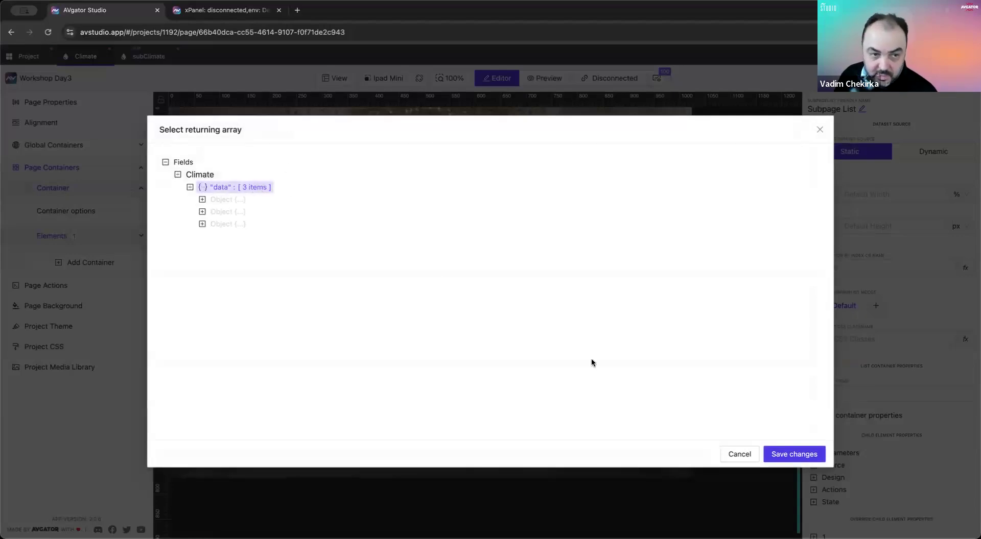
{"action": "left_click", "coordinate": [805, 455]}
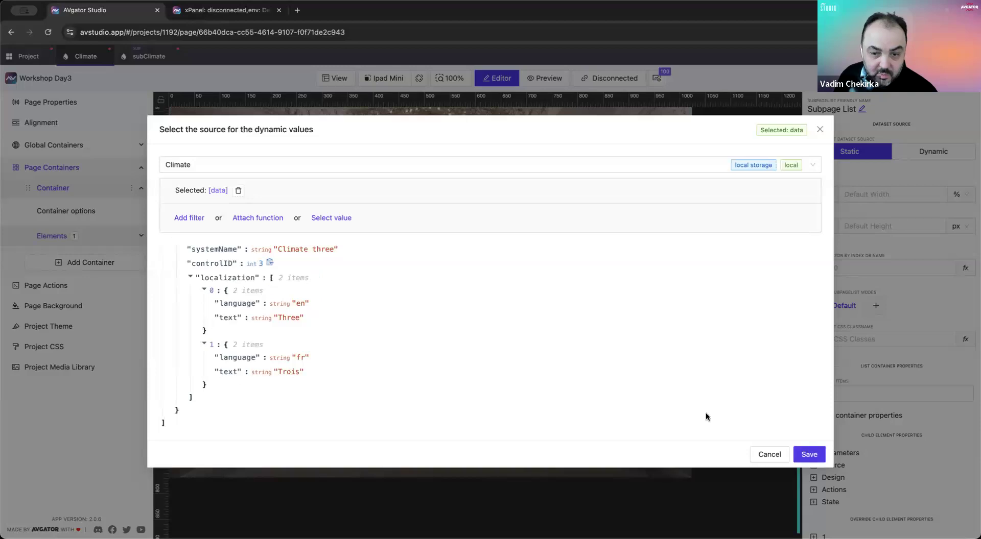
{"action": "left_click", "coordinate": [809, 455]}
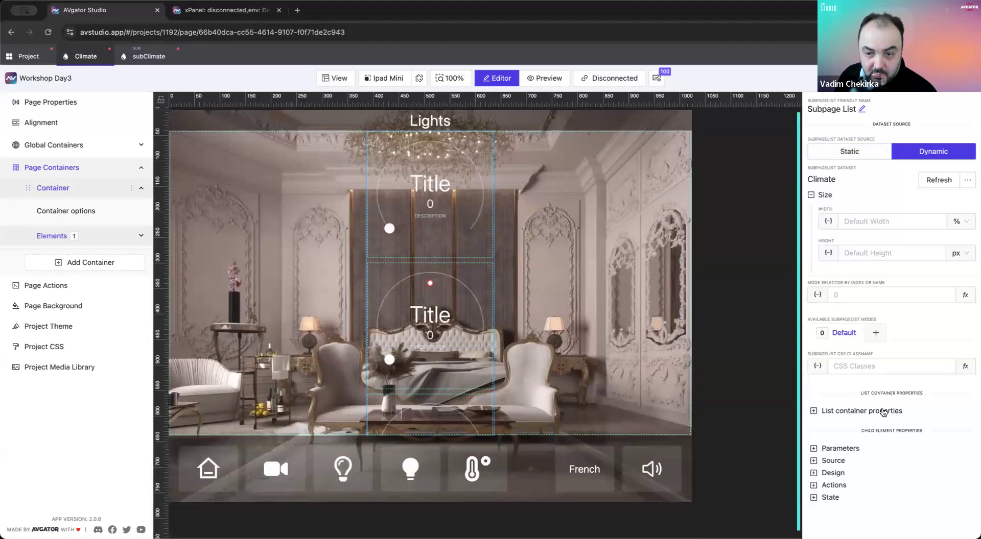
Step: Set the subpage list's container elements flow to horizontal and select the page container around it
{"action": "left_click", "coordinate": [881, 414]}
{"action": "left_click", "coordinate": [861, 437]}
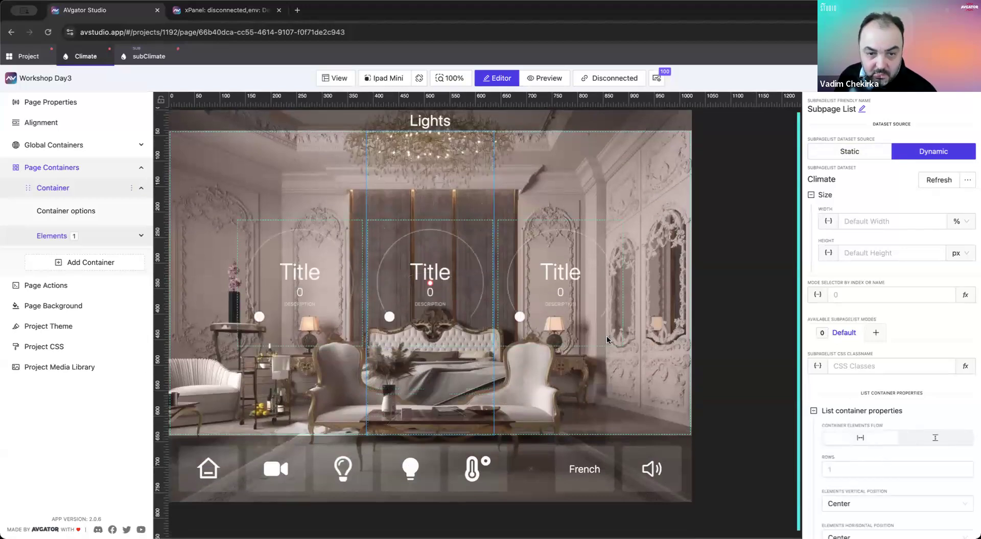
{"action": "left_click", "coordinate": [255, 222]}
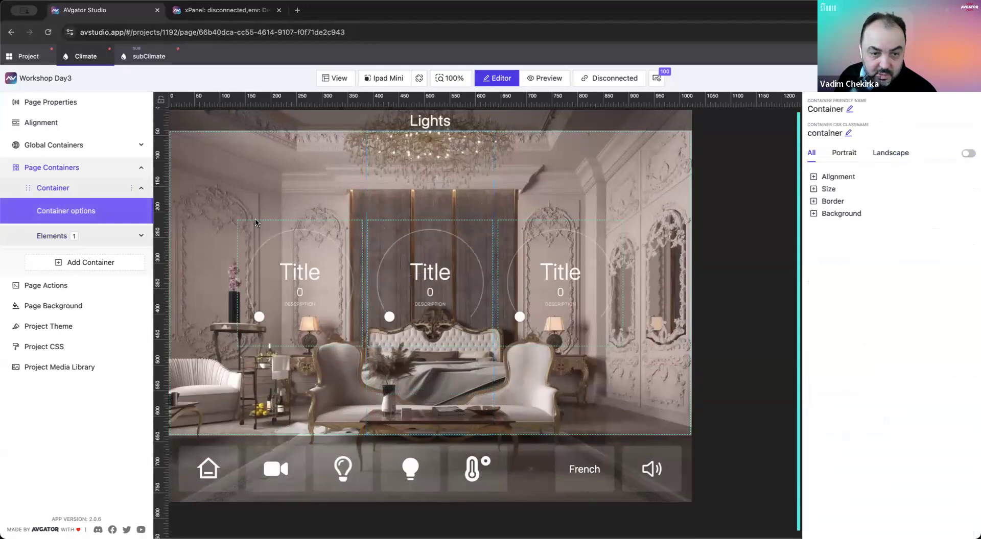
Step: Check the subpage list's child parameters, and clear the title text of the circle slider in the subClimate subpage
{"action": "left_click", "coordinate": [574, 299]}
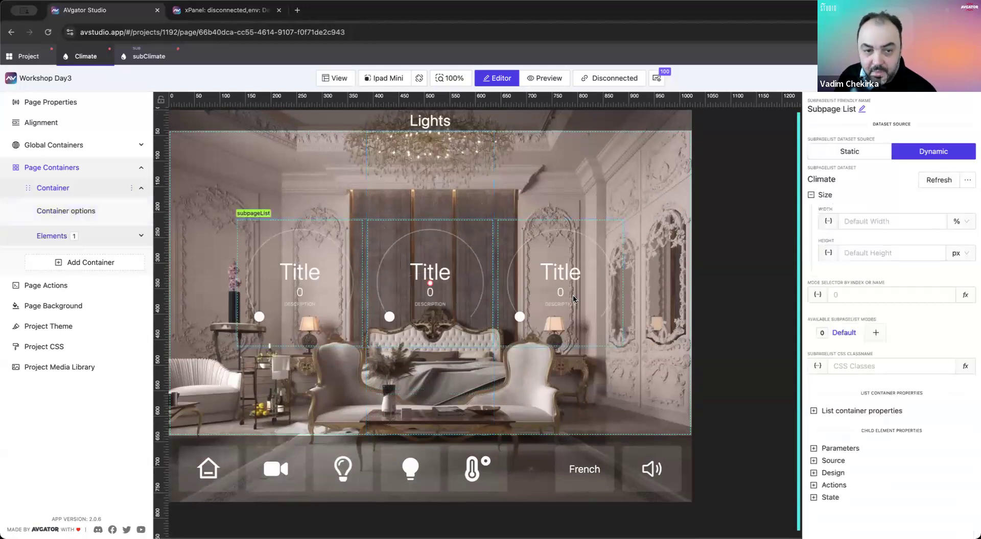
{"action": "left_click", "coordinate": [836, 448]}
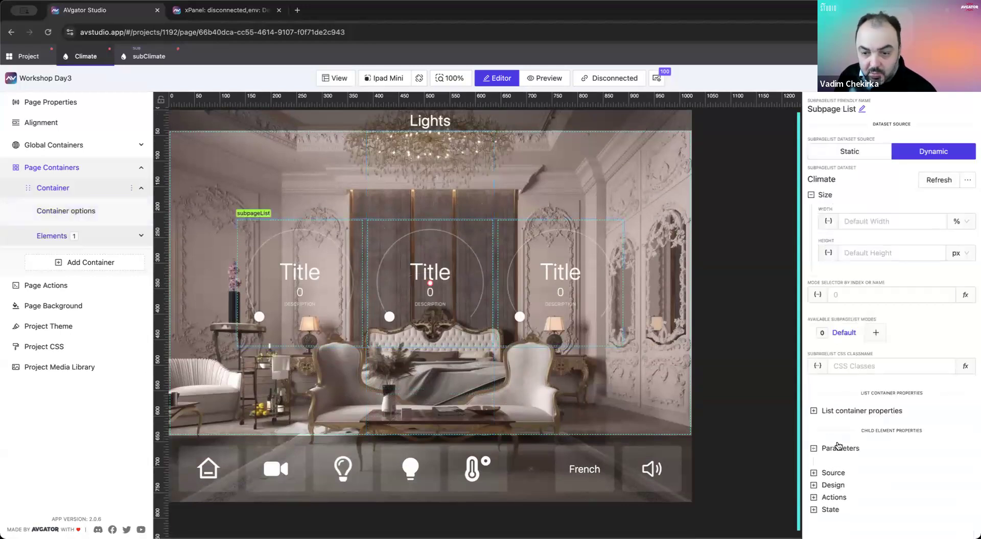
{"action": "left_click", "coordinate": [148, 56]}
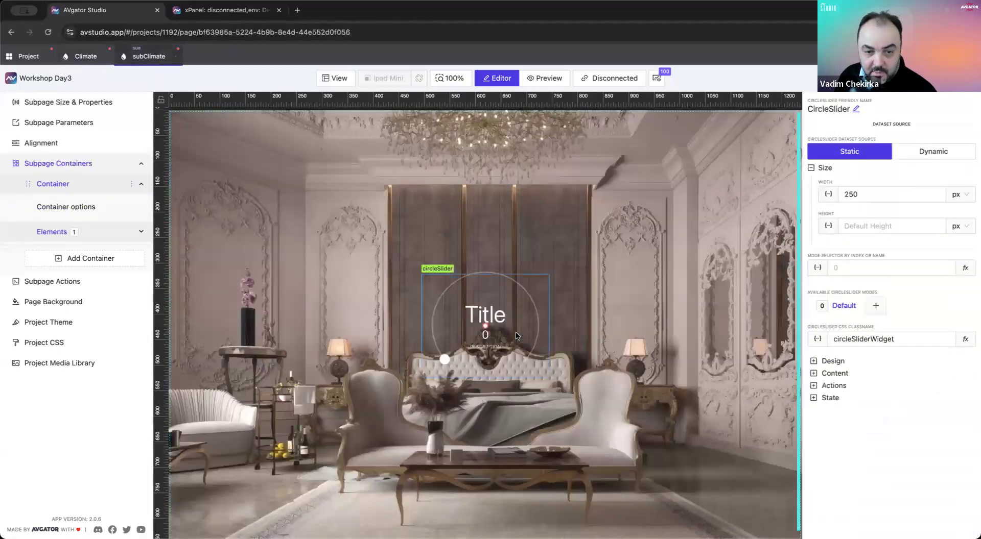
{"action": "left_click", "coordinate": [516, 336]}
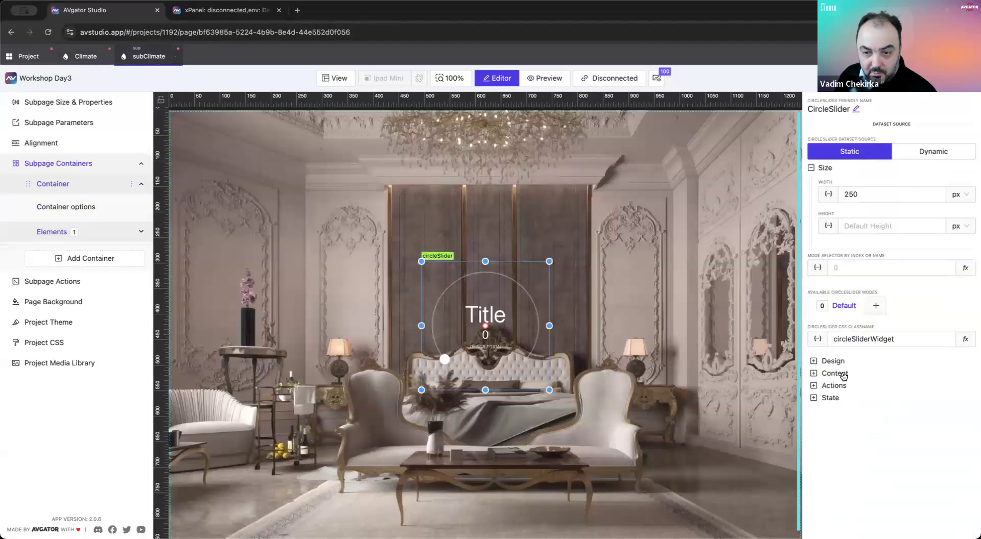
{"action": "left_click", "coordinate": [834, 373]}
{"action": "left_click", "coordinate": [842, 398]}
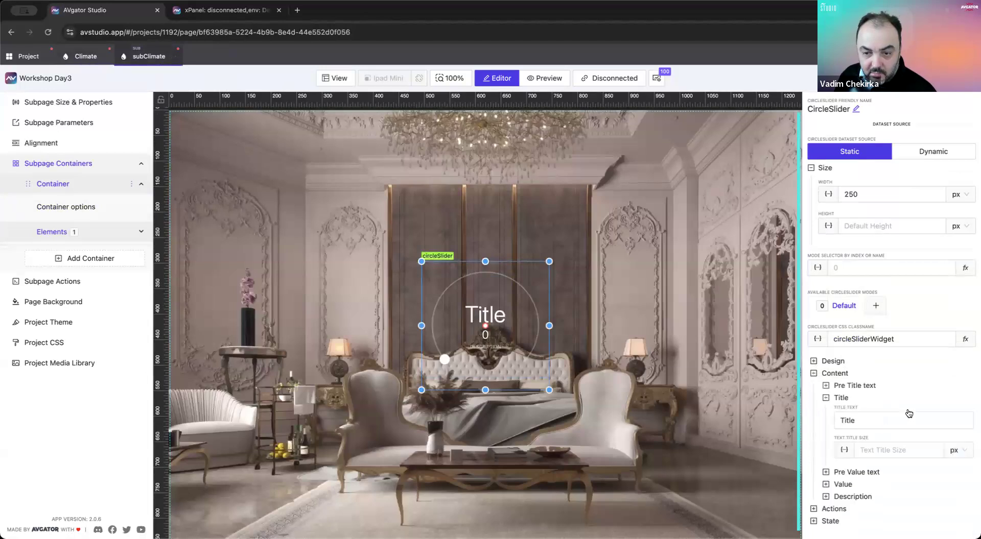
{"action": "left_click", "coordinate": [885, 421]}
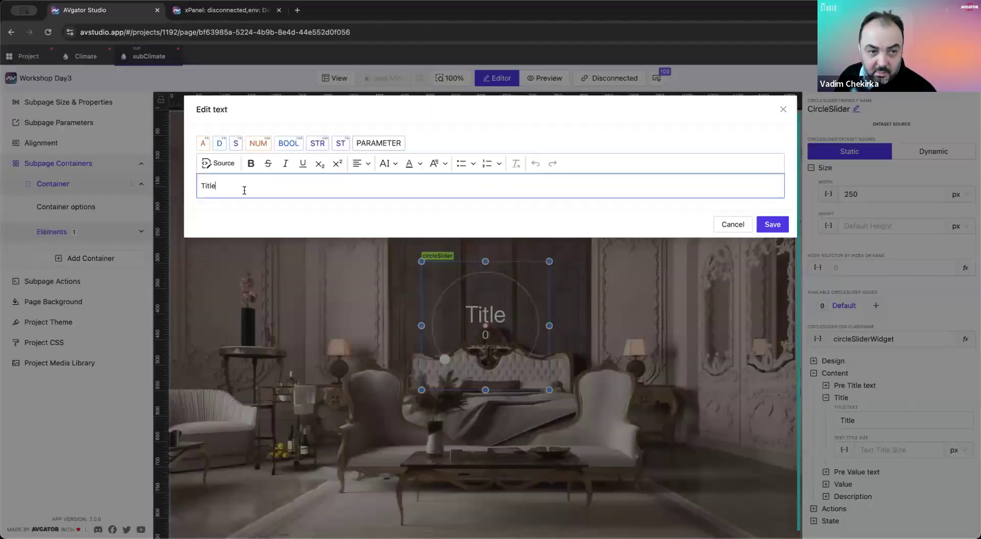
{"action": "key", "text": "ctrl+a"}
{"action": "key", "text": "BackSpace"}
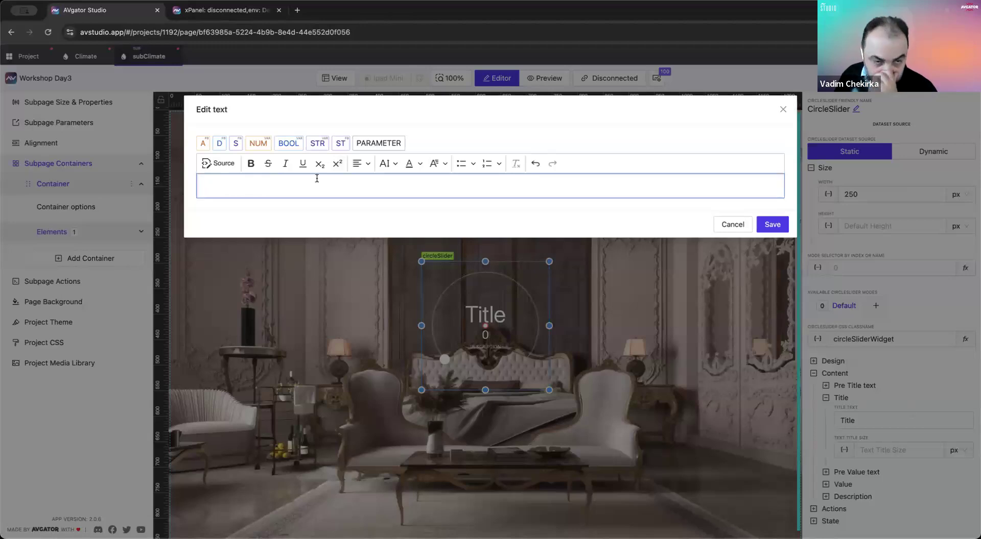
Step: Insert a new string subpage parameter named Title, with default value Title, as the circle slider's title text and save it
{"action": "left_click", "coordinate": [385, 145]}
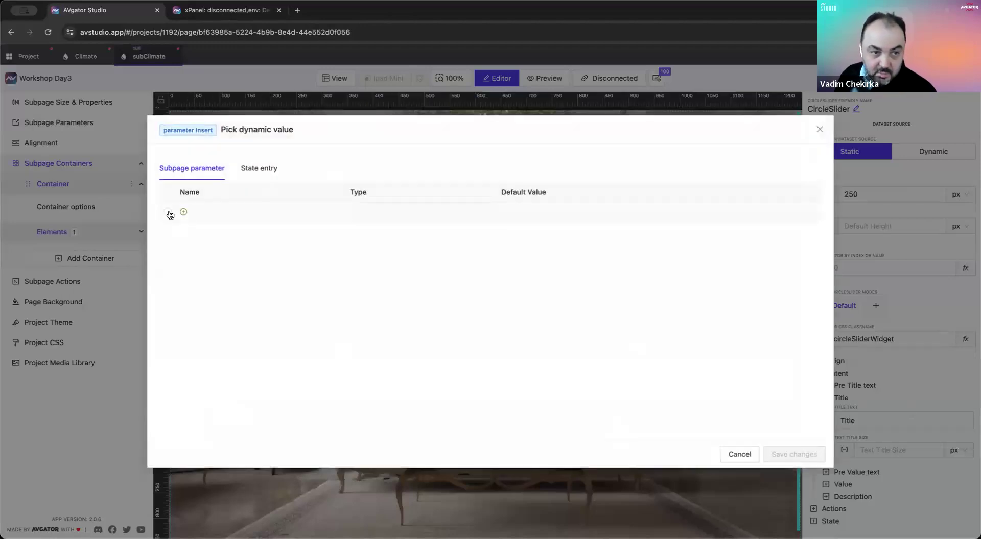
{"action": "left_click", "coordinate": [168, 212]}
{"action": "left_click_drag", "start_coordinate": [304, 265], "coordinate": [88, 259]}
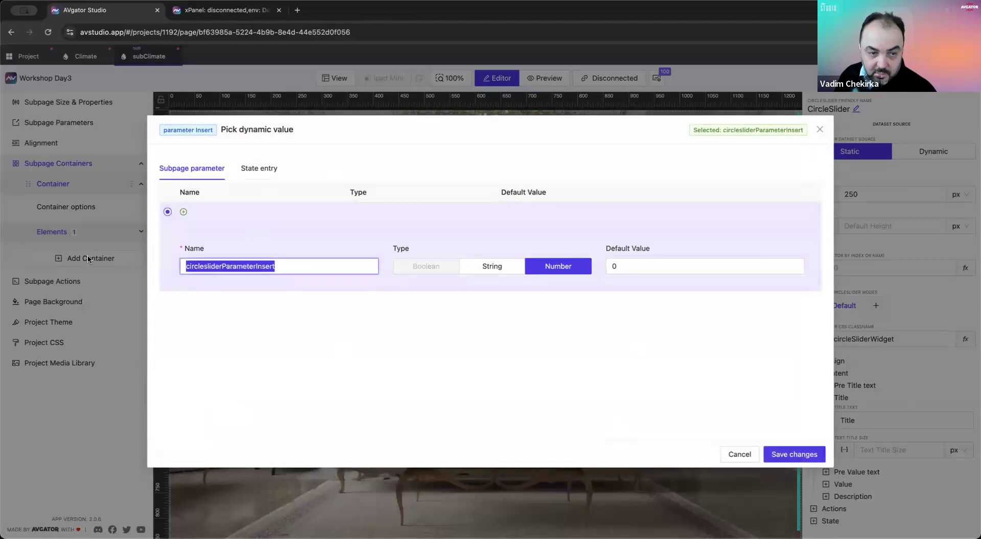
{"action": "type", "text": "Title"}
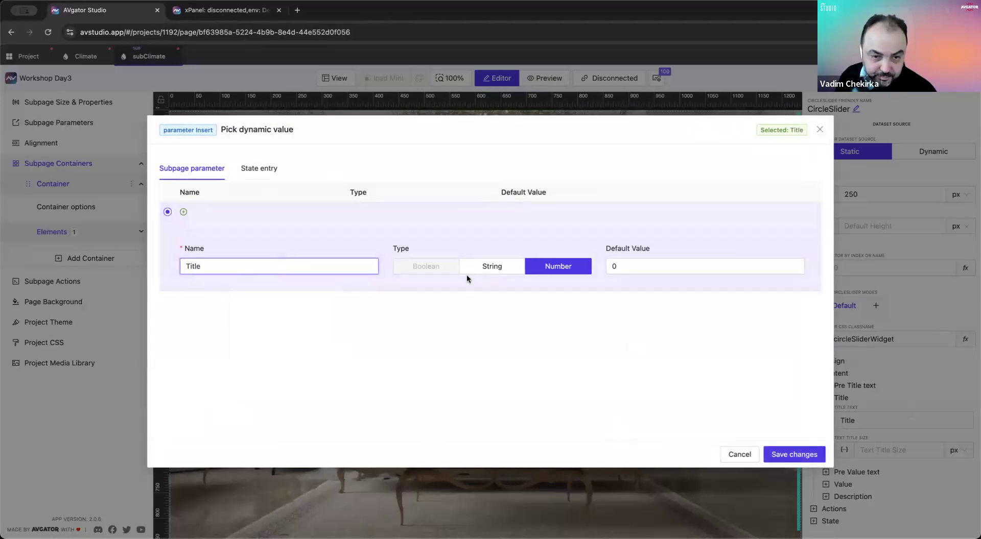
{"action": "left_click", "coordinate": [492, 268]}
{"action": "left_click", "coordinate": [656, 266]}
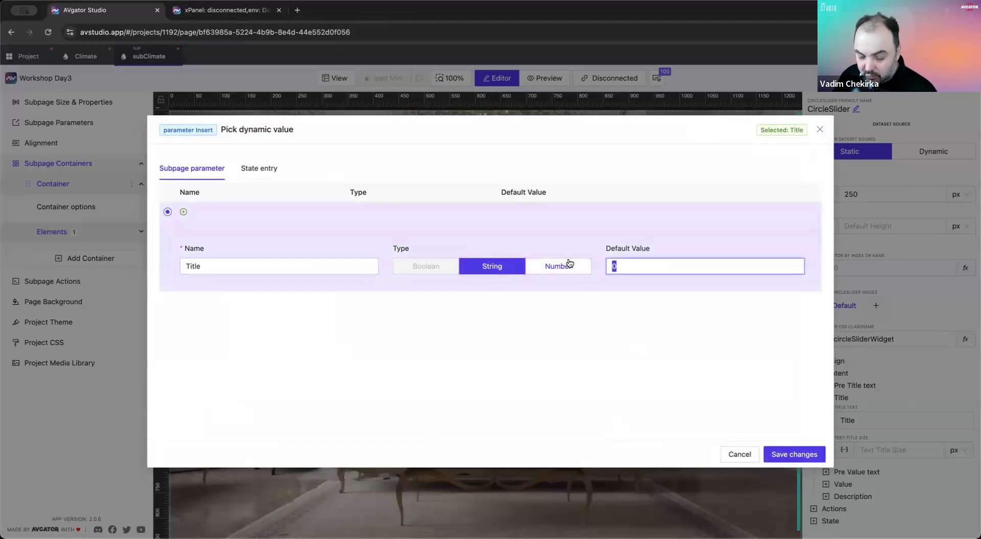
{"action": "type", "text": "Title"}
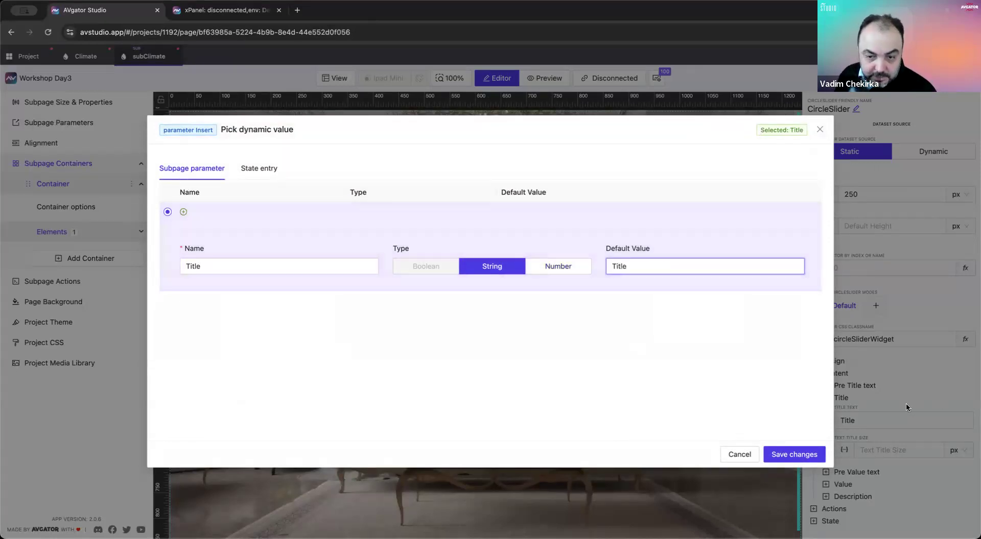
{"action": "left_click", "coordinate": [791, 456]}
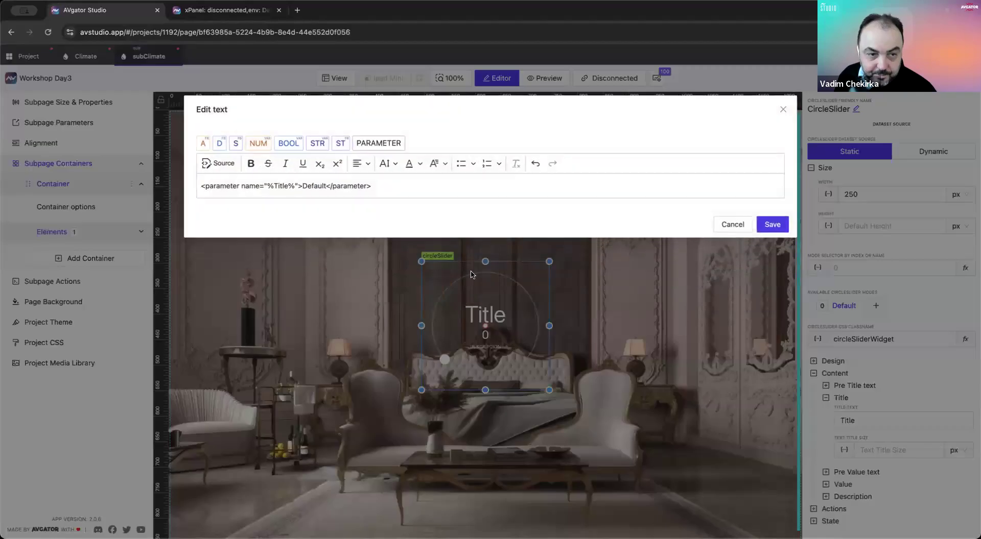
{"action": "left_click", "coordinate": [771, 223]}
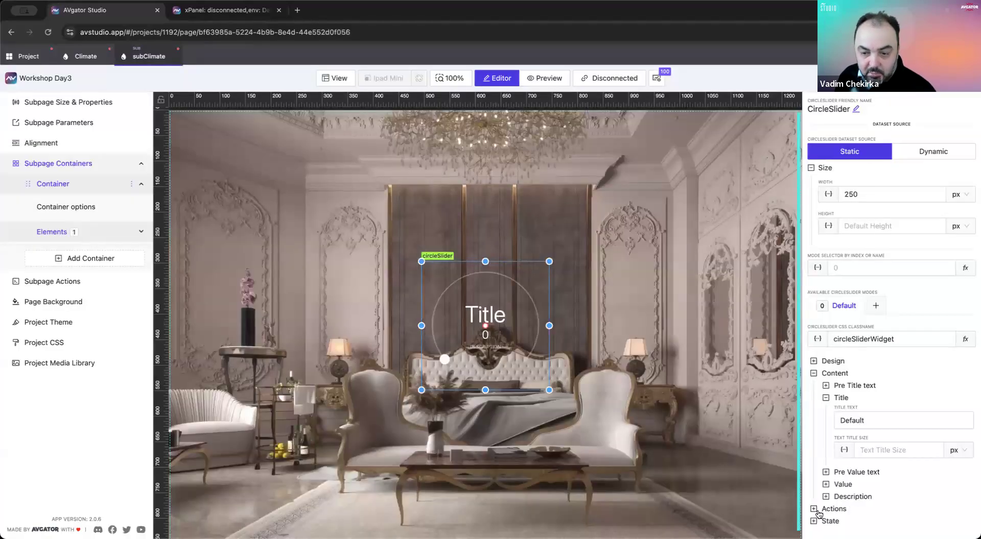
Step: Start a new action for the circle slider with After Change behaviour and a 50 ms execution delay
{"action": "left_click", "coordinate": [814, 510]}
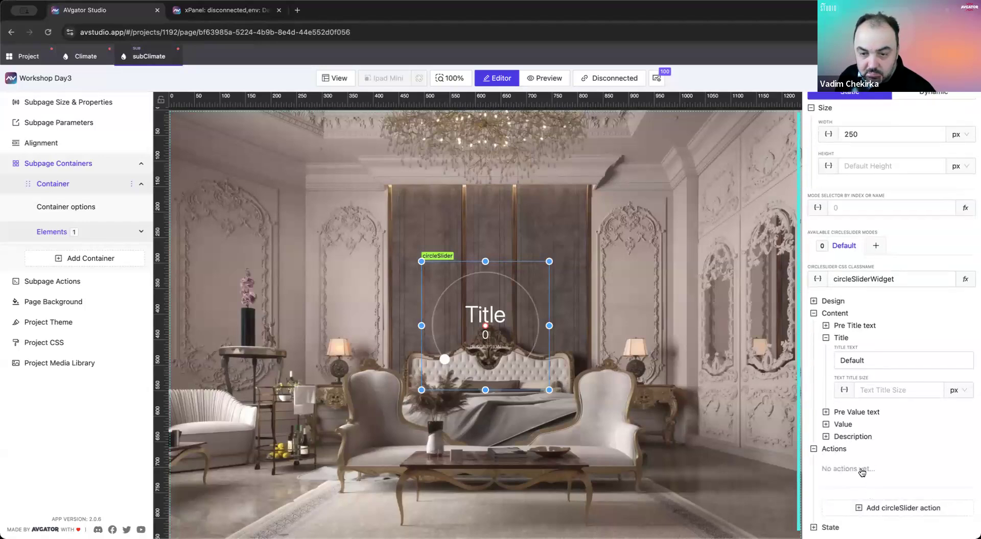
{"action": "left_click", "coordinate": [885, 509]}
{"action": "left_click", "coordinate": [443, 249]}
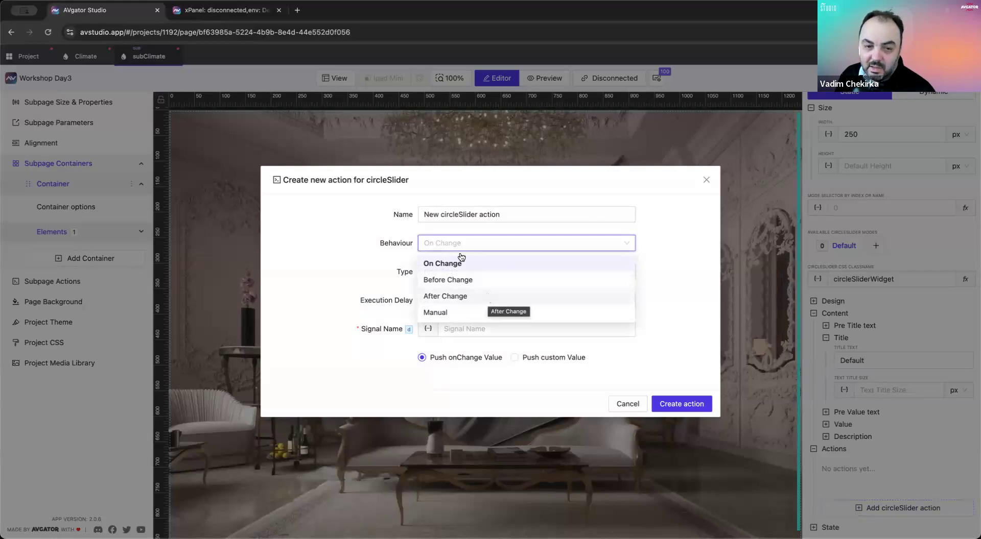
{"action": "left_click", "coordinate": [465, 295]}
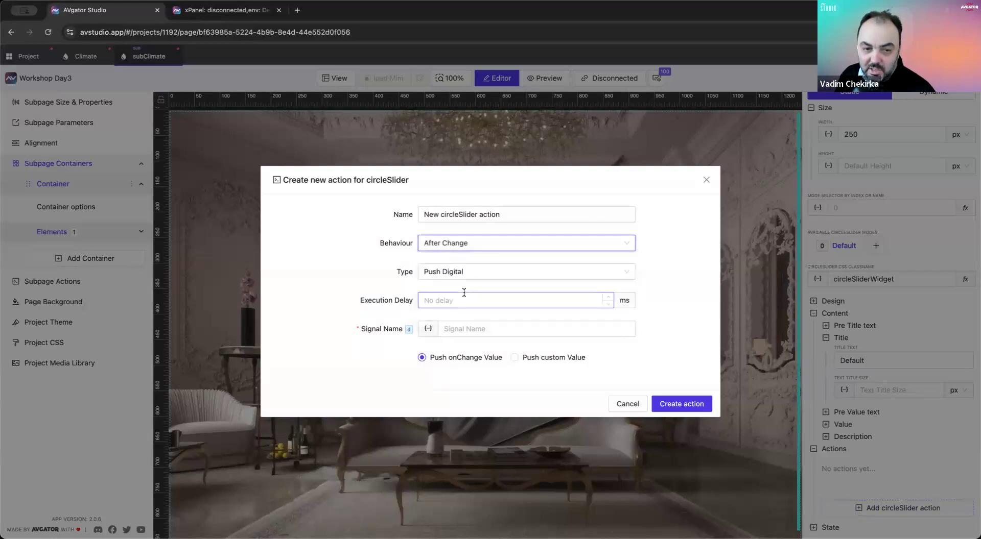
{"action": "left_click", "coordinate": [440, 300]}
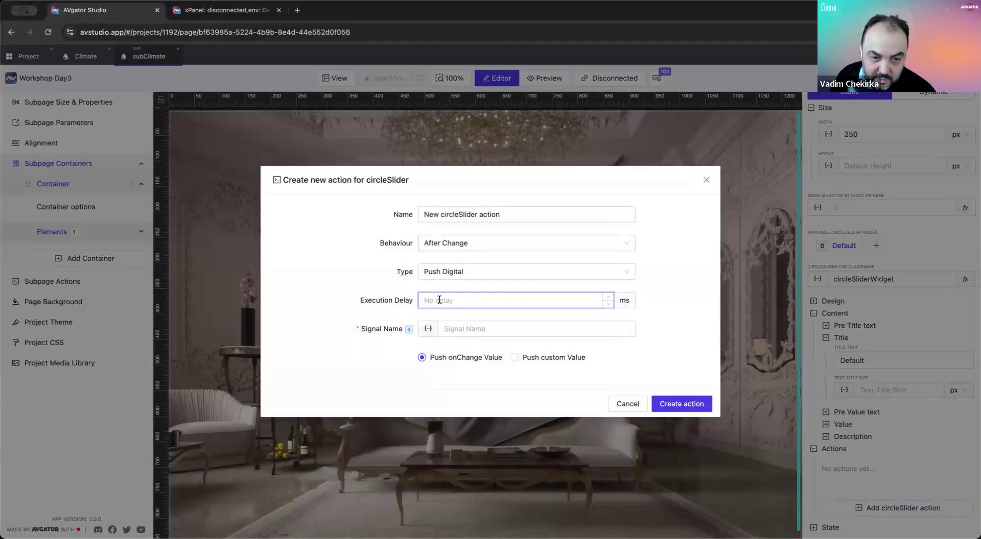
{"action": "type", "text": "50"}
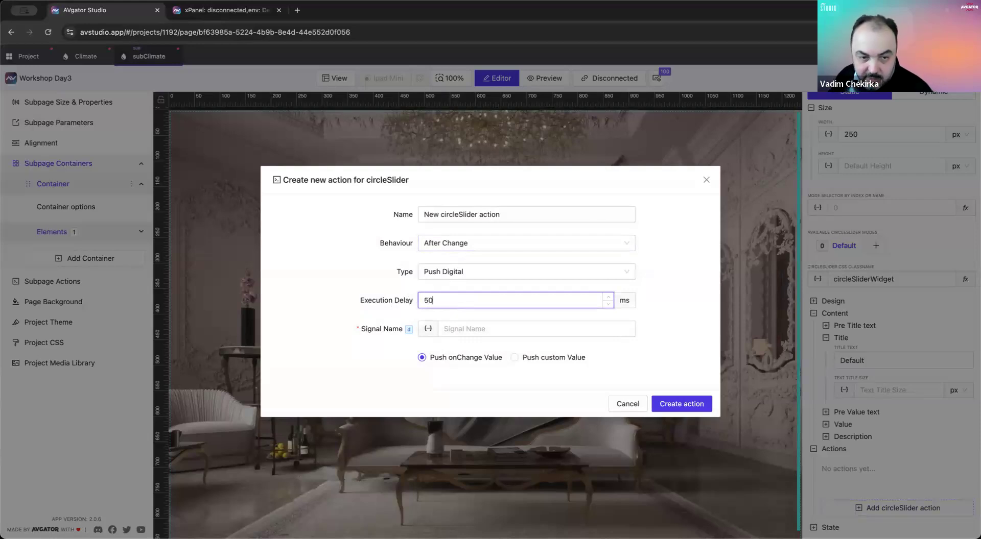
Step: Assign a new number subpage parameter named Value as the action's signal name and create the action
{"action": "left_click", "coordinate": [442, 330]}
{"action": "left_click", "coordinate": [427, 330]}
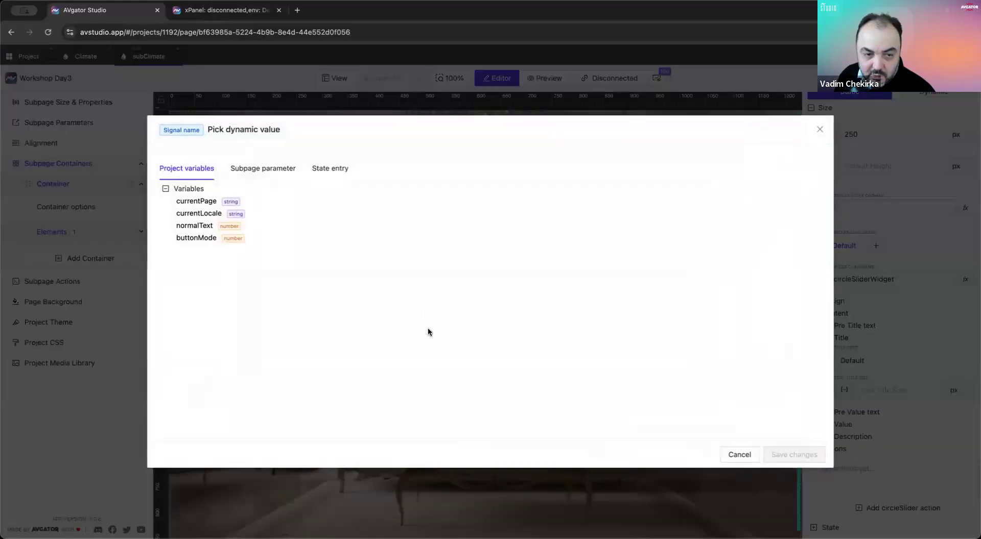
{"action": "left_click", "coordinate": [262, 171]}
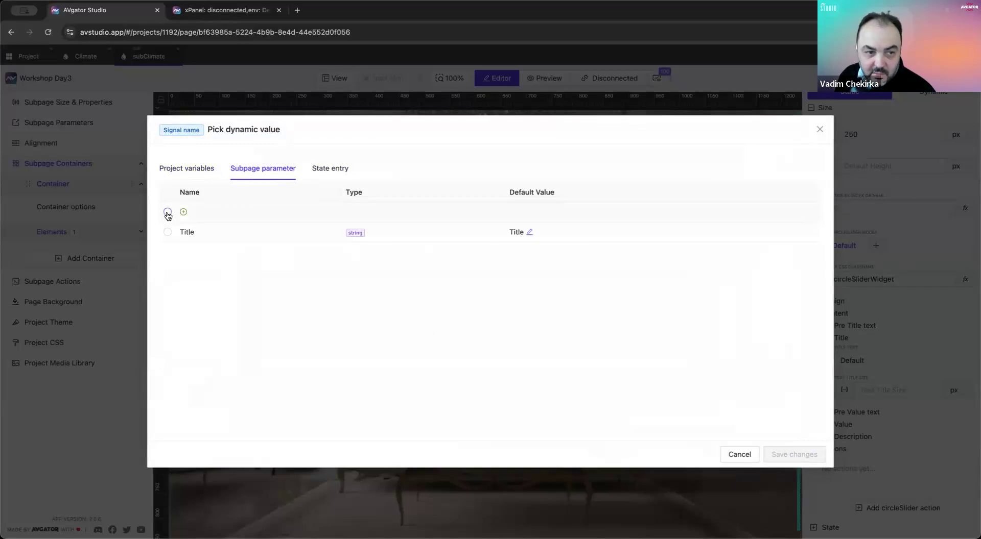
{"action": "left_click", "coordinate": [167, 212]}
{"action": "double_click", "coordinate": [188, 264]}
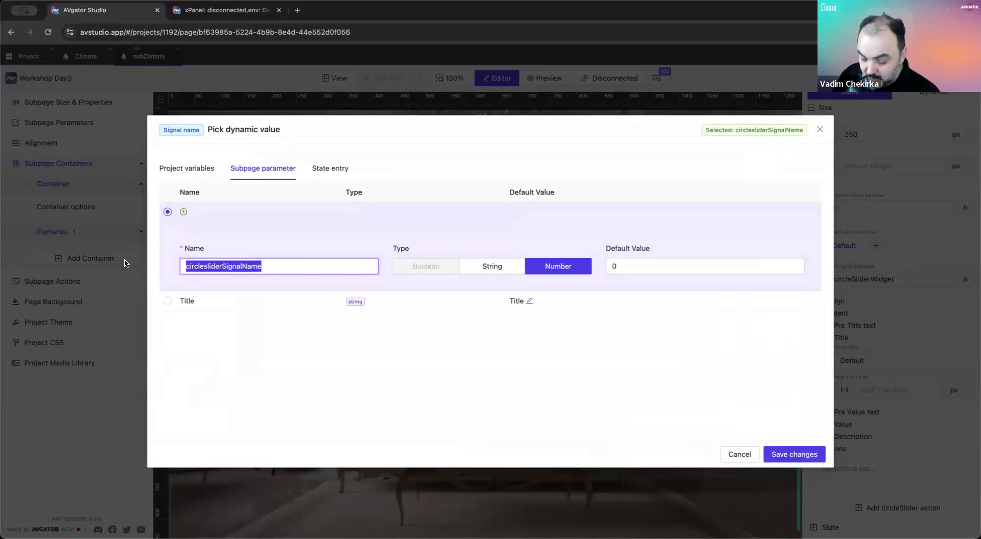
{"action": "type", "text": "Value"}
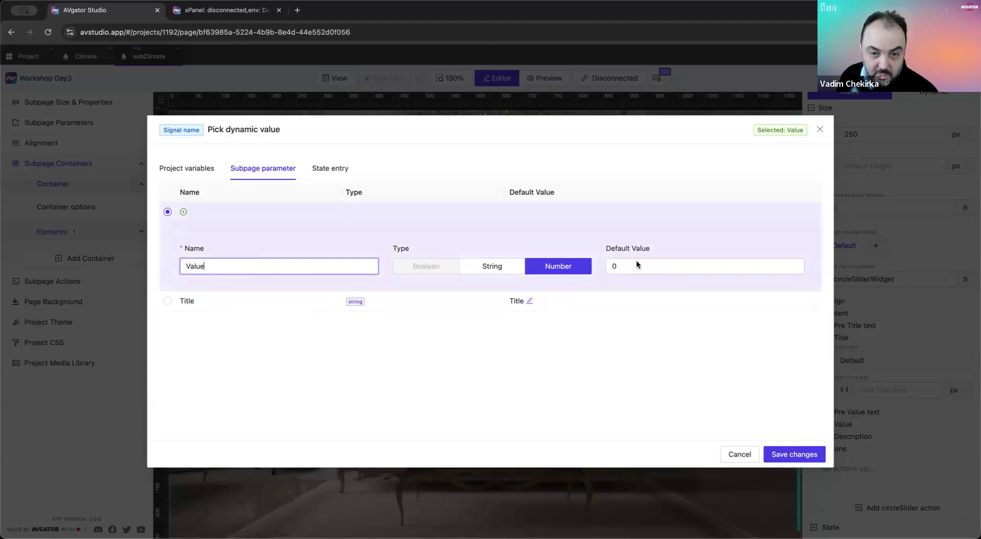
{"action": "left_click", "coordinate": [788, 455]}
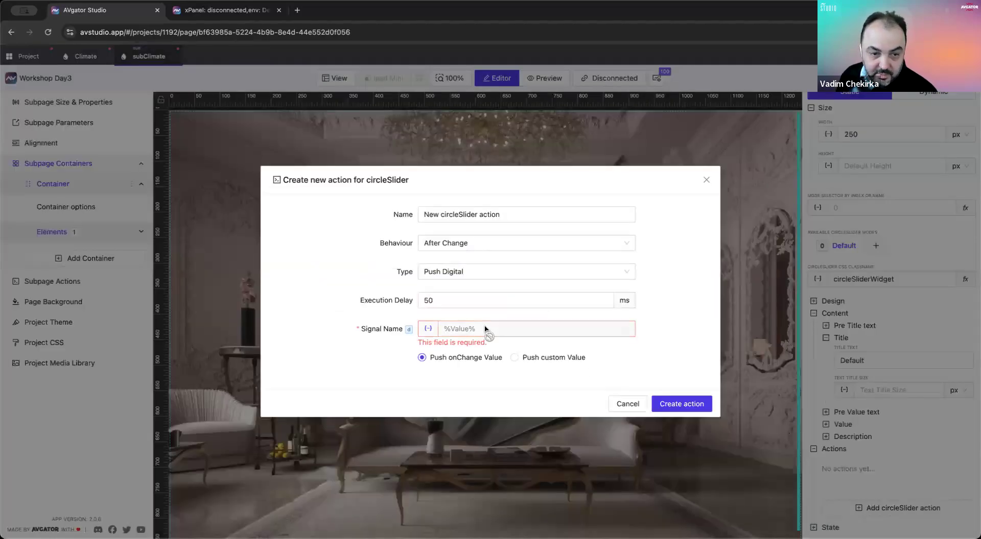
{"action": "left_click", "coordinate": [698, 405]}
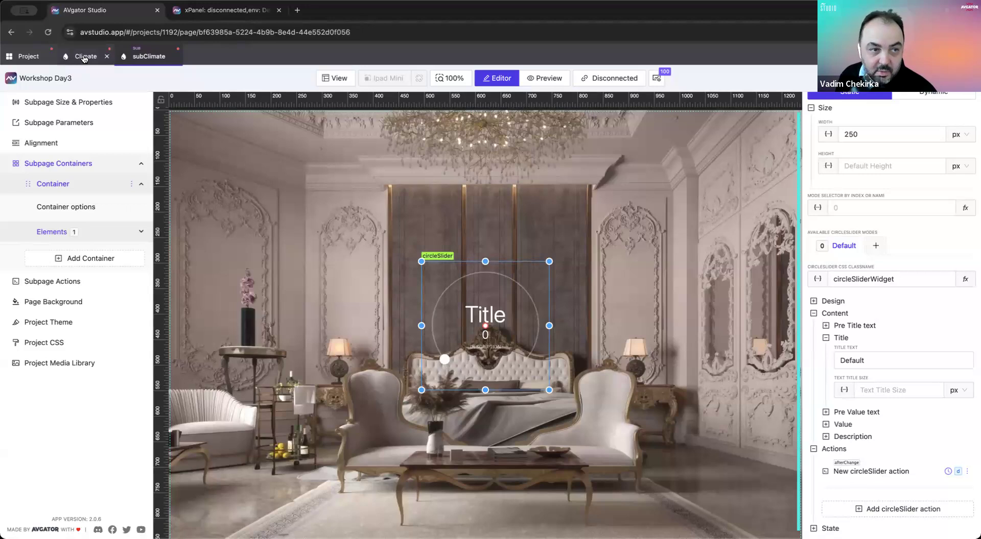
Step: On the Climate page, pick the datasource's systemName field as the dynamic value for the subpage list's Title parameter
{"action": "left_click", "coordinate": [84, 57]}
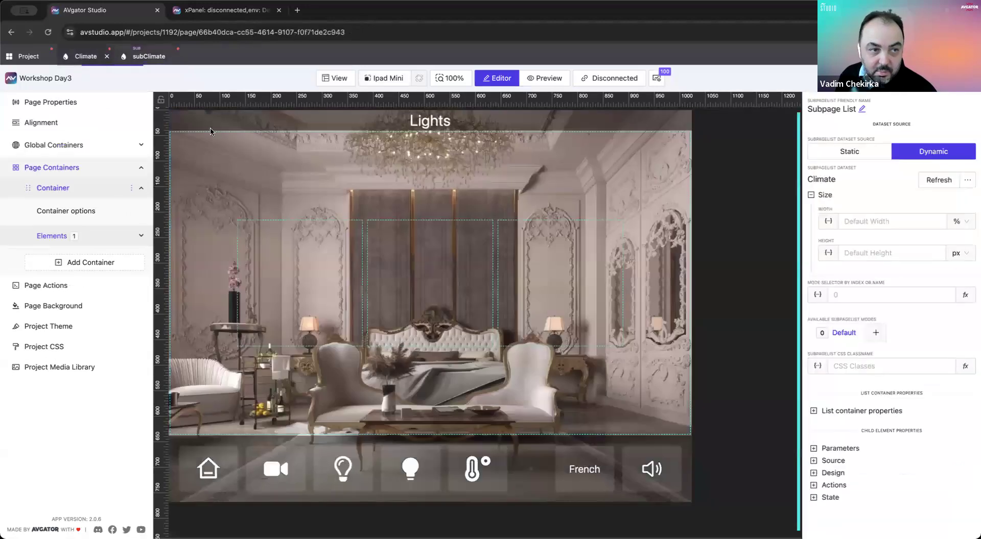
{"action": "left_click", "coordinate": [852, 451]}
{"action": "scroll", "coordinate": [854, 445], "scroll_direction": "down", "scroll_amount": 2}
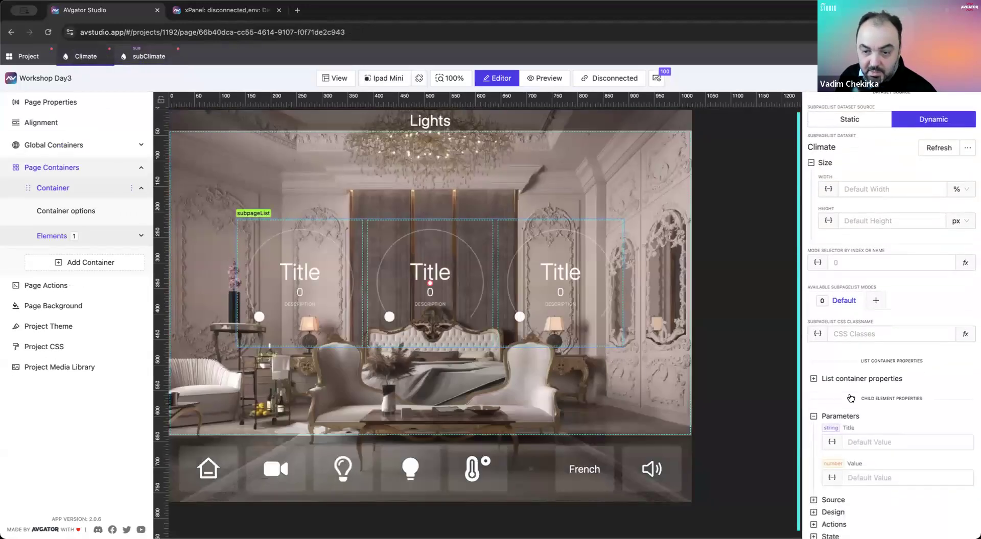
{"action": "left_click", "coordinate": [862, 433]}
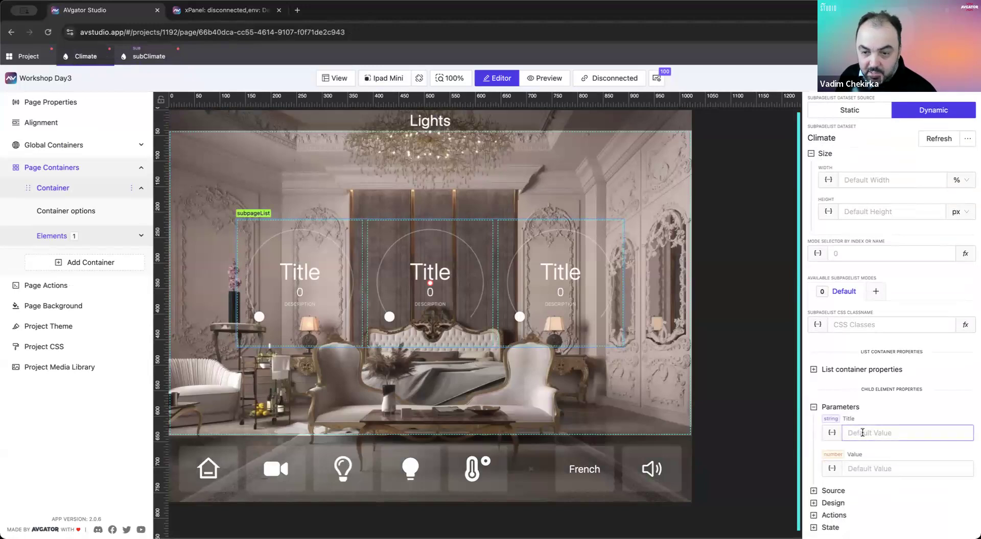
{"action": "left_click", "coordinate": [832, 433]}
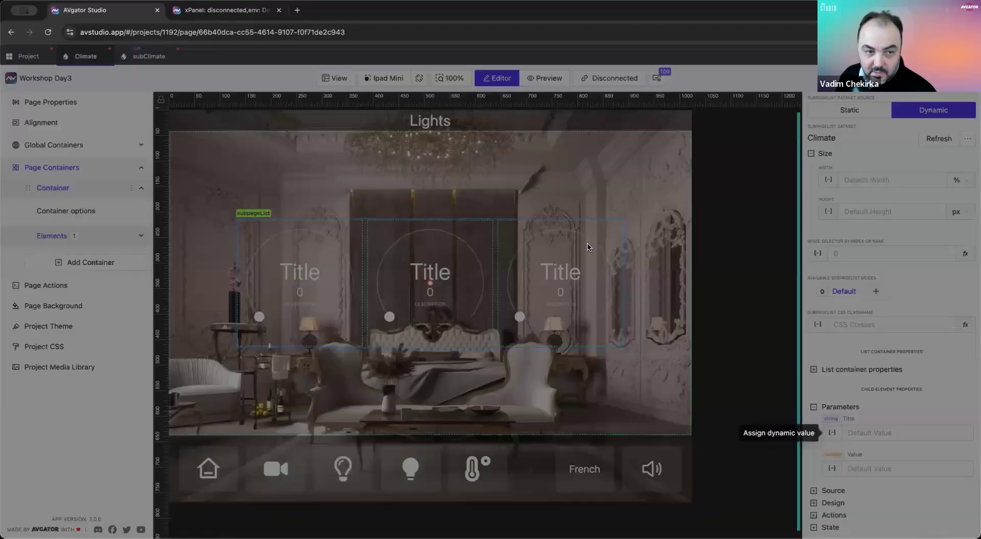
{"action": "left_click", "coordinate": [178, 201]}
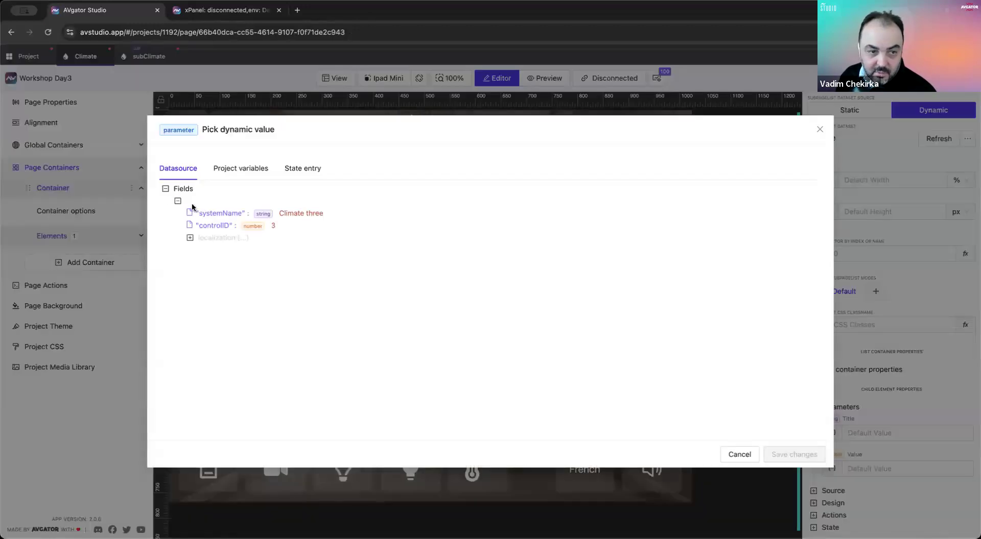
{"action": "left_click", "coordinate": [234, 216]}
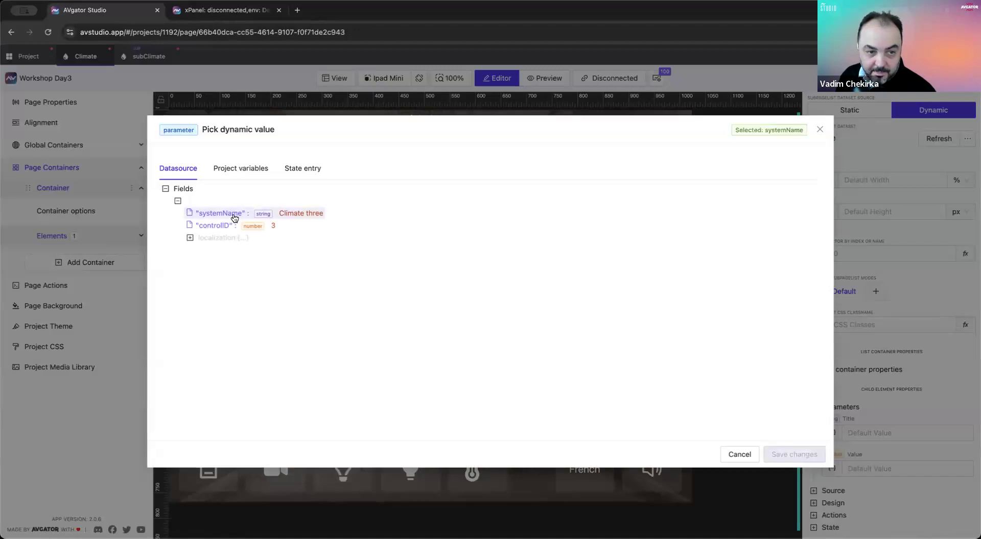
Step: Choose the text field of the datasource's first localization entry as the Title parameter's dynamic value and save it
{"action": "left_click", "coordinate": [190, 238]}
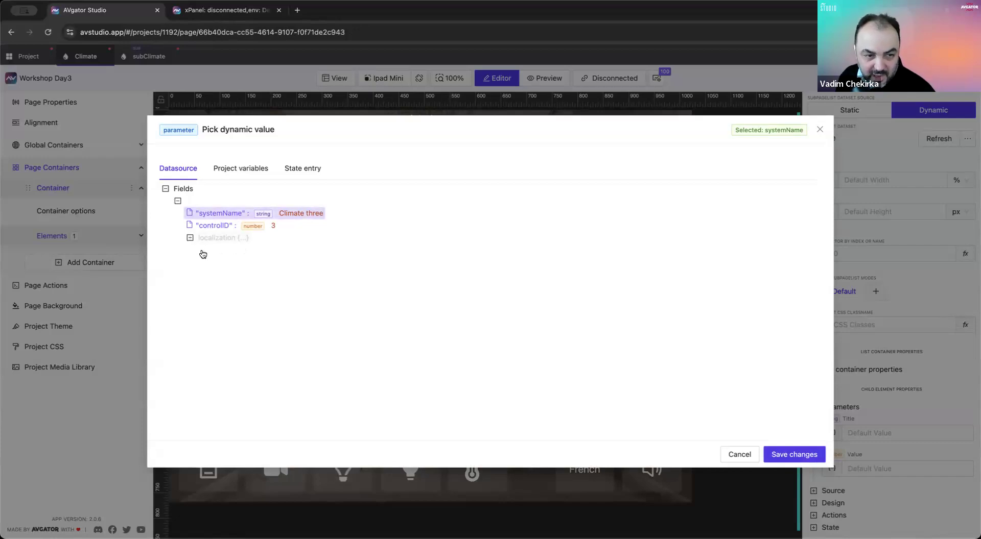
{"action": "left_click", "coordinate": [203, 249]}
{"action": "left_click", "coordinate": [214, 262]}
{"action": "left_click", "coordinate": [227, 274]}
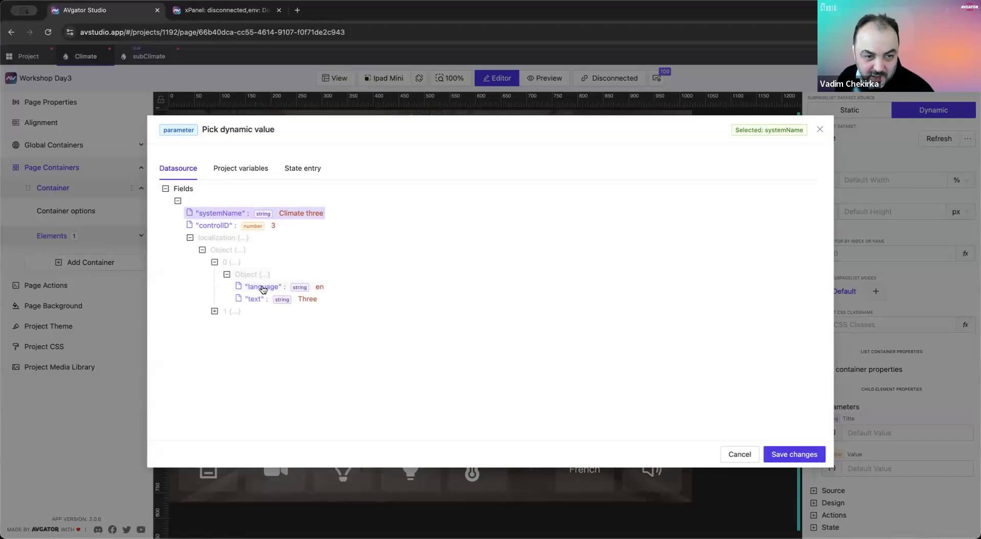
{"action": "left_click", "coordinate": [261, 287]}
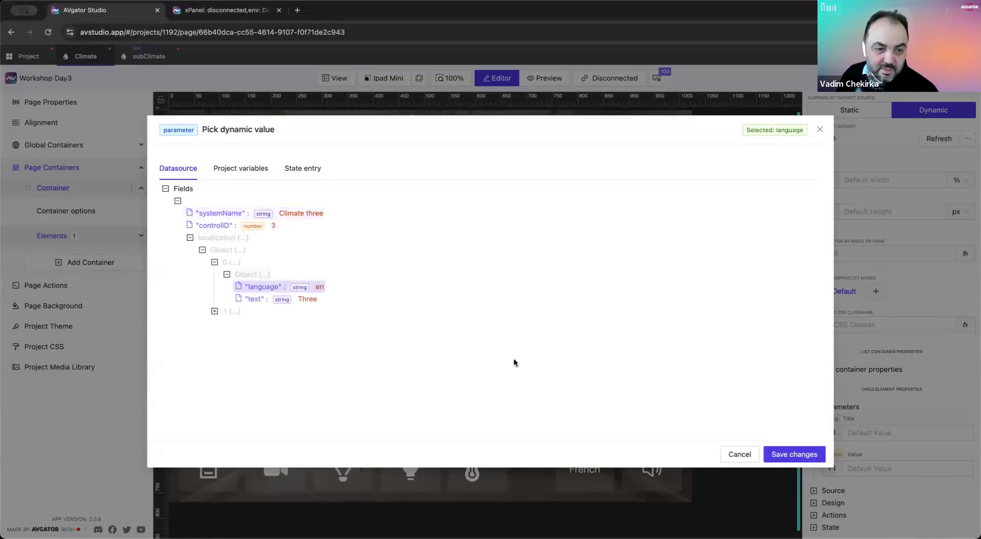
{"action": "left_click", "coordinate": [247, 300]}
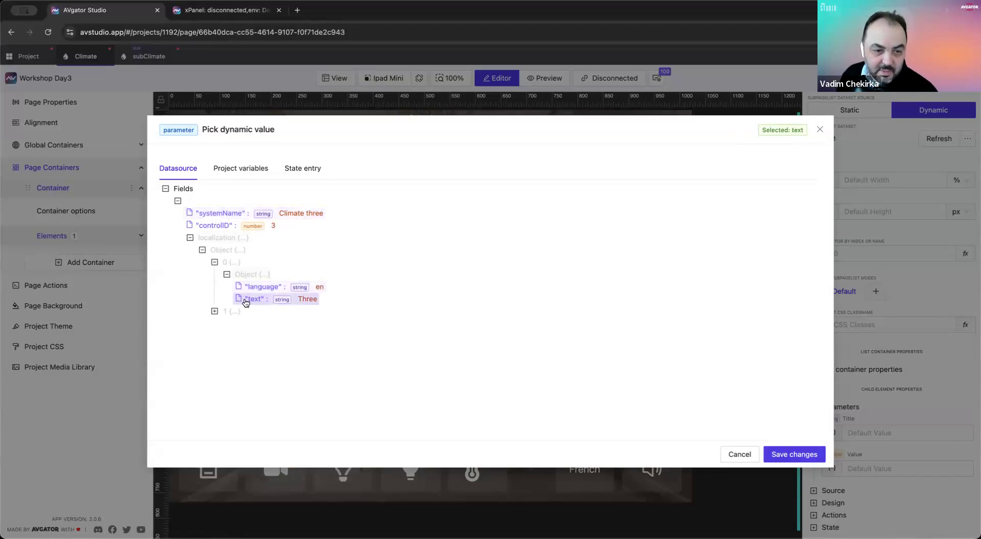
{"action": "left_click", "coordinate": [792, 454]}
Step: Assign the datasource's controlID field as the dynamic value of the subpage list's Value parameter and save it
{"action": "left_click", "coordinate": [851, 465]}
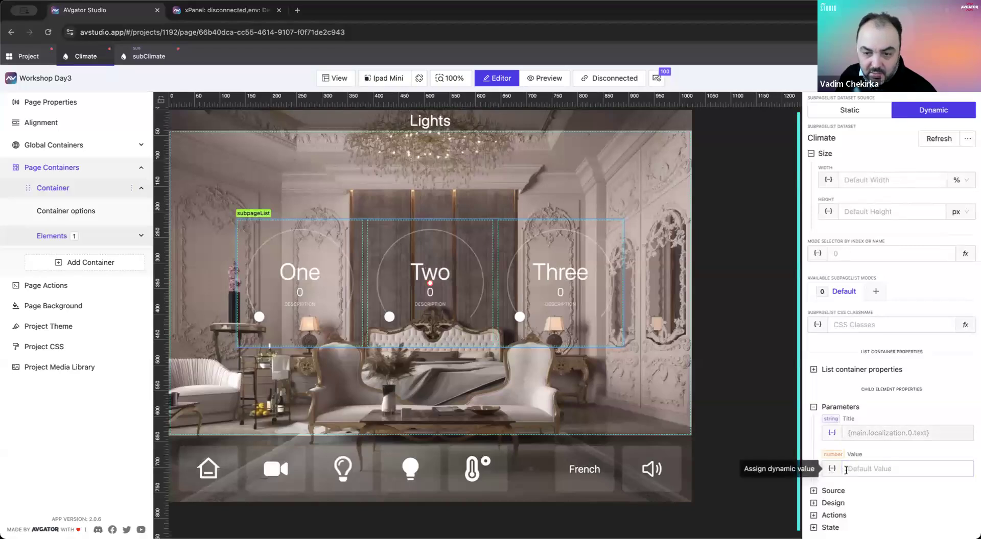
{"action": "left_click", "coordinate": [831, 470]}
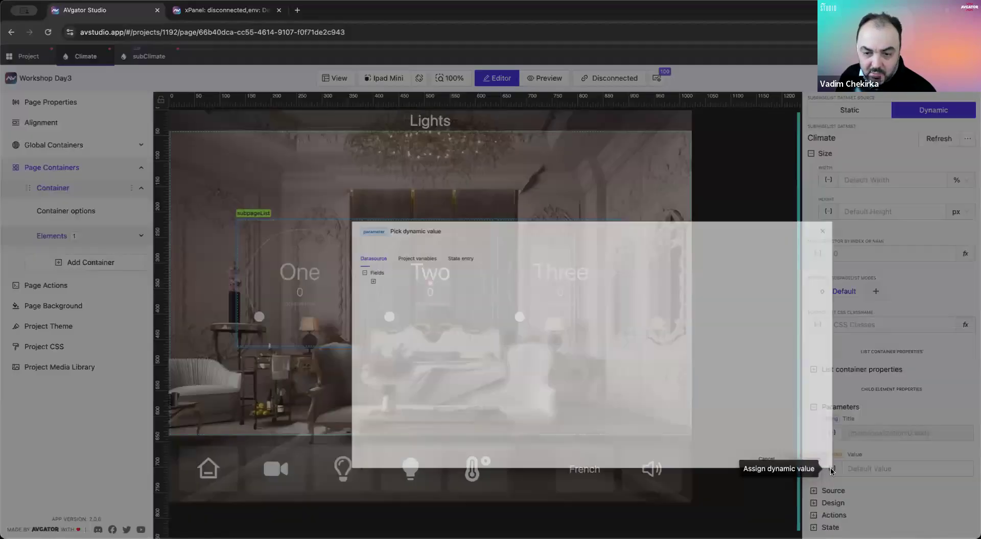
{"action": "left_click", "coordinate": [178, 202]}
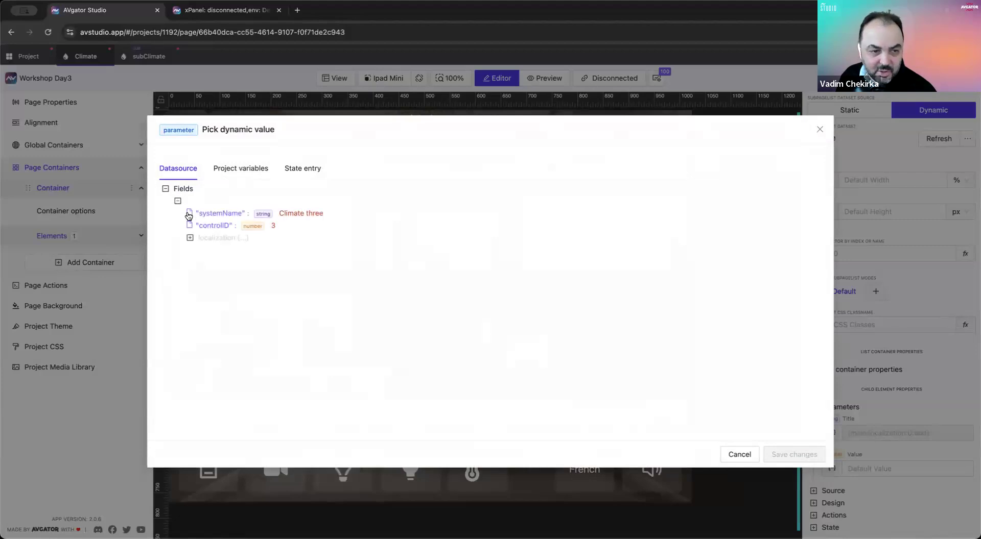
{"action": "left_click", "coordinate": [215, 227]}
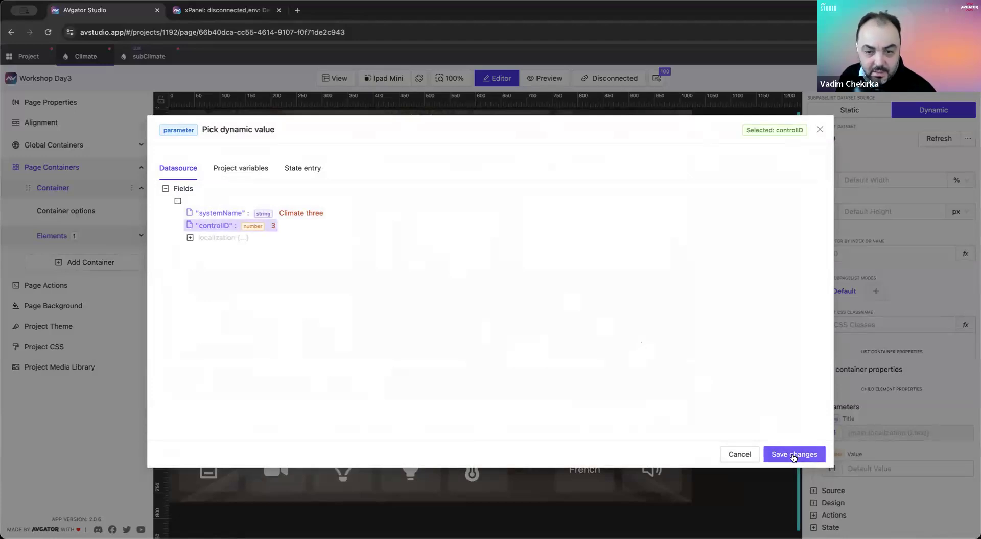
{"action": "left_click", "coordinate": [794, 456]}
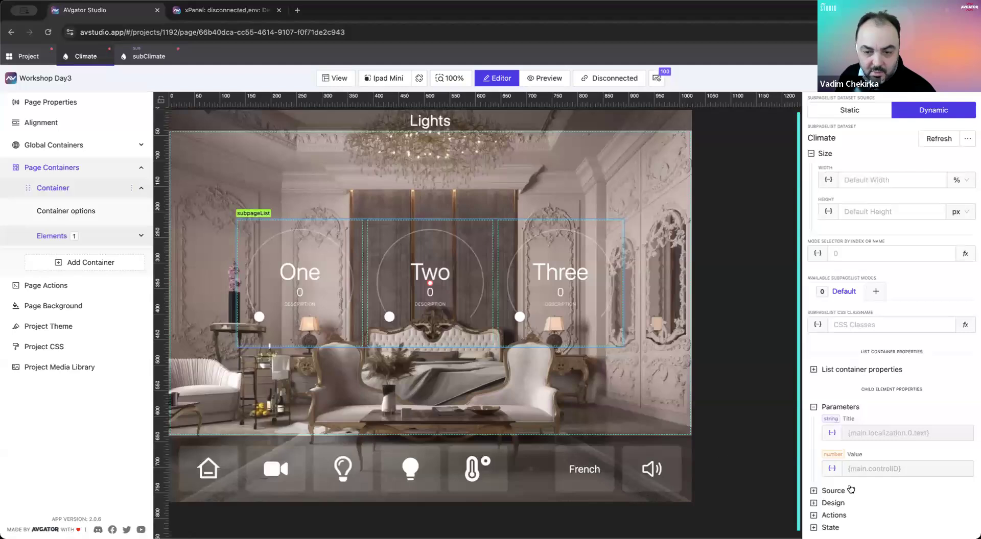
Step: Review the controlID entries of the three climate items in the project's Climate datasource and close it without saving
{"action": "left_click", "coordinate": [24, 57]}
{"action": "left_click", "coordinate": [53, 200]}
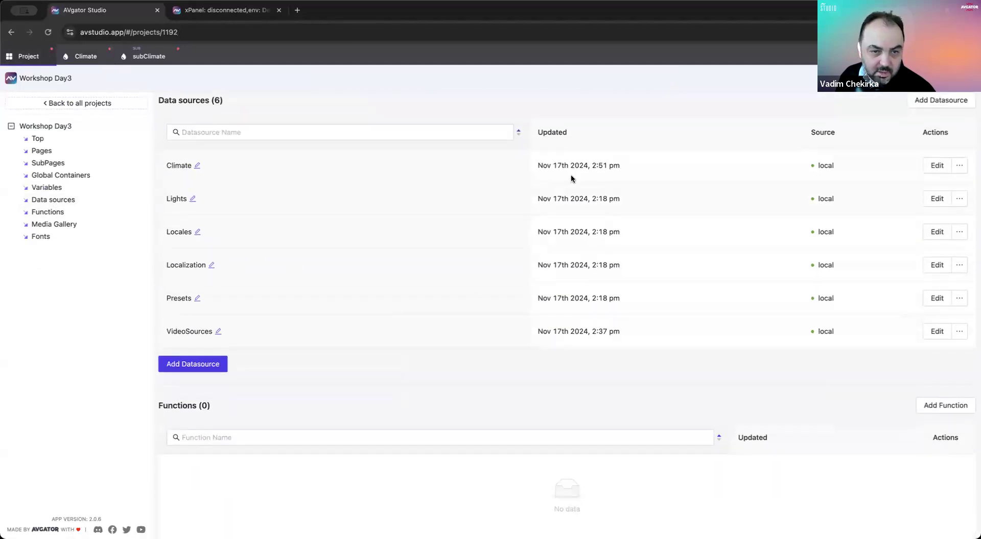
{"action": "left_click", "coordinate": [938, 166]}
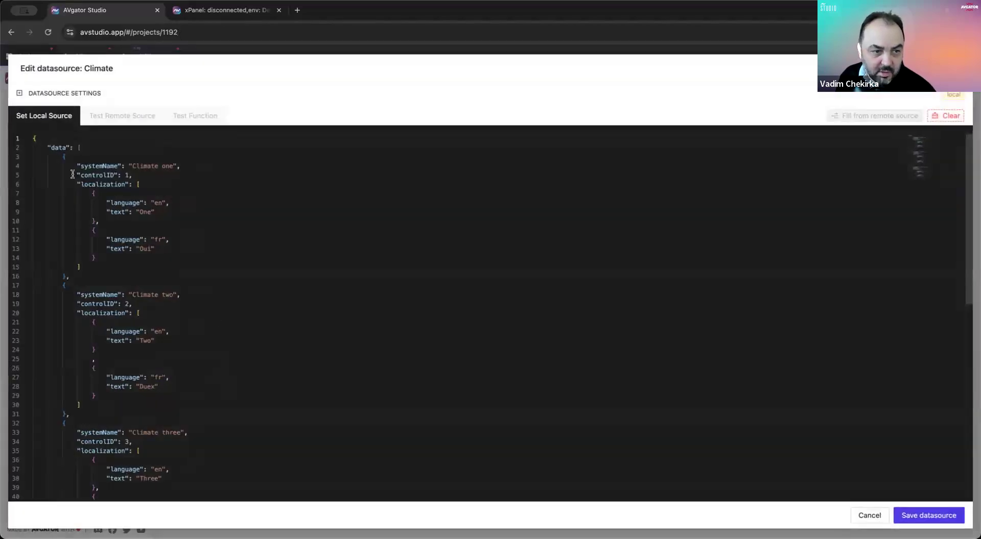
{"action": "left_click_drag", "start_coordinate": [75, 175], "coordinate": [136, 175]}
{"action": "left_click_drag", "start_coordinate": [80, 304], "coordinate": [137, 304]}
{"action": "scroll", "coordinate": [153, 363], "scroll_direction": "down", "scroll_amount": 3}
{"action": "left_click_drag", "start_coordinate": [76, 367], "coordinate": [148, 365]}
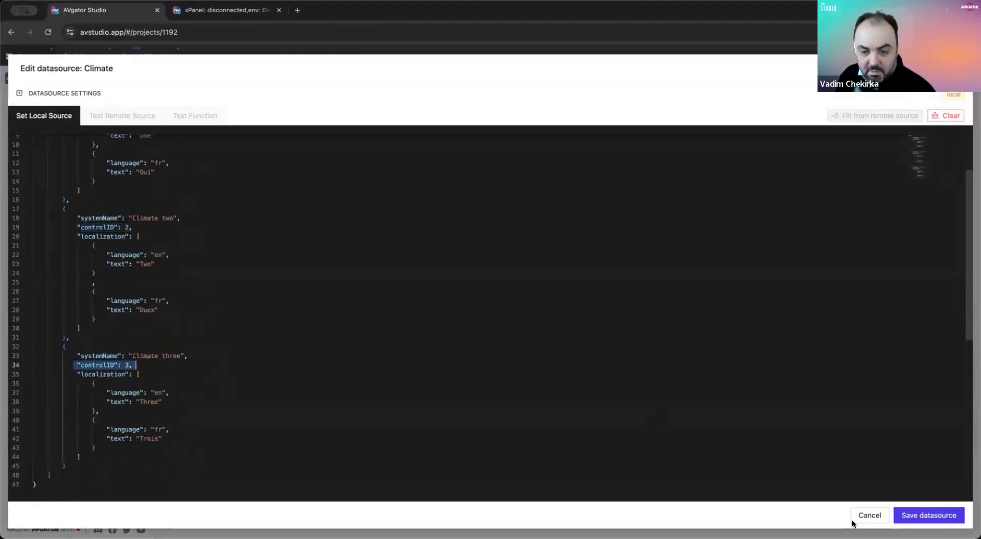
{"action": "left_click", "coordinate": [869, 515]}
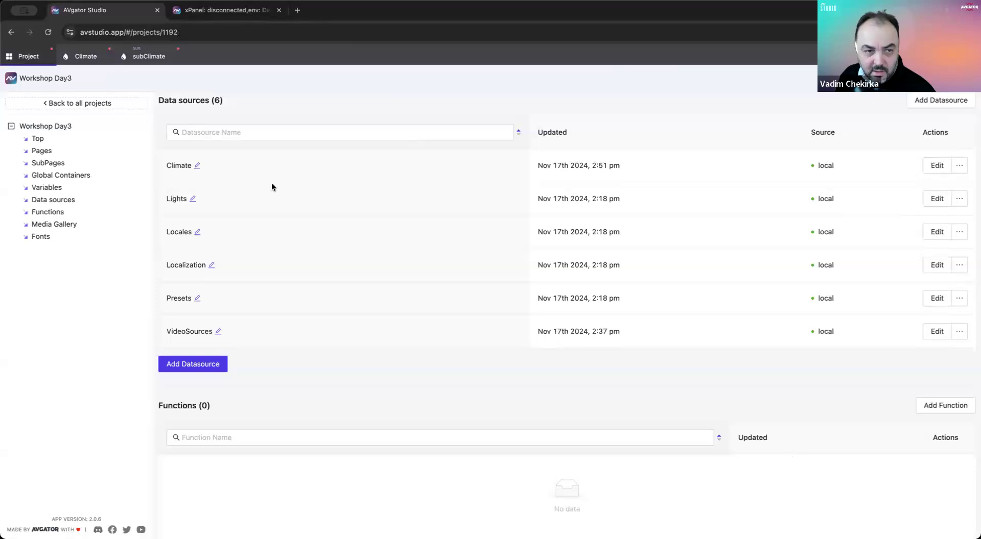
Step: Switch to the live xPanel page and test the circle slider One by moving its handle
{"action": "left_click", "coordinate": [85, 57]}
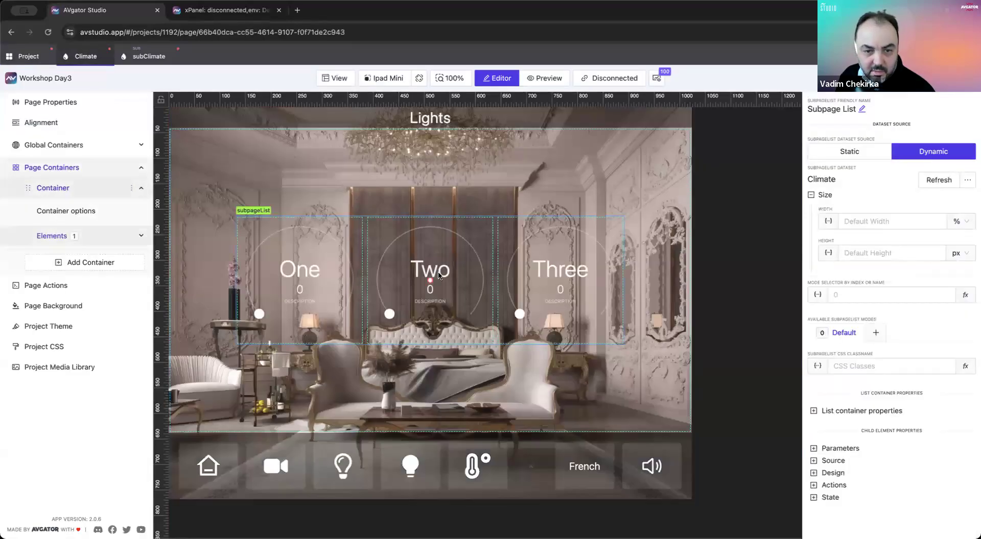
{"action": "left_click", "coordinate": [211, 15]}
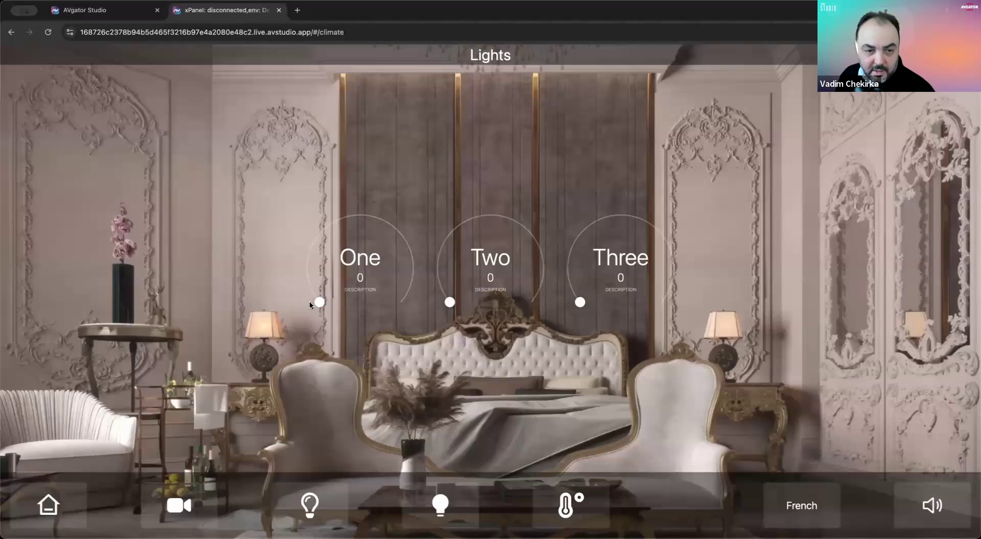
{"action": "left_click_drag", "start_coordinate": [320, 304], "coordinate": [422, 243]}
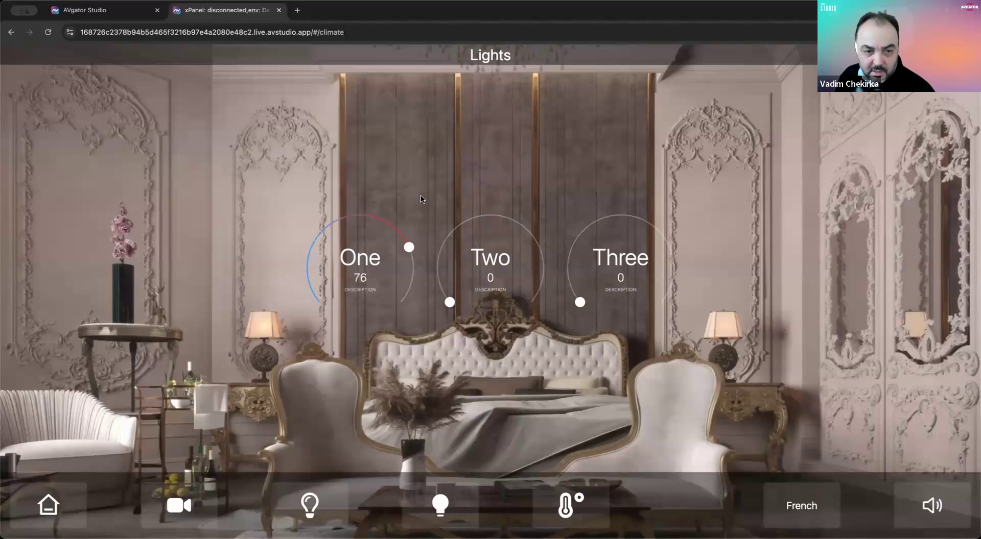
{"action": "left_click", "coordinate": [358, 283]}
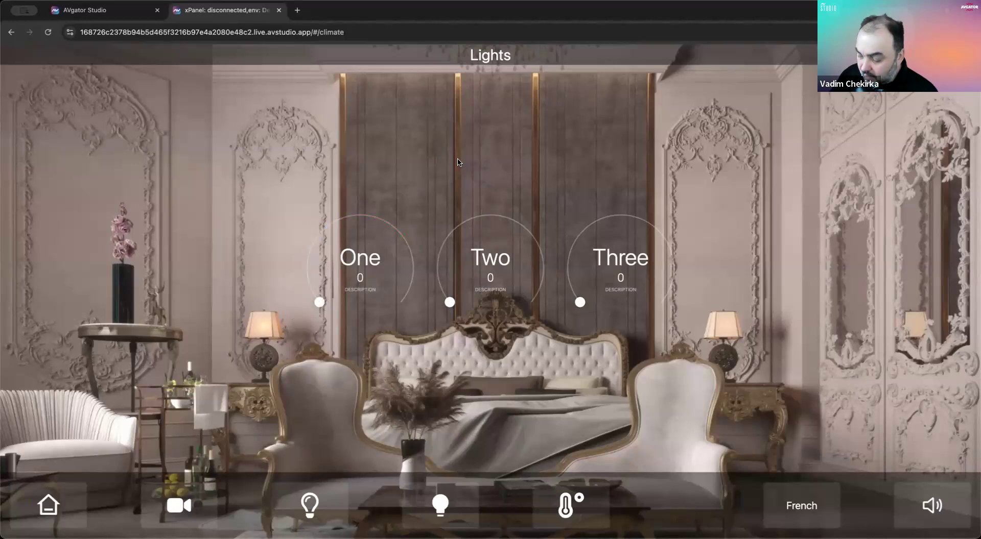
Step: Open the developer console, clear its log, and move slider One to examine which signal type and values it pushes
{"action": "key", "text": "super+alt+i"}
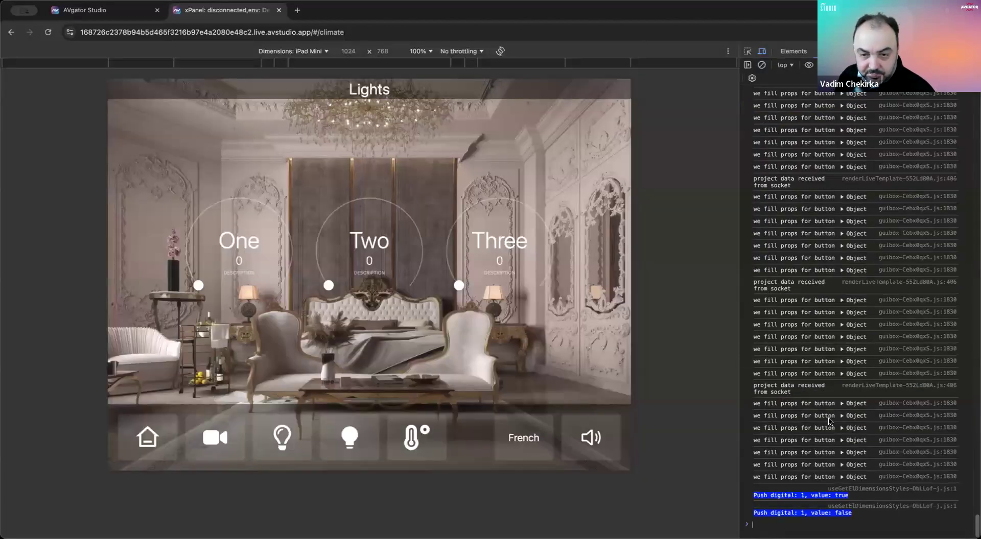
{"action": "left_click", "coordinate": [762, 66]}
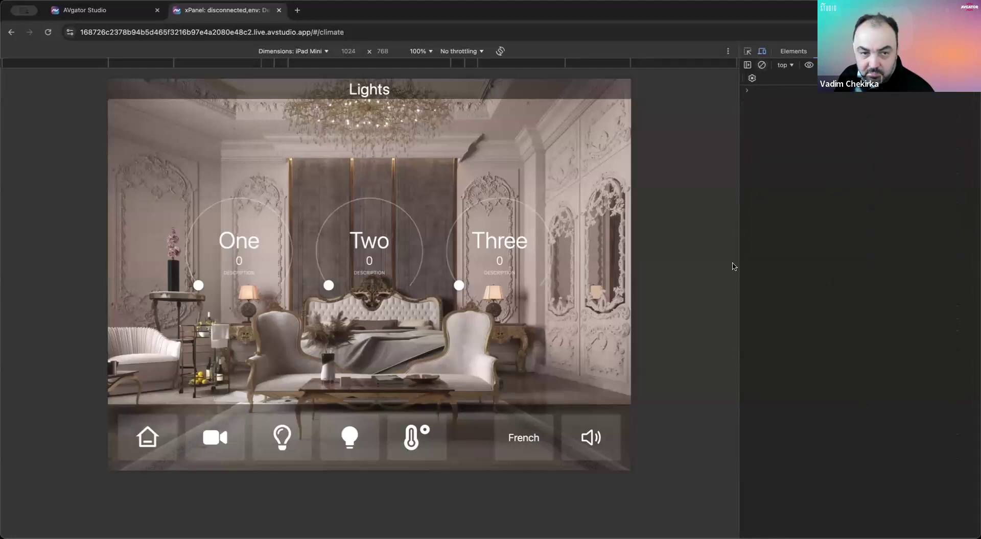
{"action": "left_click_drag", "start_coordinate": [199, 285], "coordinate": [213, 207]}
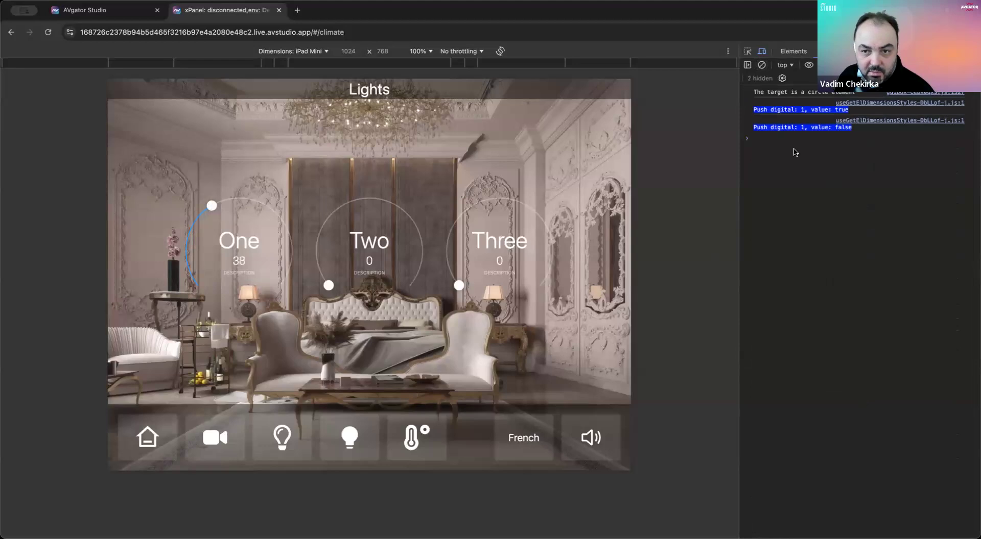
{"action": "left_click_drag", "start_coordinate": [778, 128], "coordinate": [839, 127]}
{"action": "left_click_drag", "start_coordinate": [754, 131], "coordinate": [852, 132]}
{"action": "left_click_drag", "start_coordinate": [777, 131], "coordinate": [837, 129]}
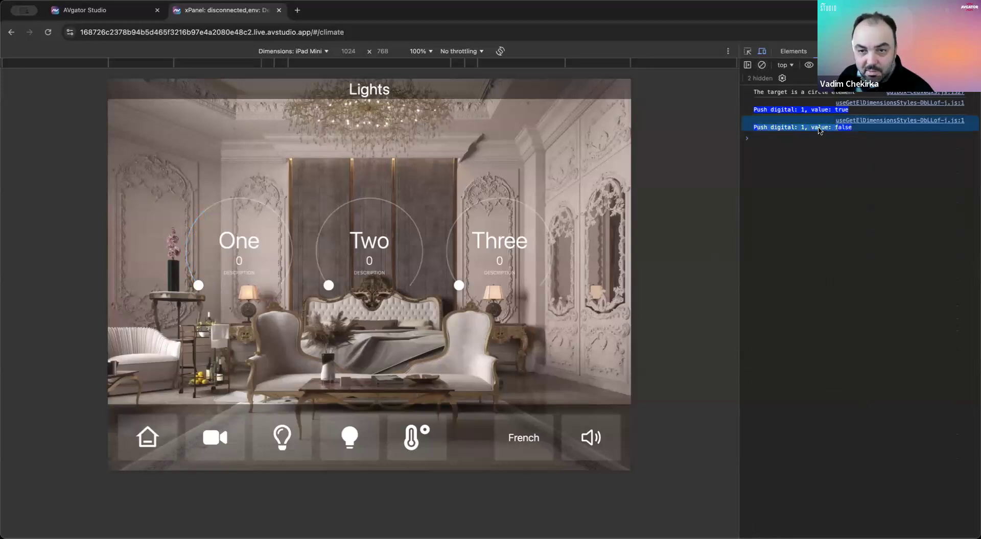
Step: Return to AVgator Studio and delete the existing After Change action from subClimate's circle slider
{"action": "left_click", "coordinate": [104, 15]}
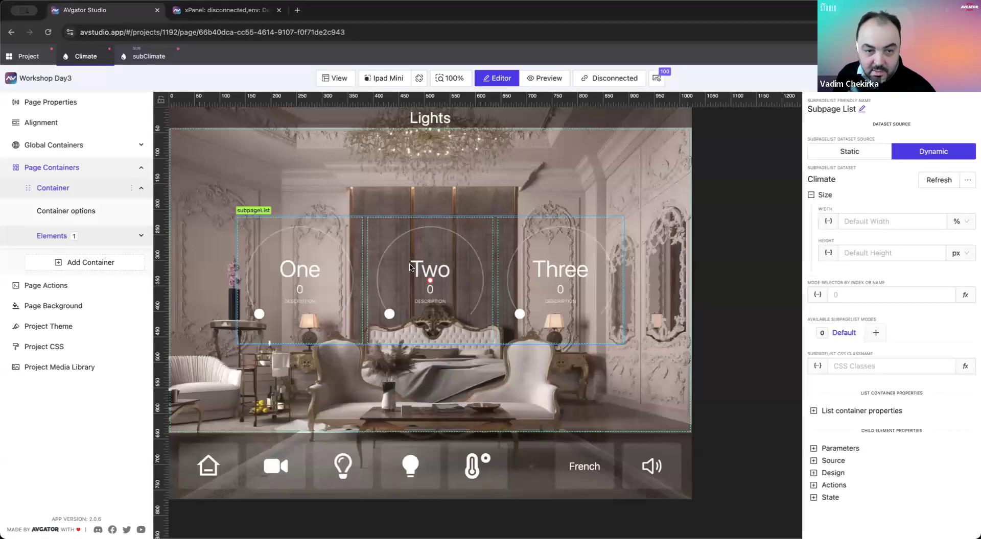
{"action": "left_click", "coordinate": [149, 56]}
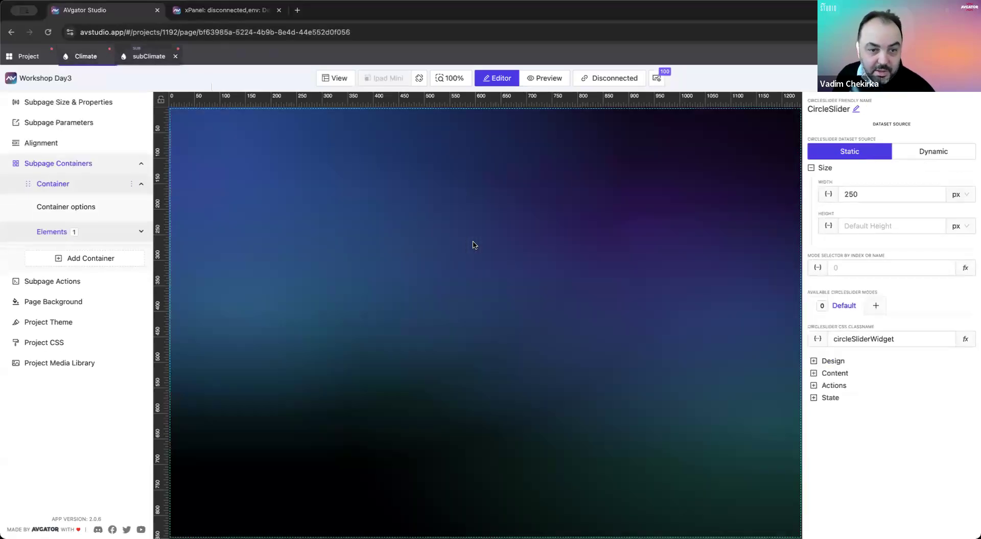
{"action": "left_click", "coordinate": [838, 388]}
{"action": "left_click", "coordinate": [967, 407]}
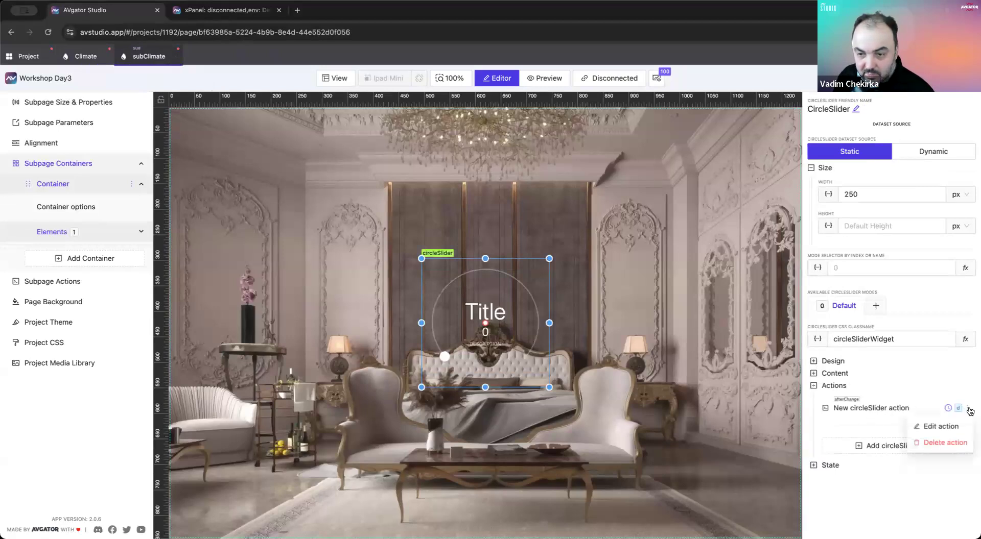
{"action": "left_click", "coordinate": [946, 444]}
{"action": "left_click", "coordinate": [556, 169]}
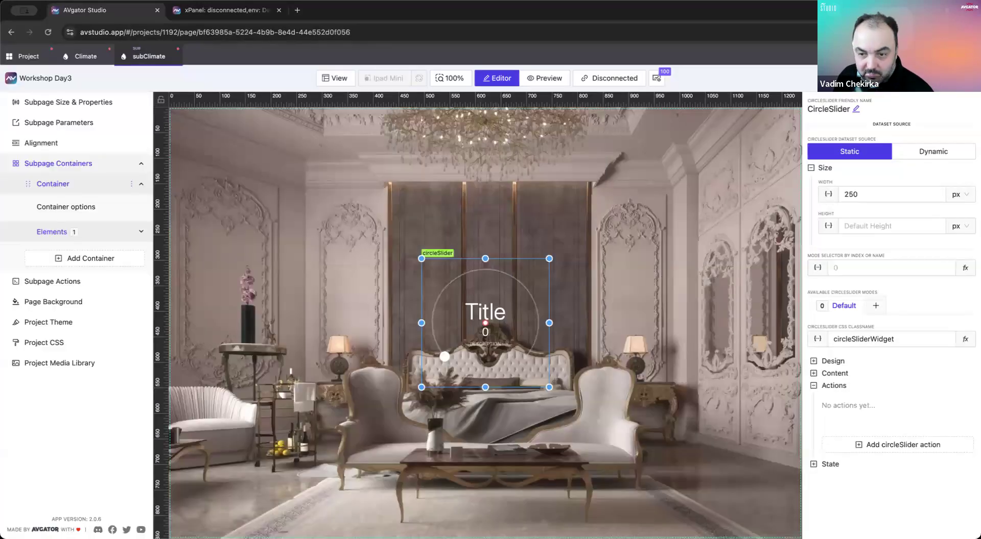
Step: Start a new On Change action of type Push Analog for the circle slider with a 50 ms execution delay
{"action": "left_click", "coordinate": [884, 445]}
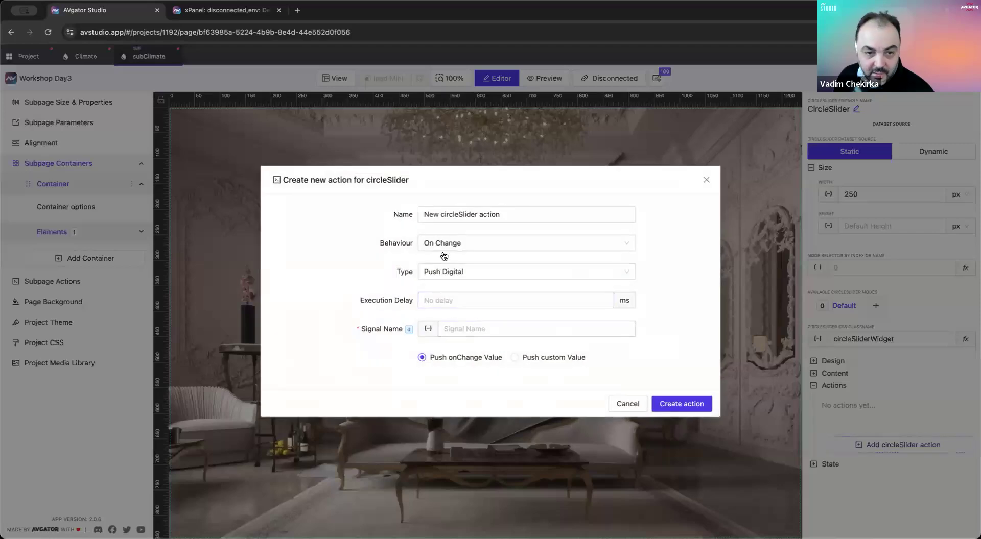
{"action": "left_click", "coordinate": [454, 275]}
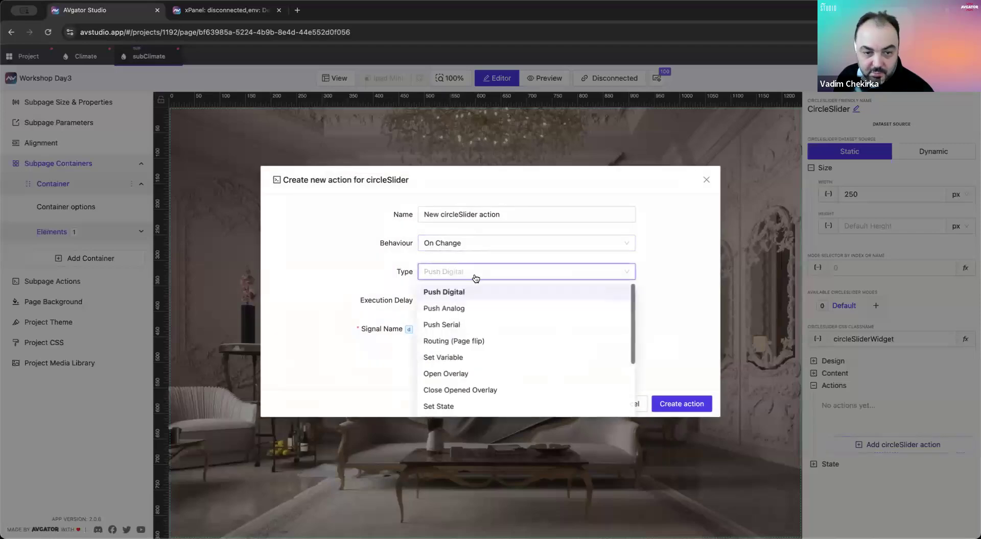
{"action": "left_click", "coordinate": [475, 309]}
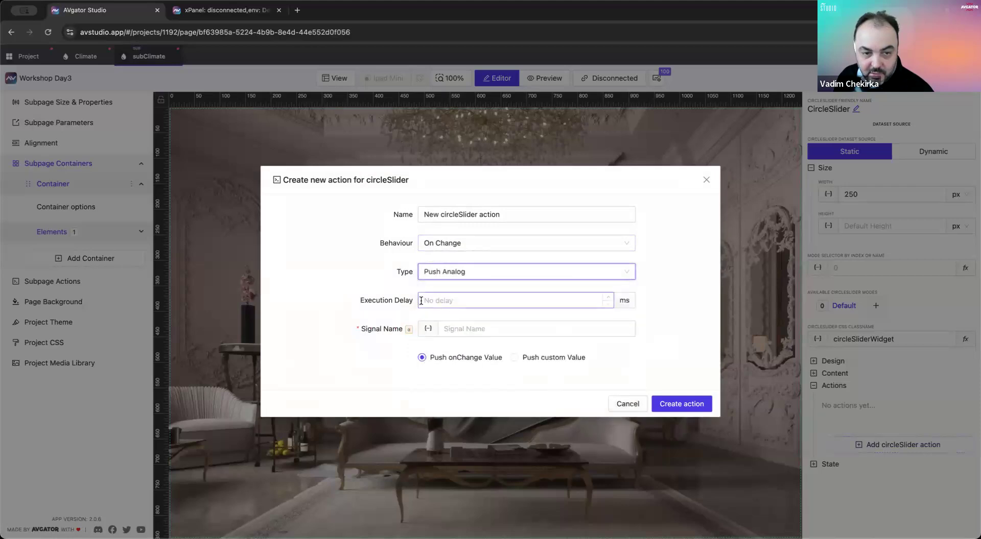
{"action": "left_click", "coordinate": [433, 300]}
{"action": "type", "text": "50"}
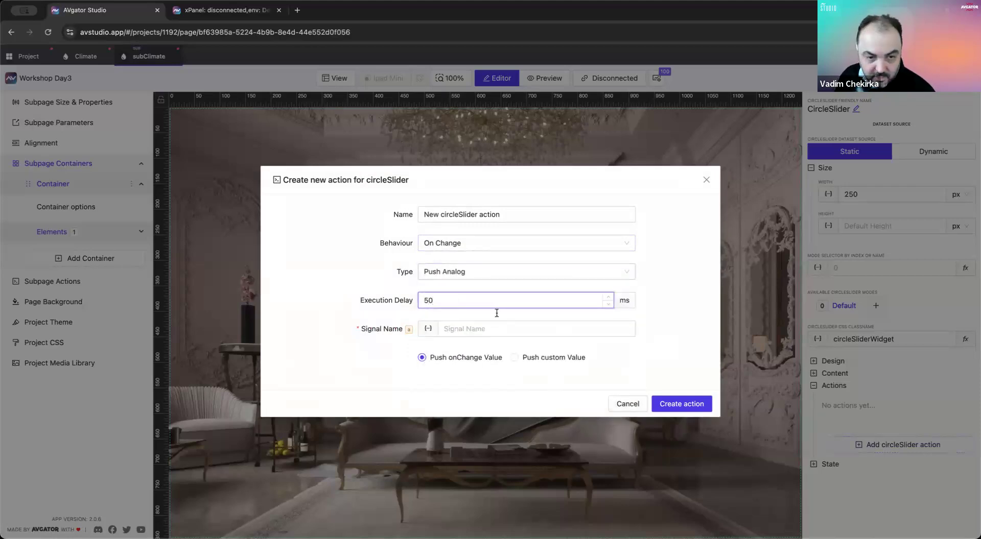
Step: Assign the subpage parameter Value as the analog action's signal name and create the action
{"action": "left_click", "coordinate": [428, 329]}
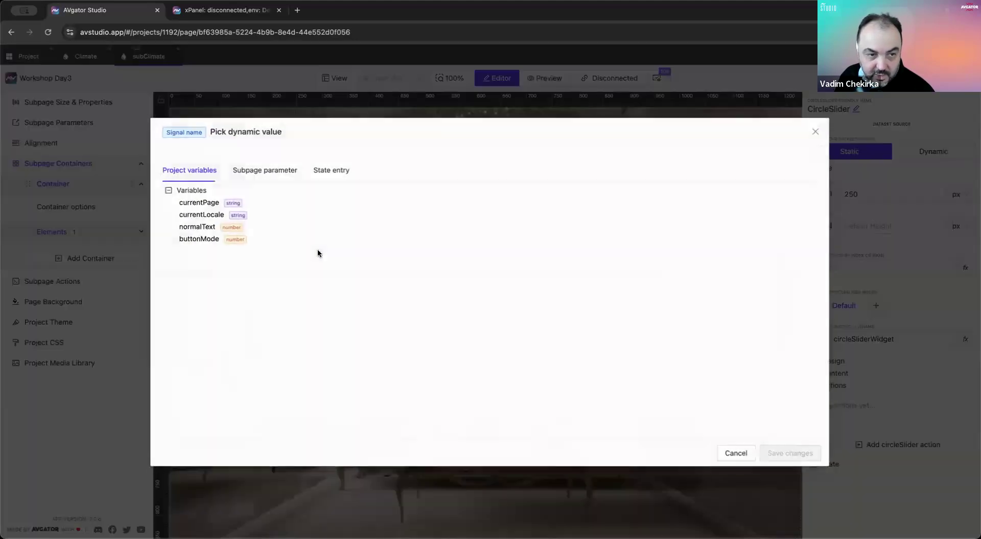
{"action": "left_click", "coordinate": [258, 169]}
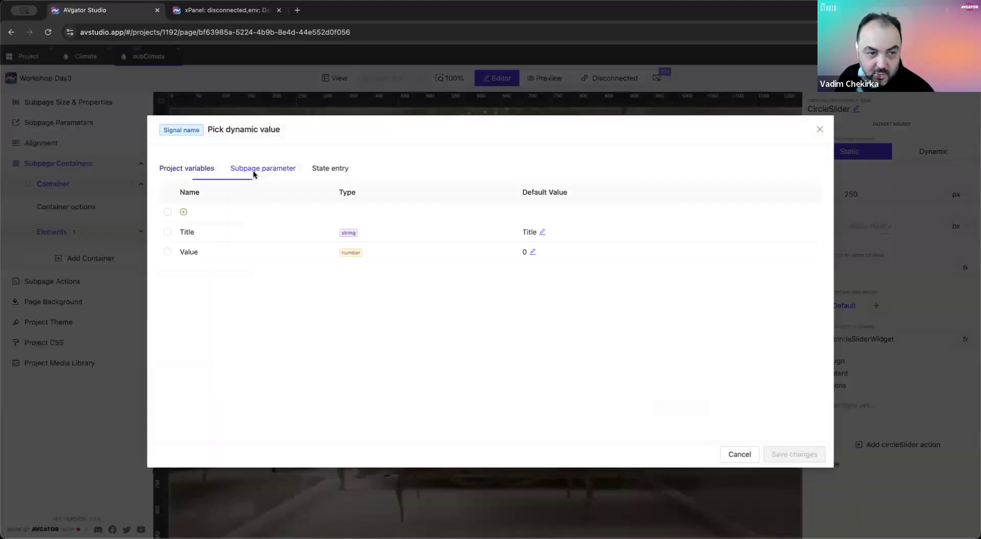
{"action": "left_click", "coordinate": [168, 252]}
{"action": "left_click", "coordinate": [795, 455]}
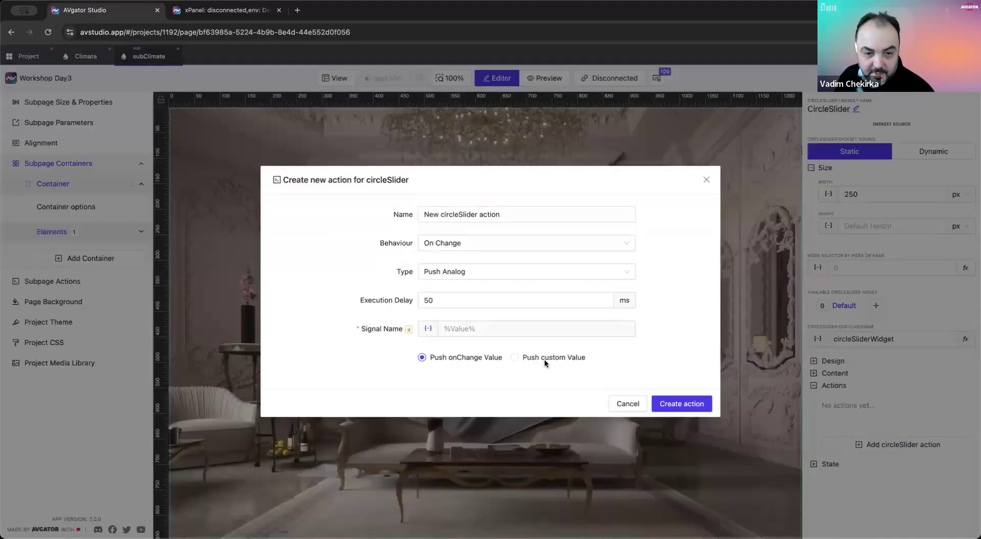
{"action": "left_click", "coordinate": [680, 398]}
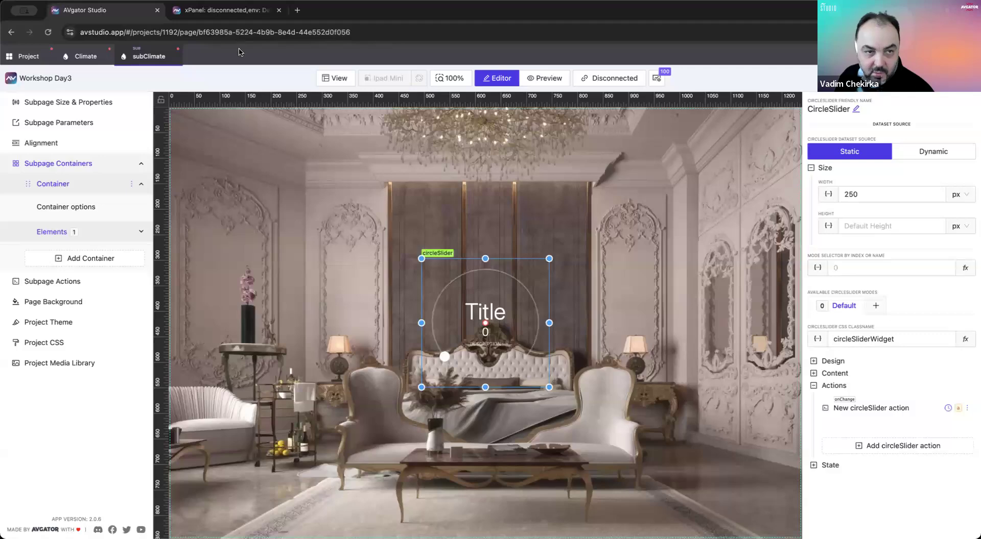
Step: On the live xPanel page, clear the console and move slider One to check the analog values it pushes
{"action": "left_click", "coordinate": [210, 14]}
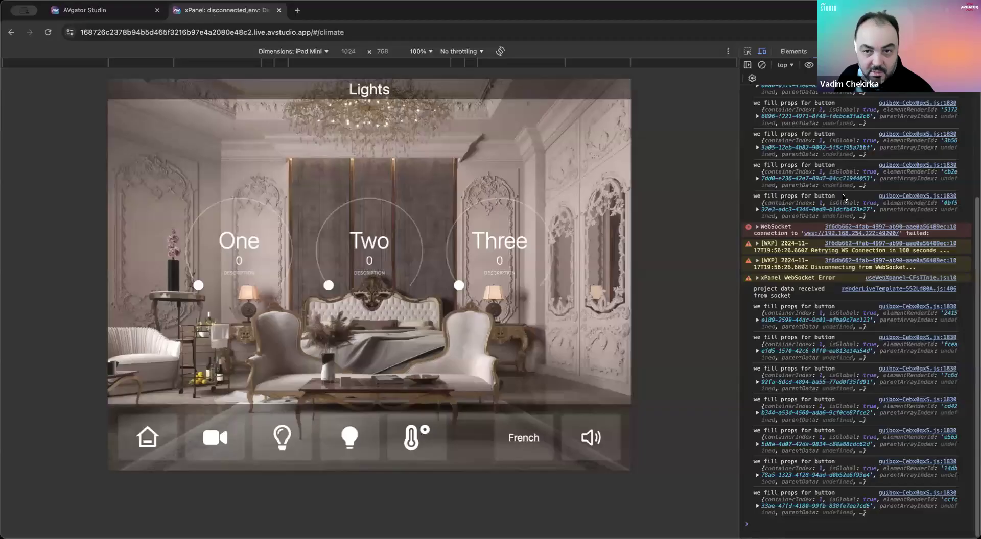
{"action": "left_click", "coordinate": [761, 65]}
{"action": "left_click_drag", "start_coordinate": [198, 285], "coordinate": [196, 220]}
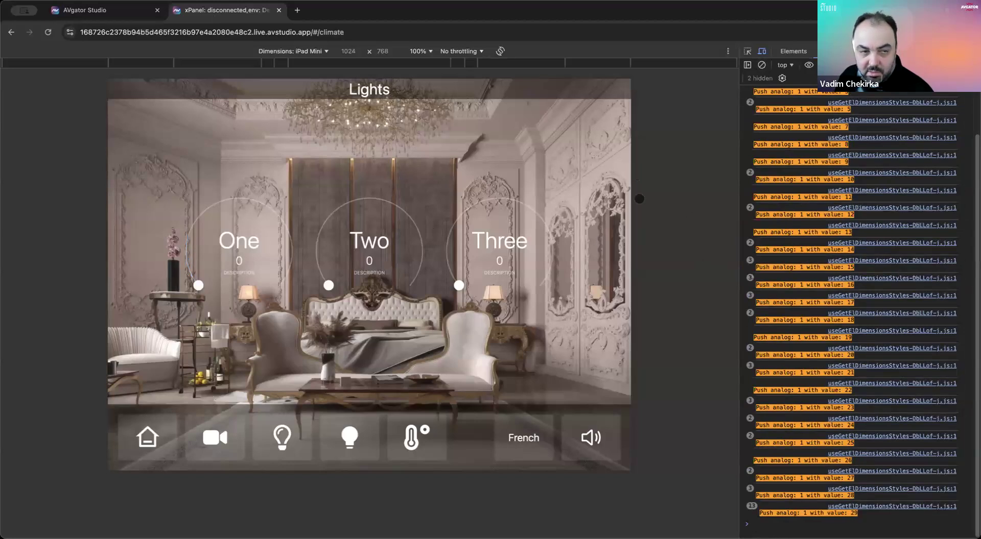
Step: Return to AVgator Studio and change the circle slider's push analog action behaviour to After Change, saving the action
{"action": "left_click", "coordinate": [92, 10]}
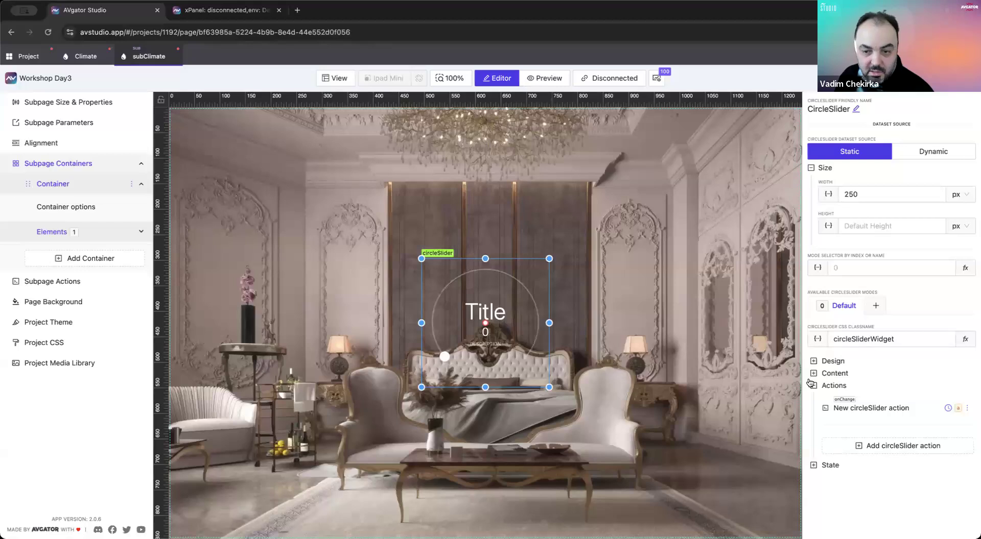
{"action": "left_click", "coordinate": [970, 411]}
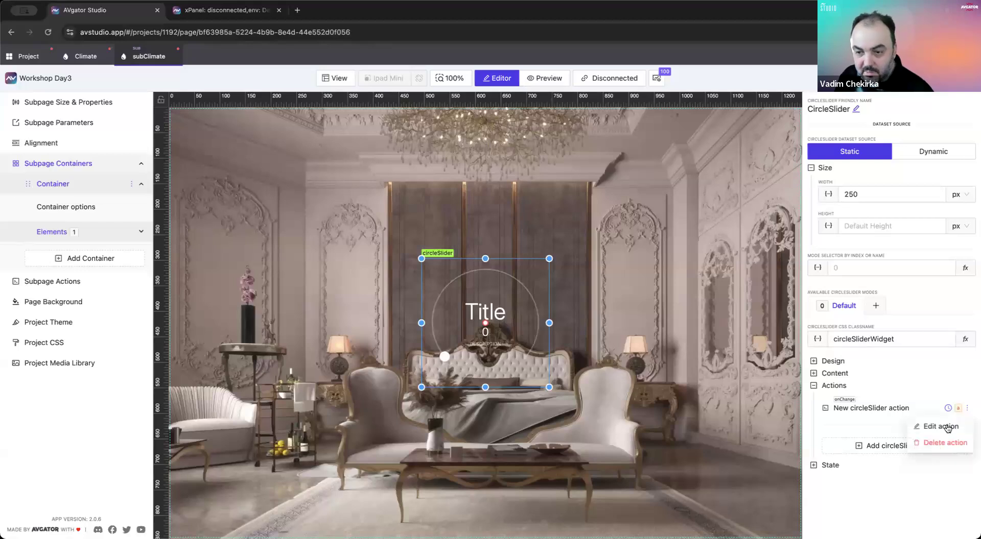
{"action": "left_click", "coordinate": [945, 427]}
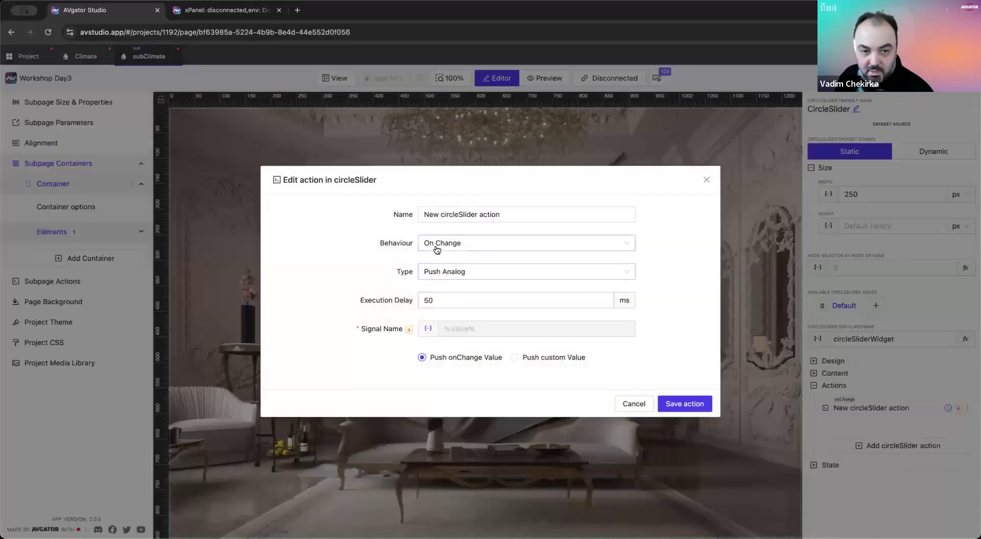
{"action": "left_click", "coordinate": [486, 248]}
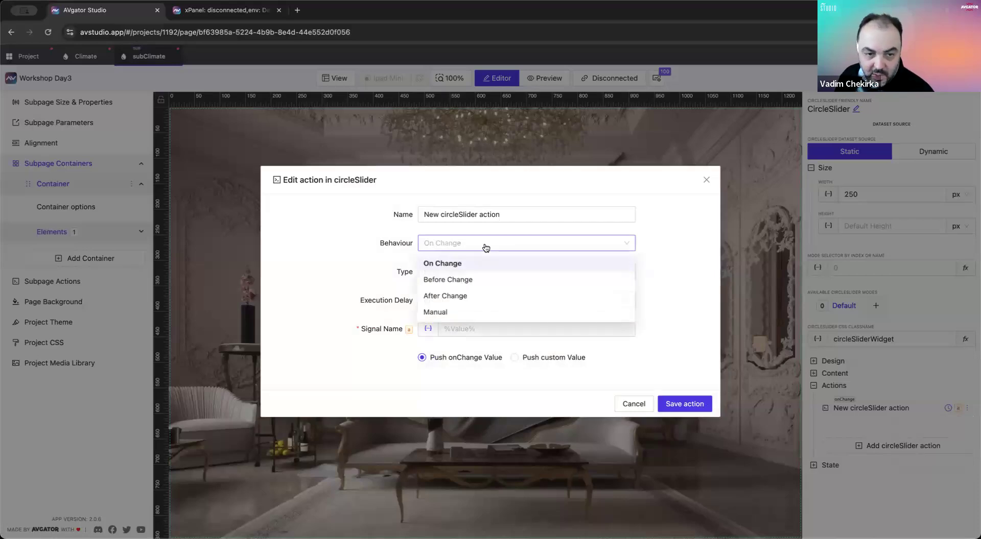
{"action": "left_click", "coordinate": [462, 296]}
{"action": "left_click", "coordinate": [684, 404]}
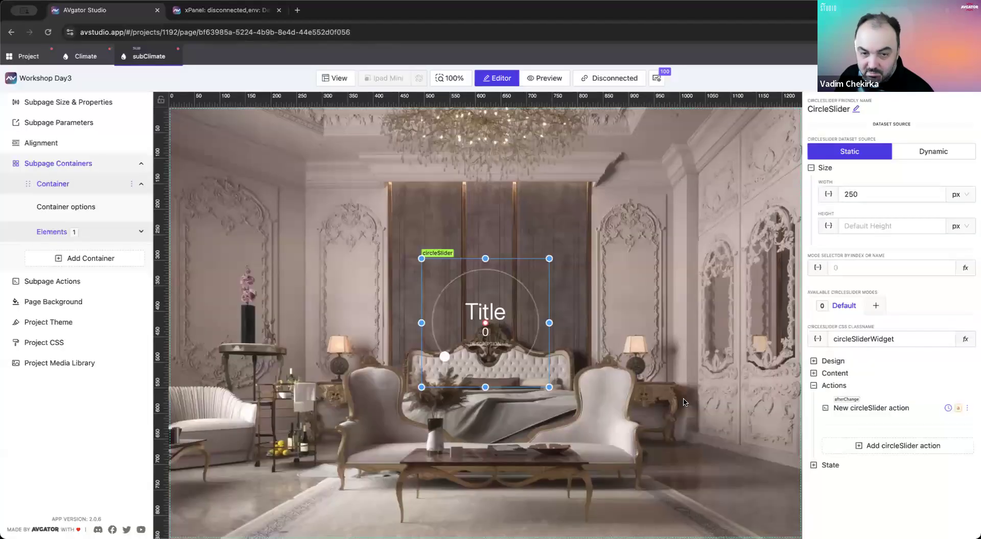
Step: On the live xPanel page, clear the console and move sliders One and Three to check the control IDs and values they push
{"action": "key", "text": "ctrl+Tab"}
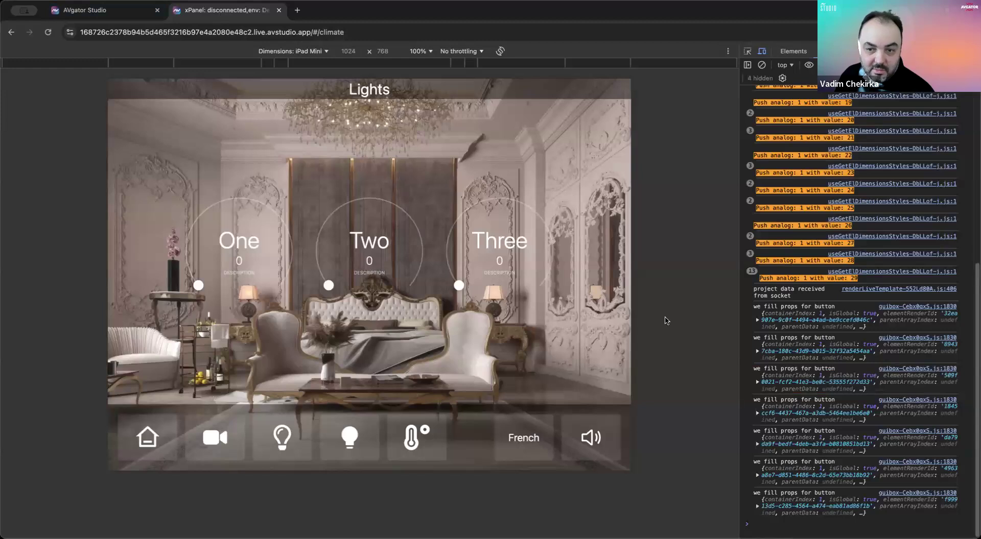
{"action": "left_click", "coordinate": [762, 65]}
{"action": "left_click_drag", "start_coordinate": [202, 283], "coordinate": [218, 231]}
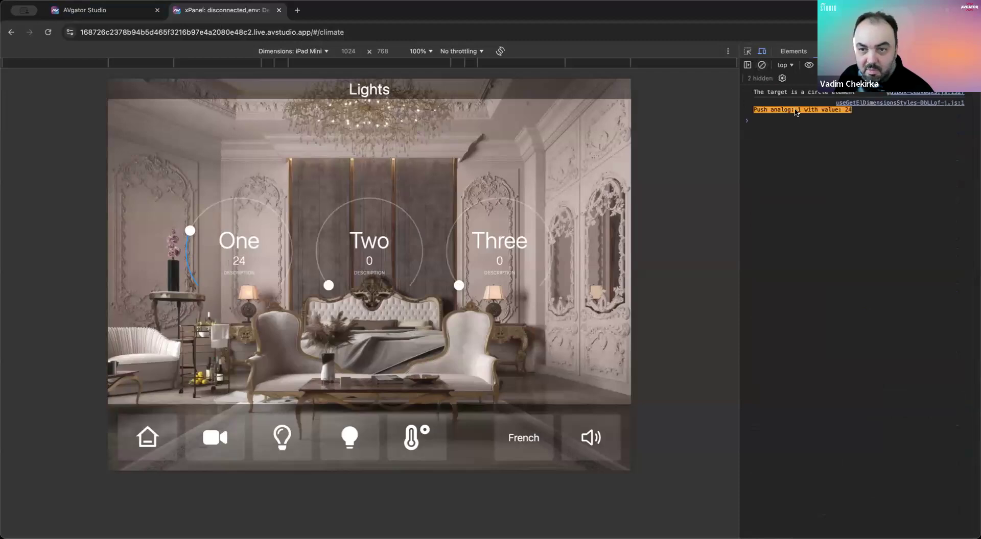
{"action": "left_click_drag", "start_coordinate": [795, 112], "coordinate": [808, 112]}
{"action": "left_click_drag", "start_coordinate": [458, 285], "coordinate": [544, 207]}
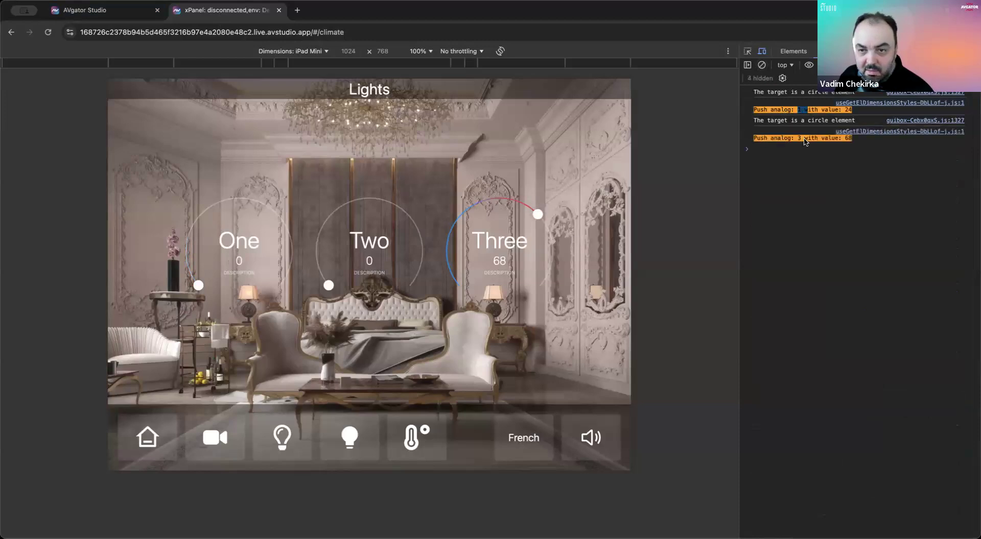
{"action": "double_click", "coordinate": [849, 138]}
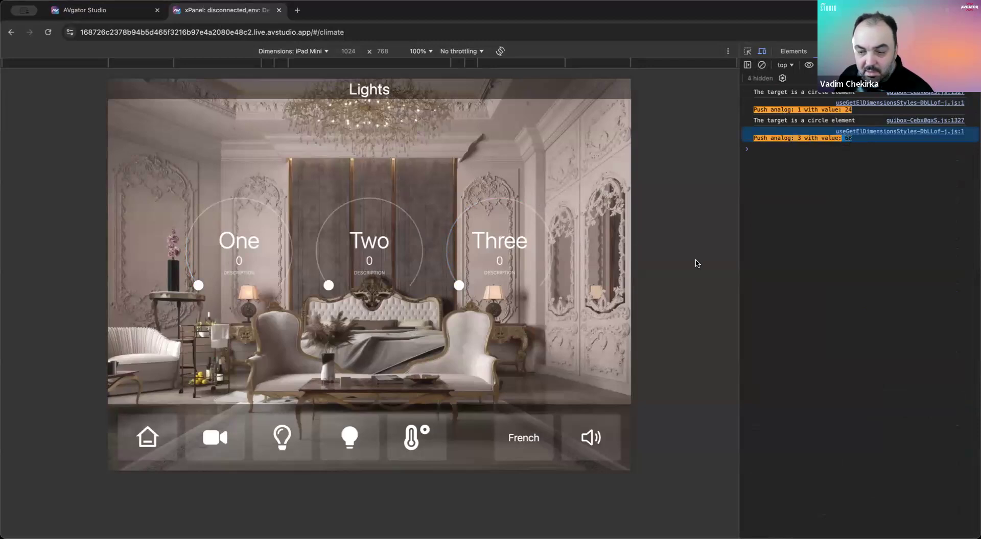
Step: Toggle the live panel's language repeatedly between French and English to check how the page title translates
{"action": "key", "text": "super+Tab"}
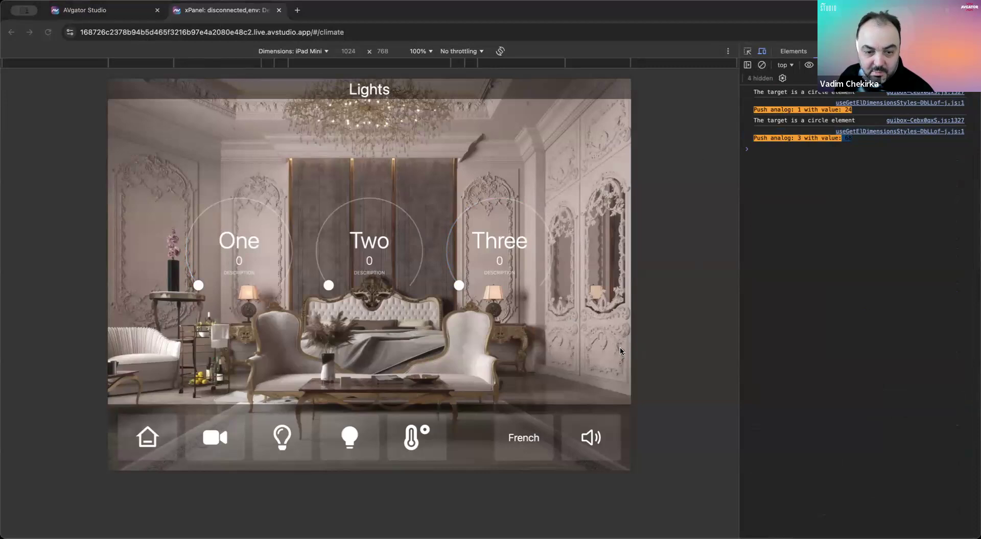
{"action": "left_click", "coordinate": [522, 444]}
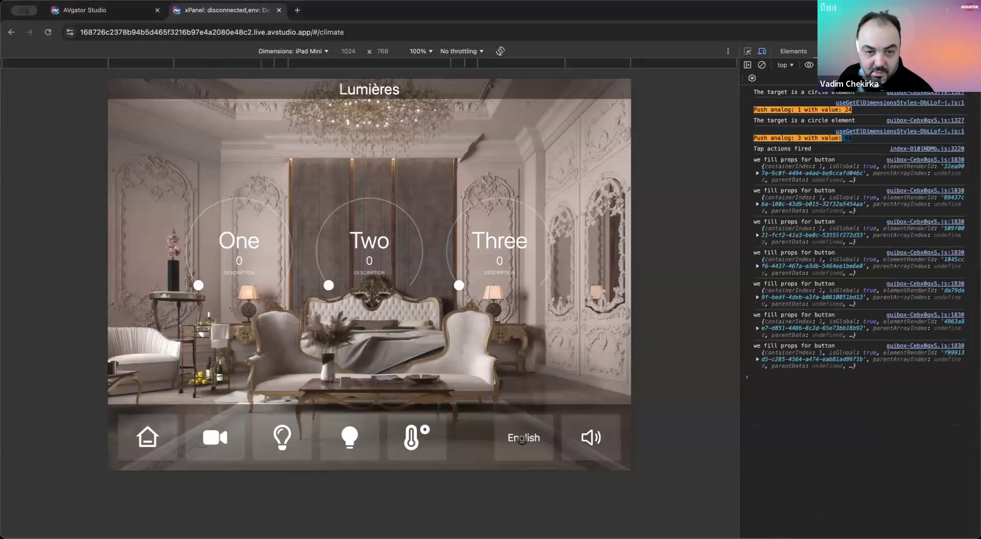
{"action": "left_click", "coordinate": [522, 440]}
{"action": "left_click", "coordinate": [523, 439]}
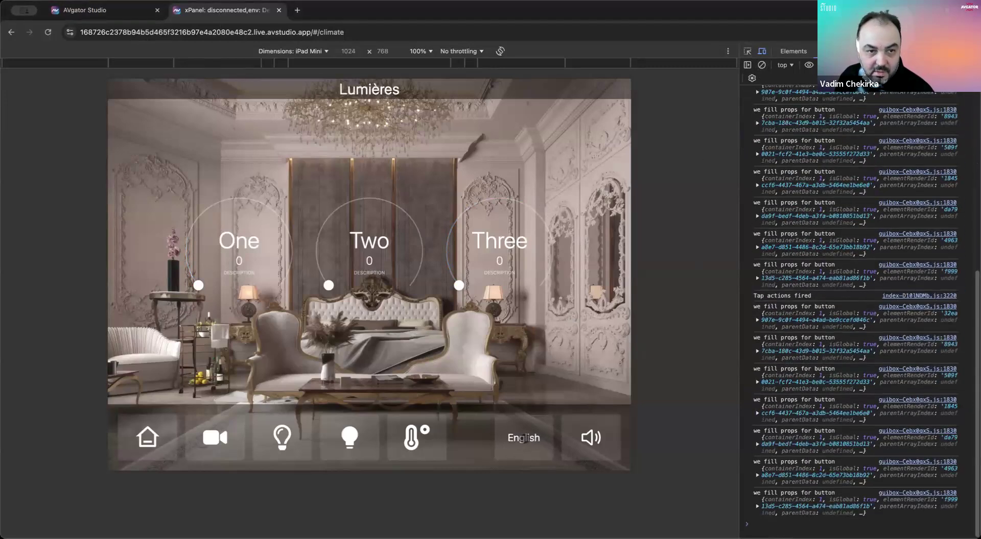
{"action": "left_click", "coordinate": [525, 440]}
{"action": "left_click", "coordinate": [525, 440]}
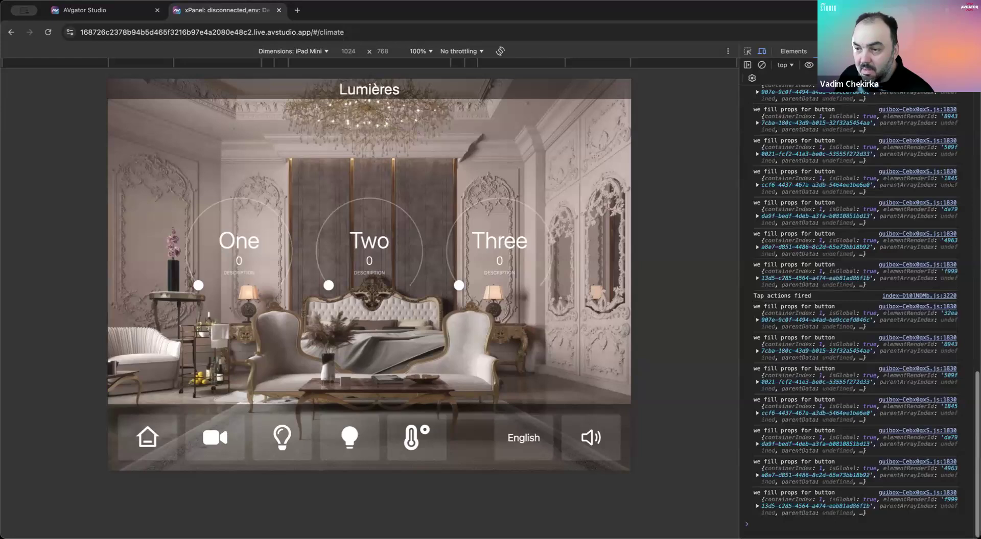